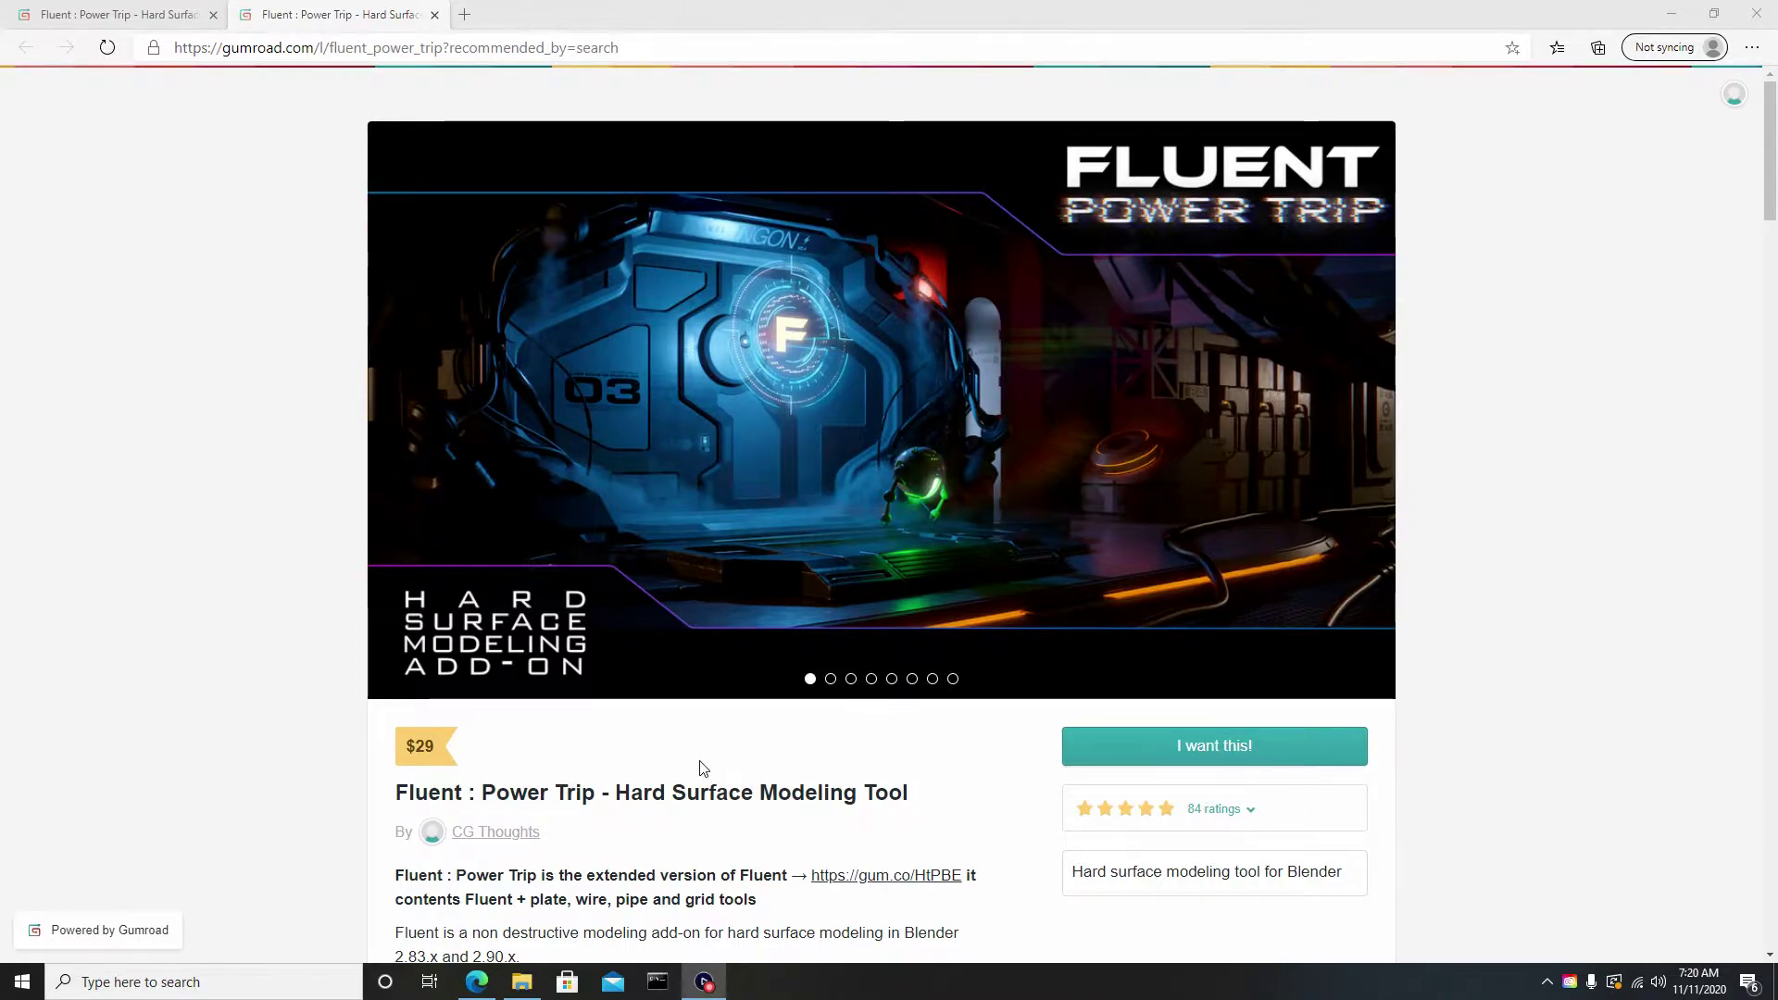
Step: Purchase Fluent : Power Trip and go to its Gumroad content page listing the two zip downloads
click(1193, 751)
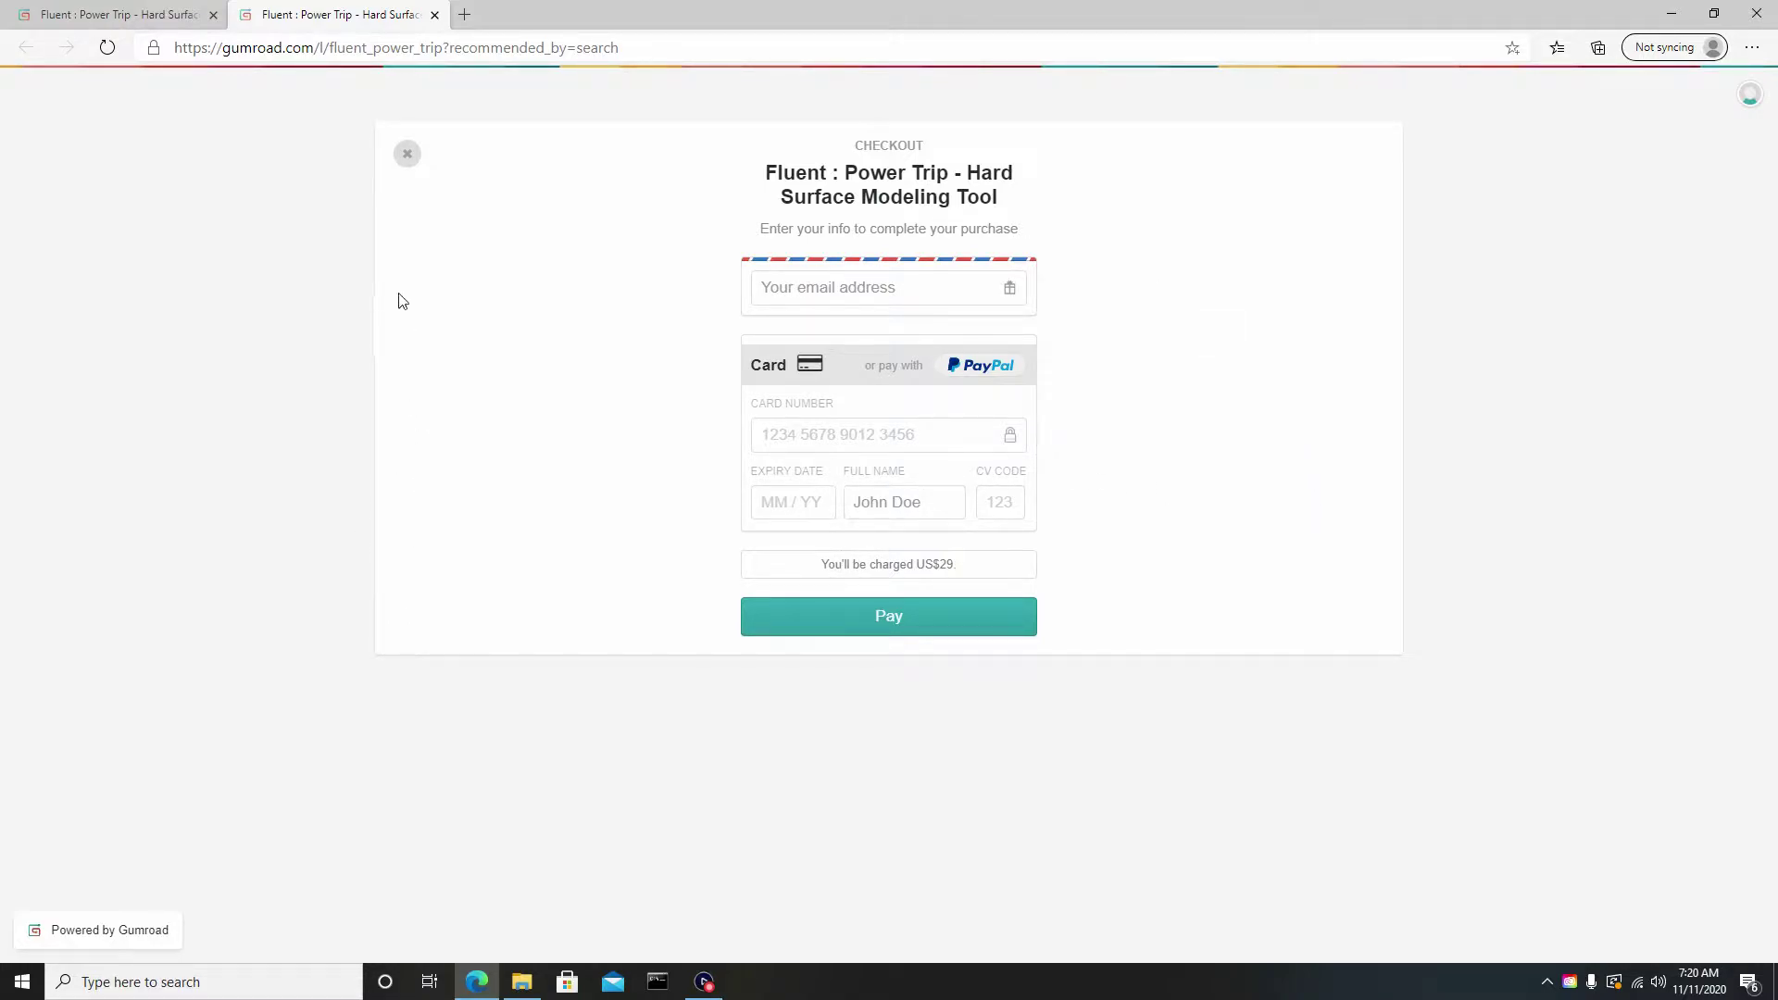
click(104, 17)
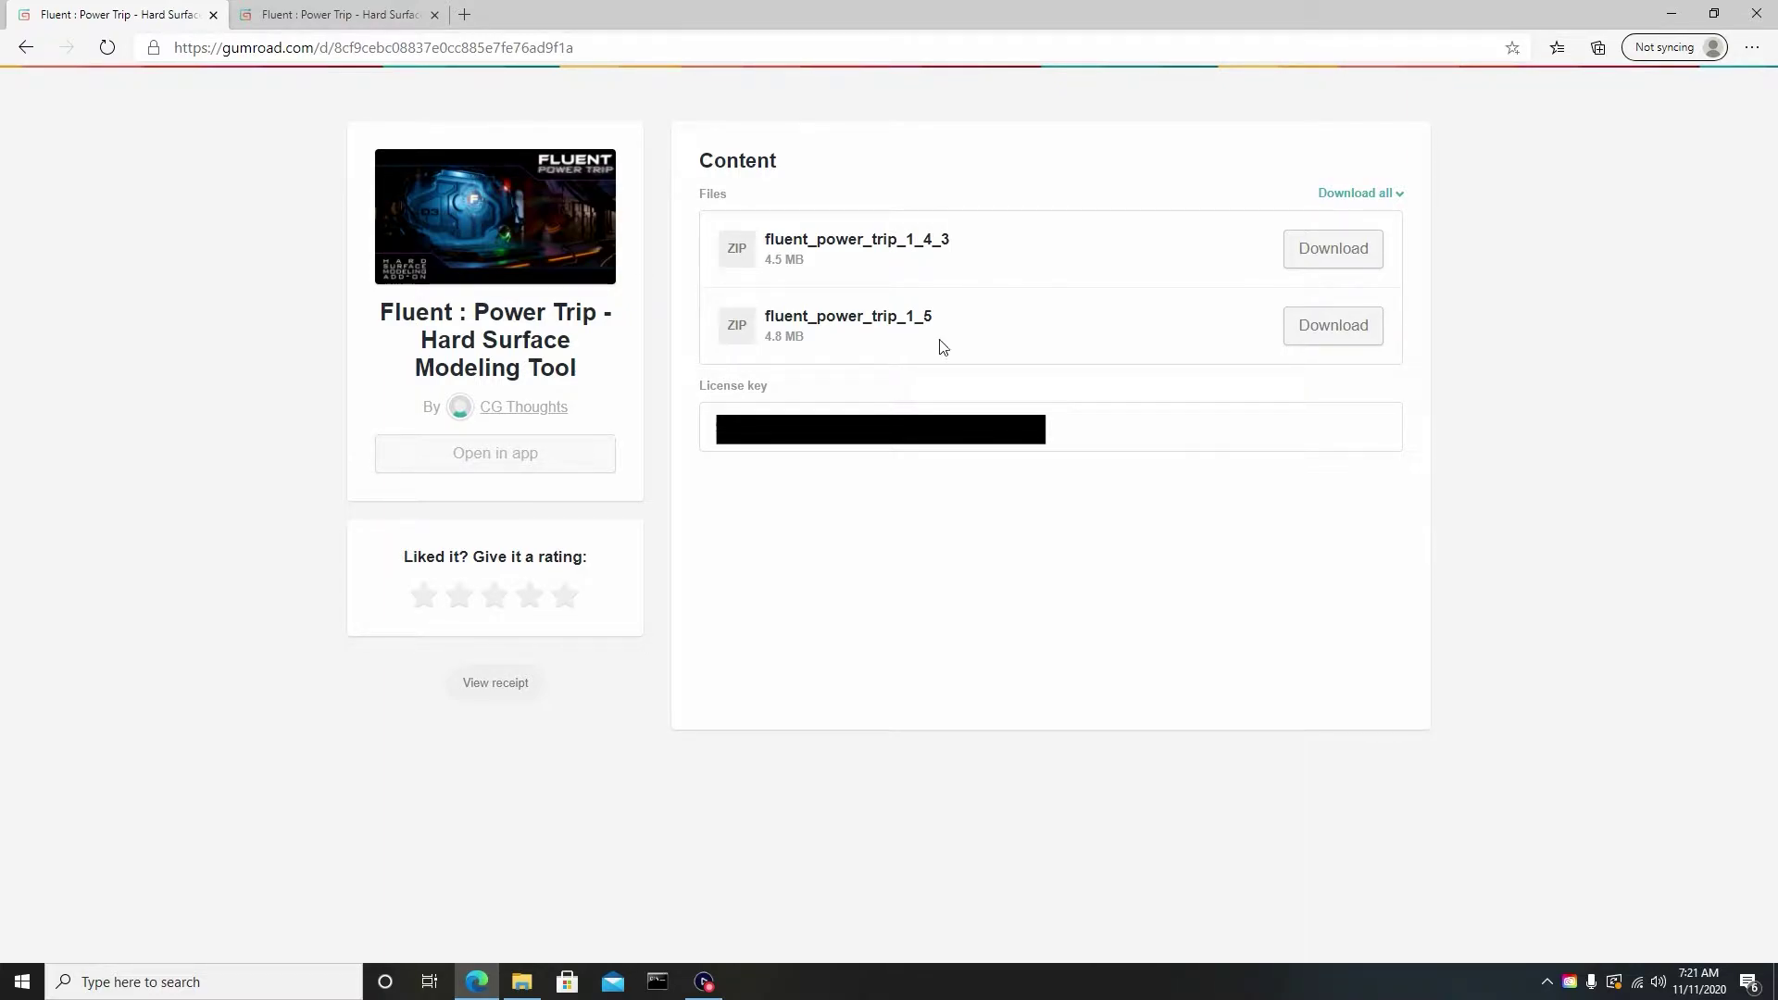
Step: Download fluent_power_trip_1_5.zip and move it into the D:\Blender Add ons folder
click(1324, 334)
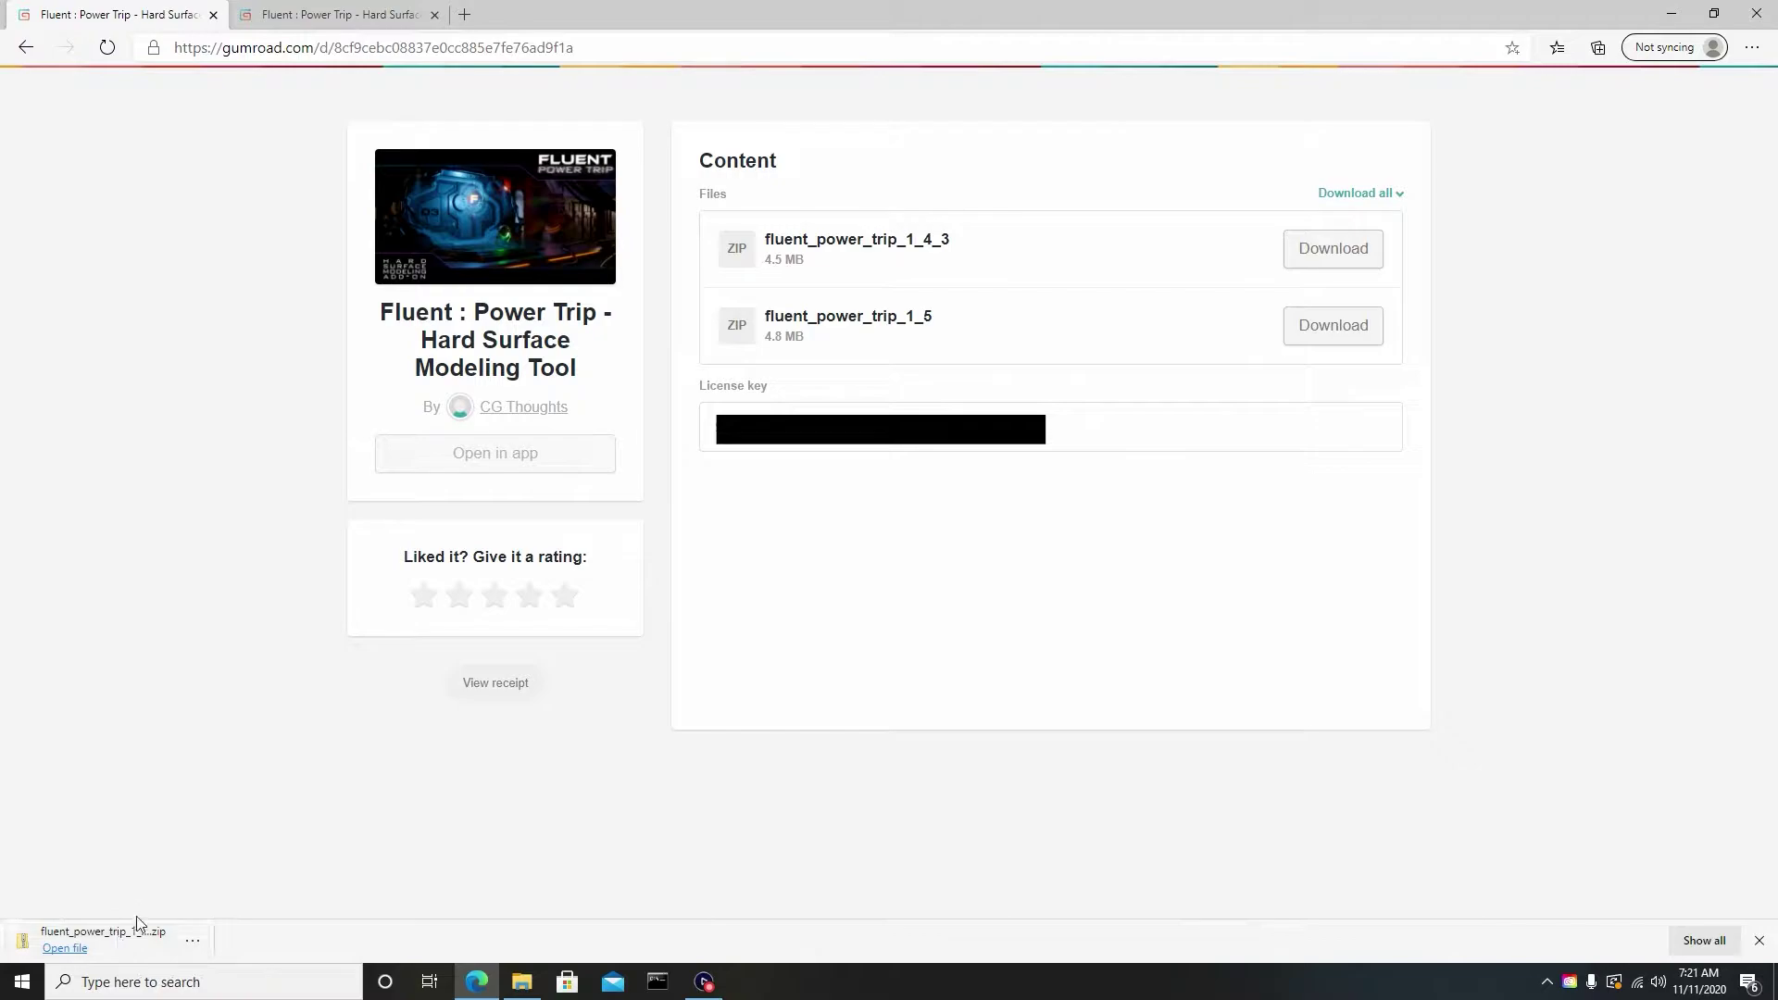
drag(120, 935, 544, 500)
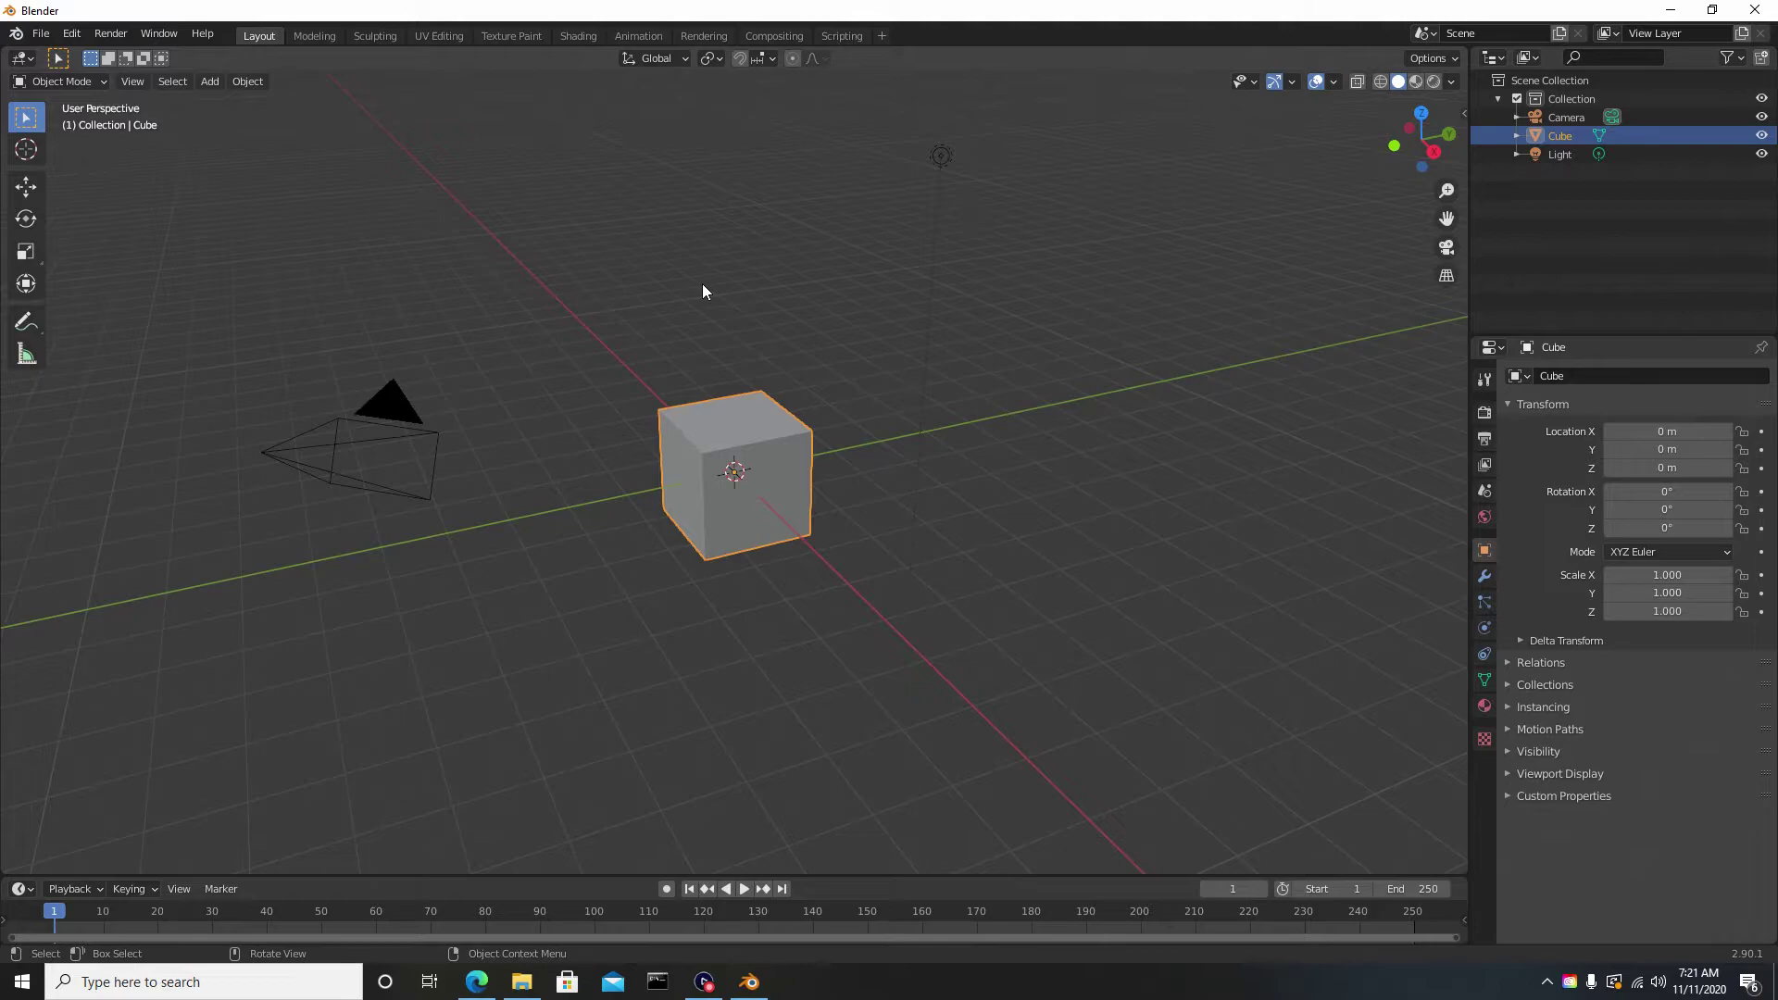
Step: Install the add-on from fluent_power_trip_1_5 (3).zip in D:\Blender Add ons through Preferences > Add-ons
middle_drag(702, 284, 701, 286)
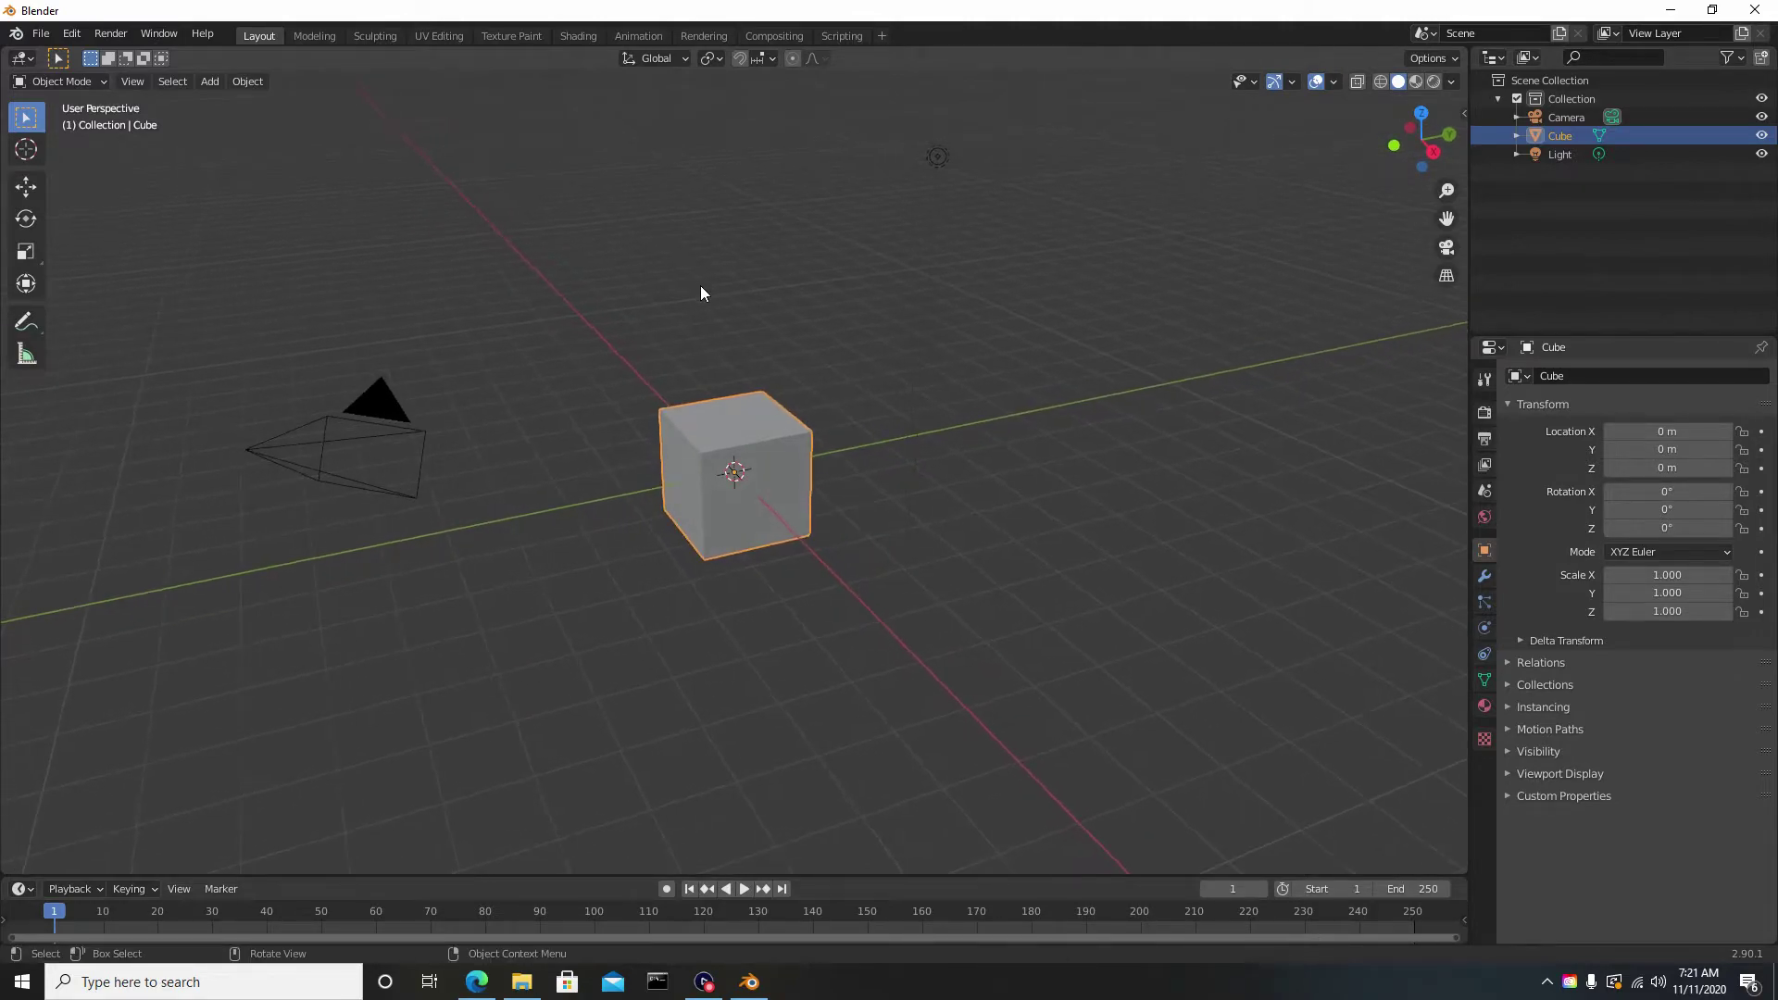
click(67, 35)
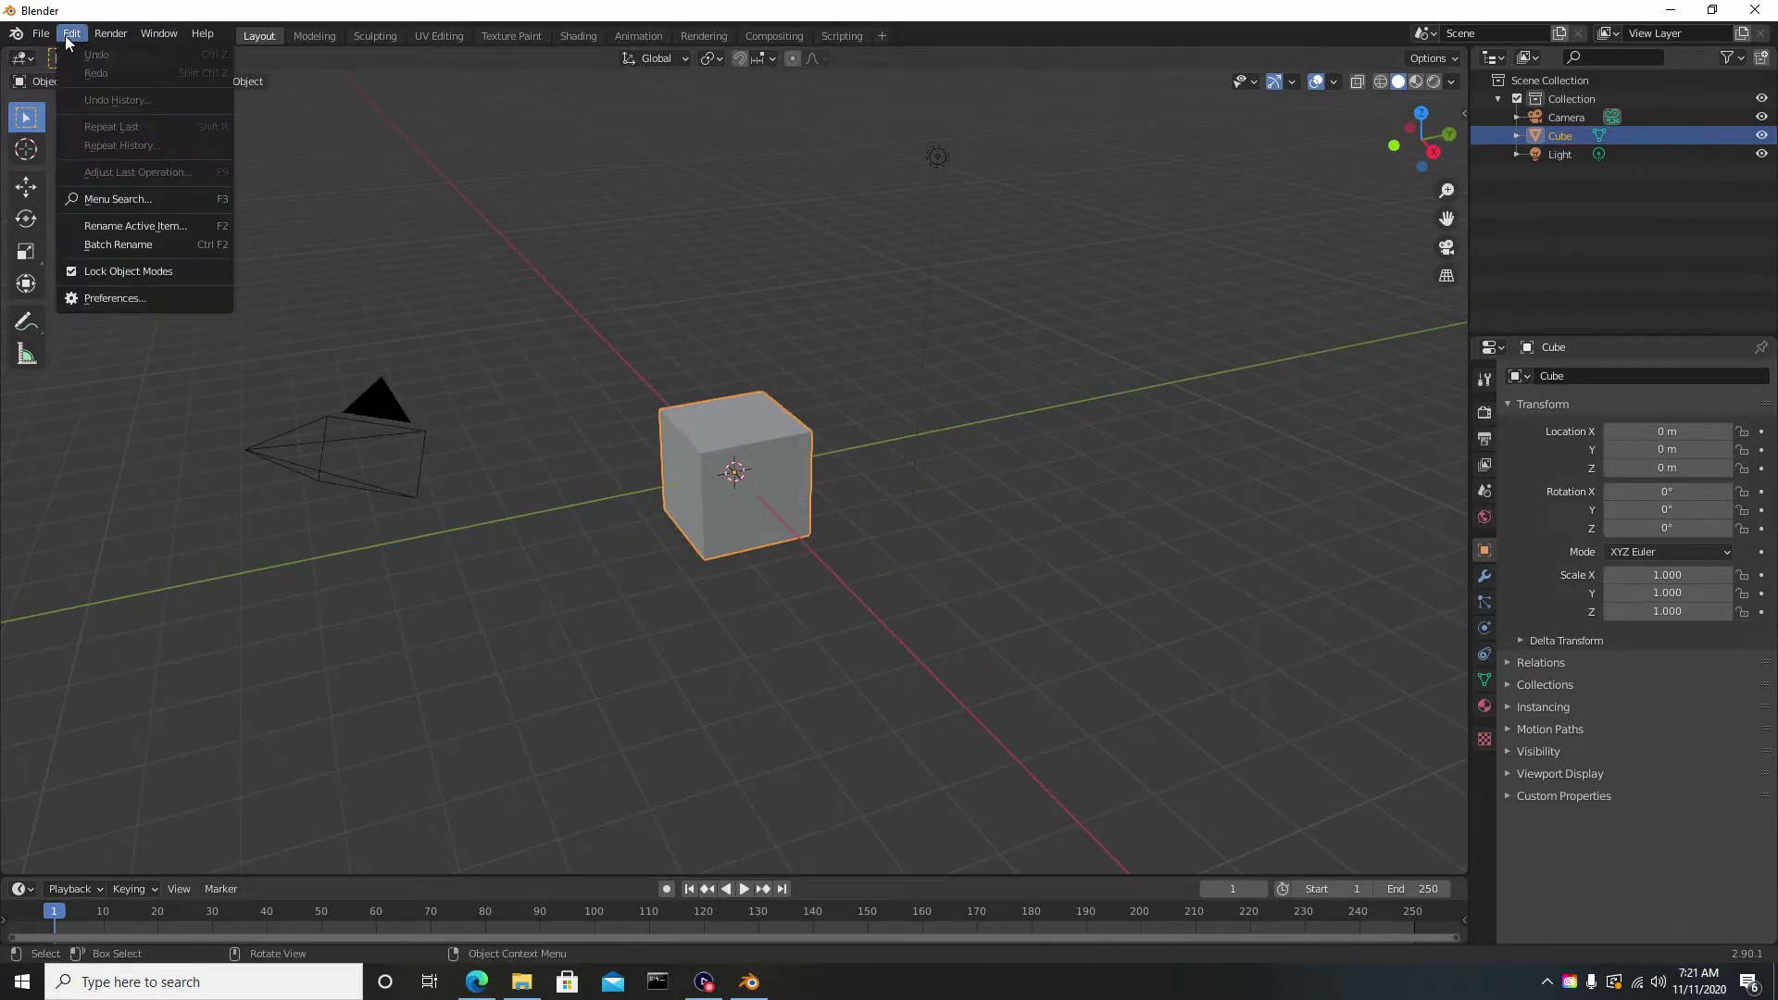
click(119, 293)
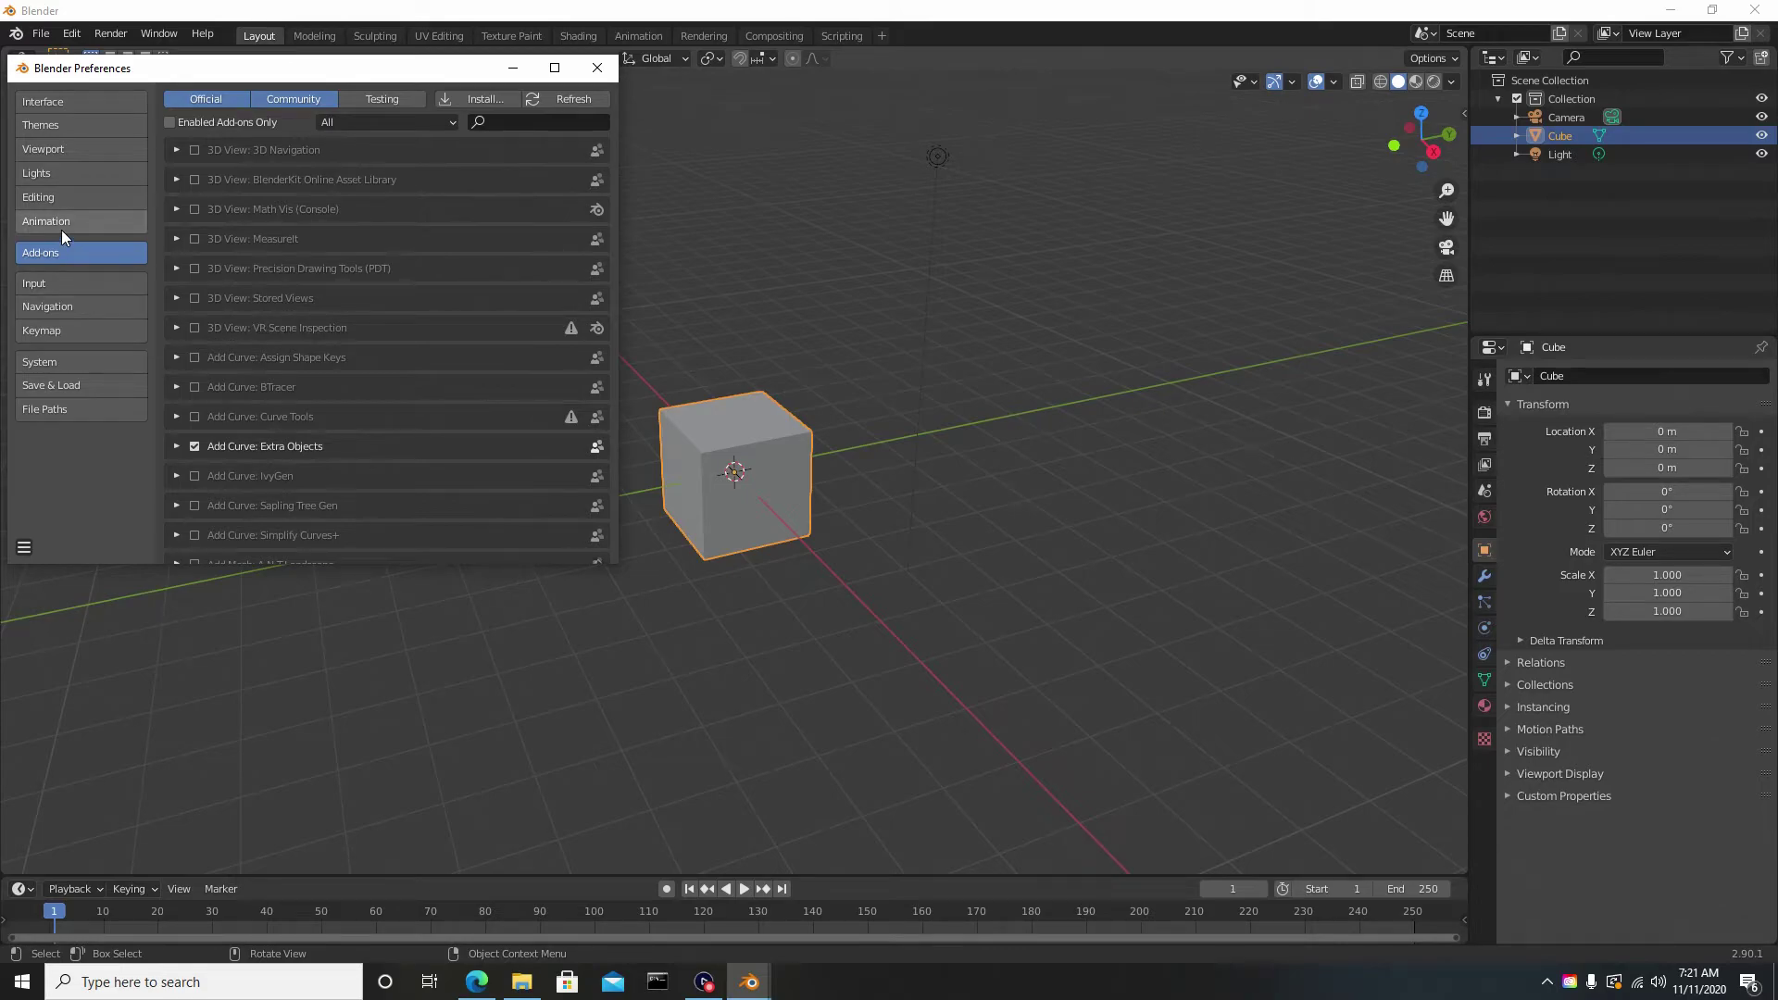
click(485, 98)
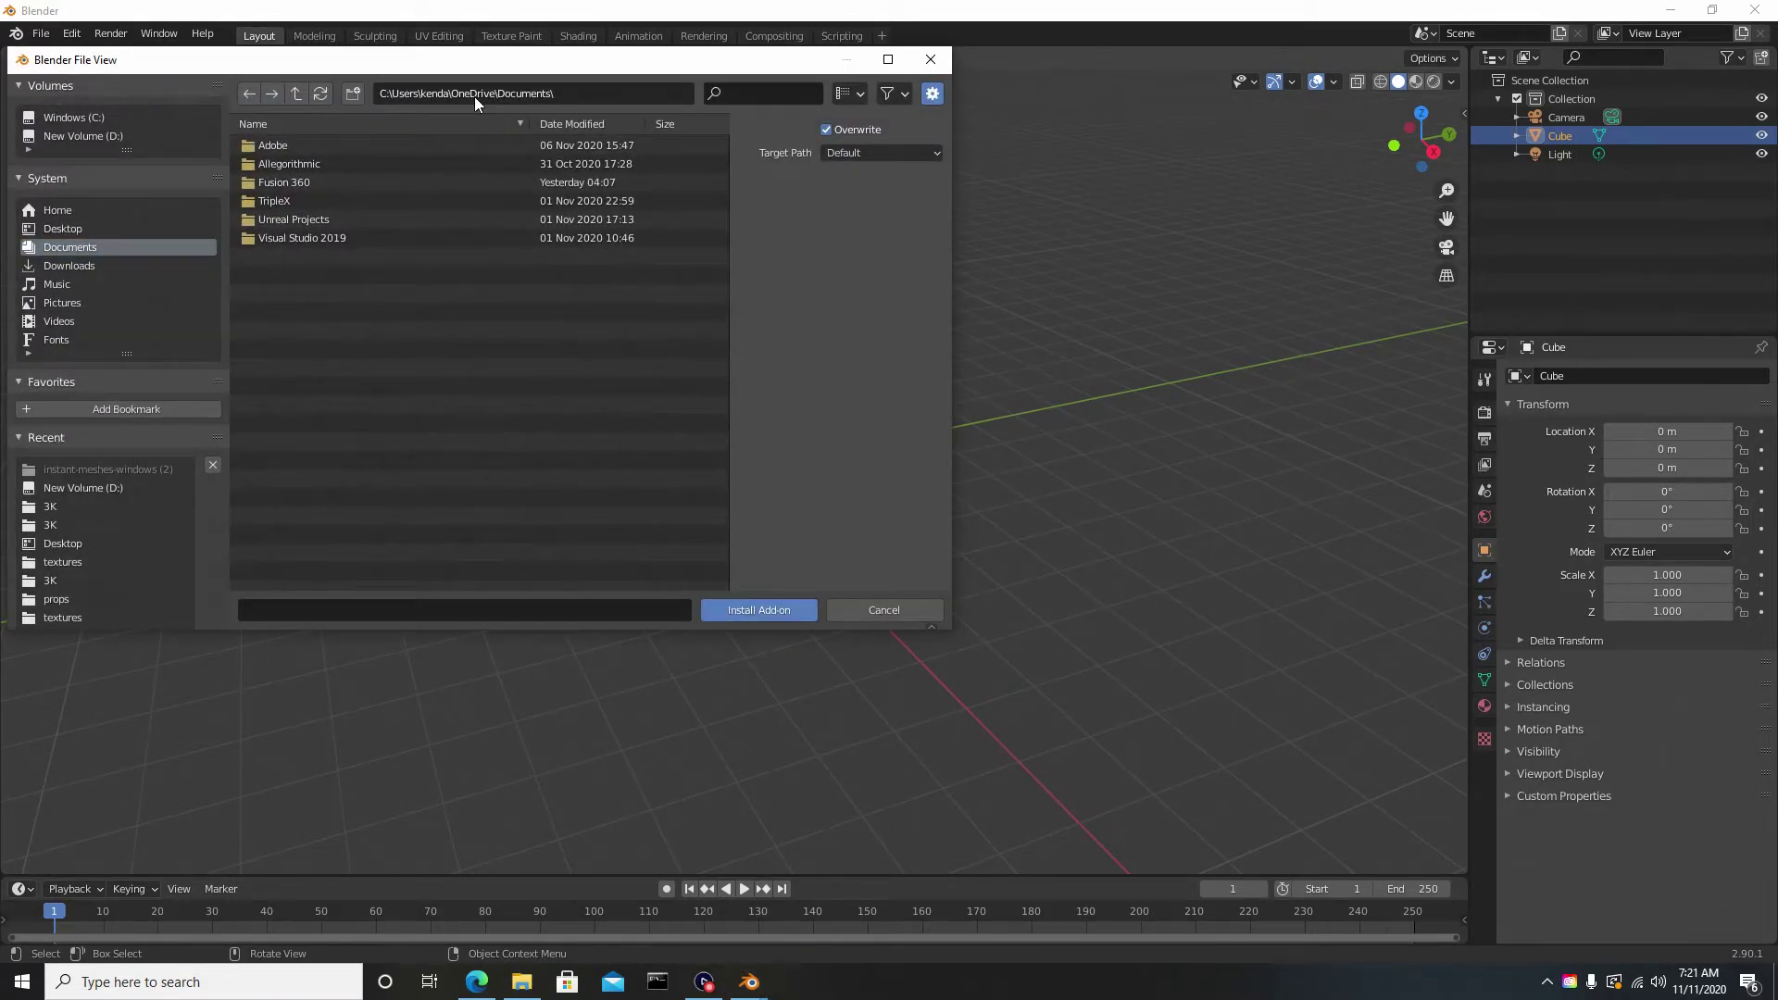
click(87, 135)
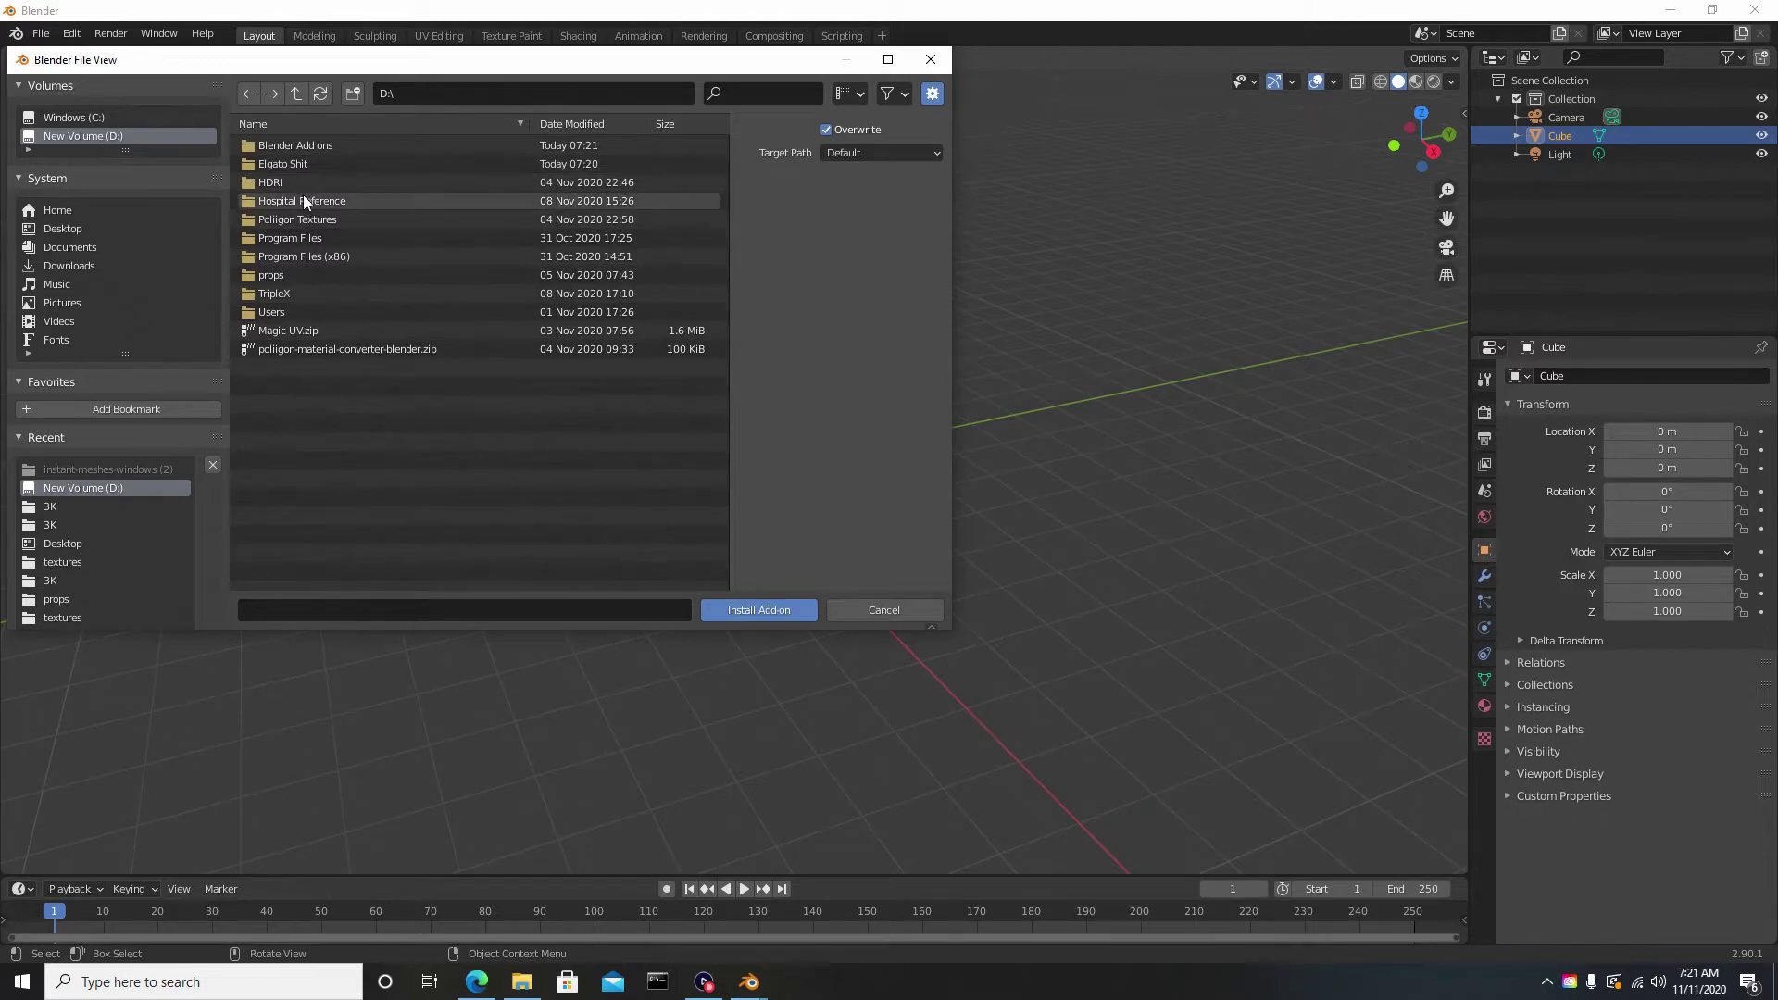
double_click(296, 146)
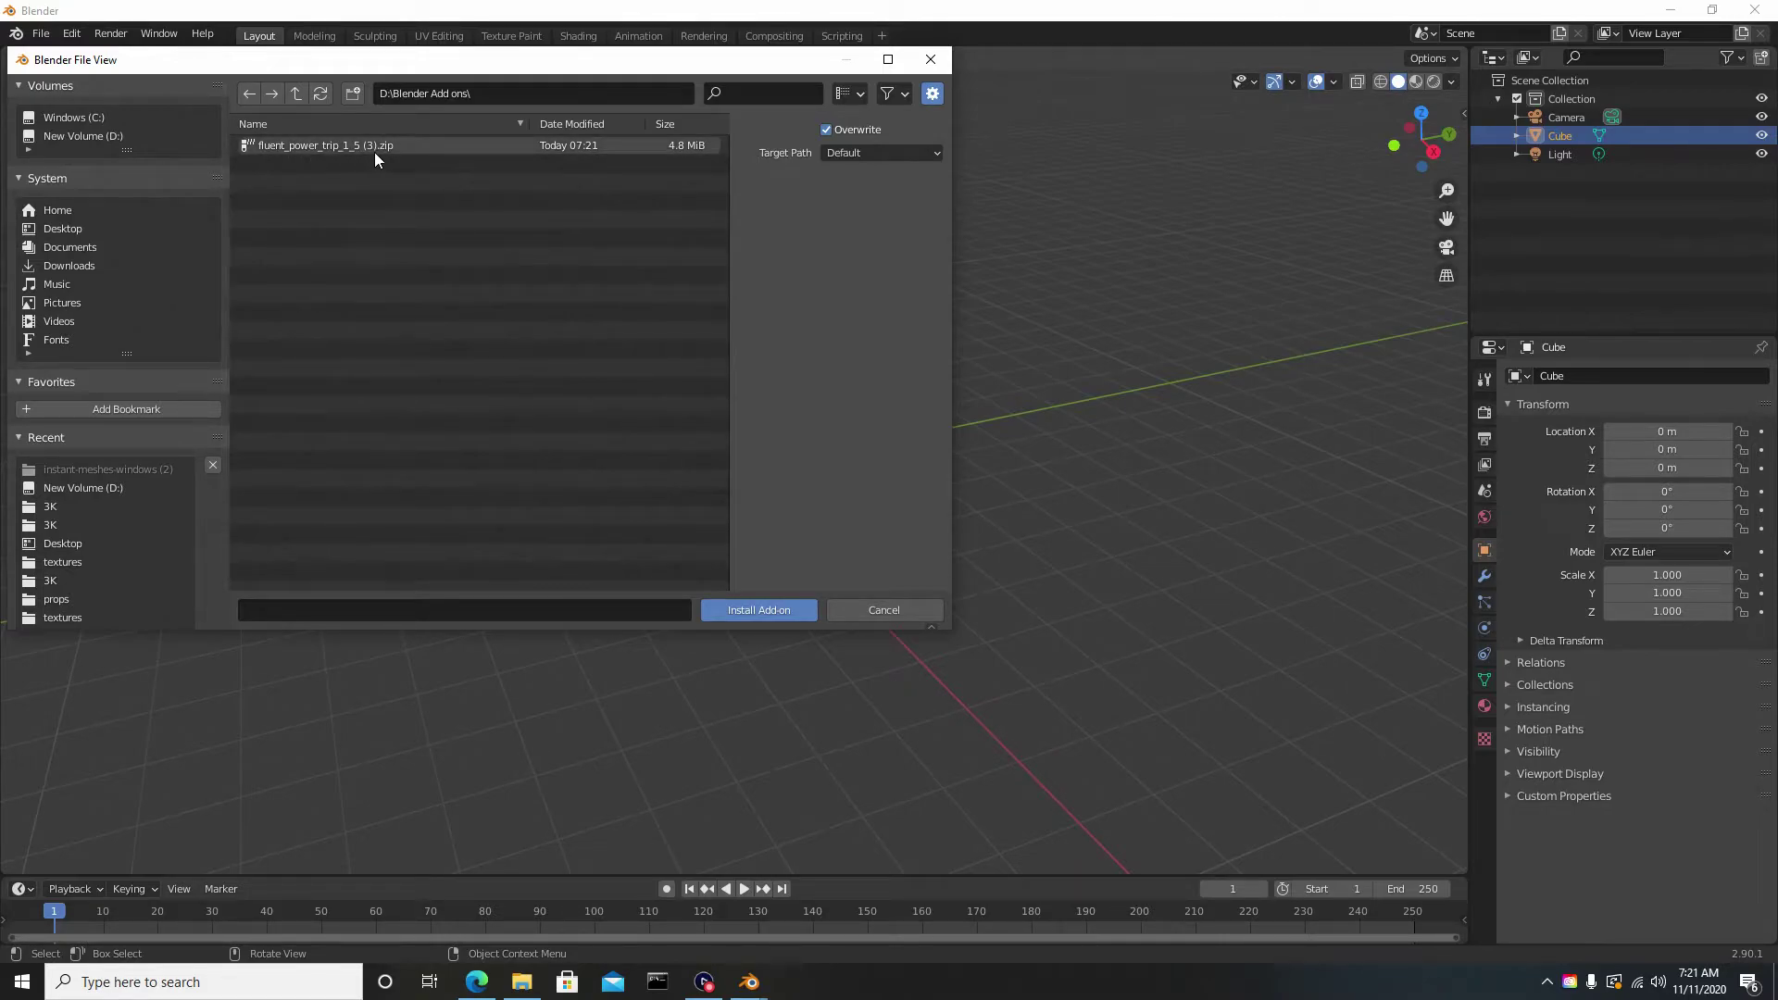
click(348, 147)
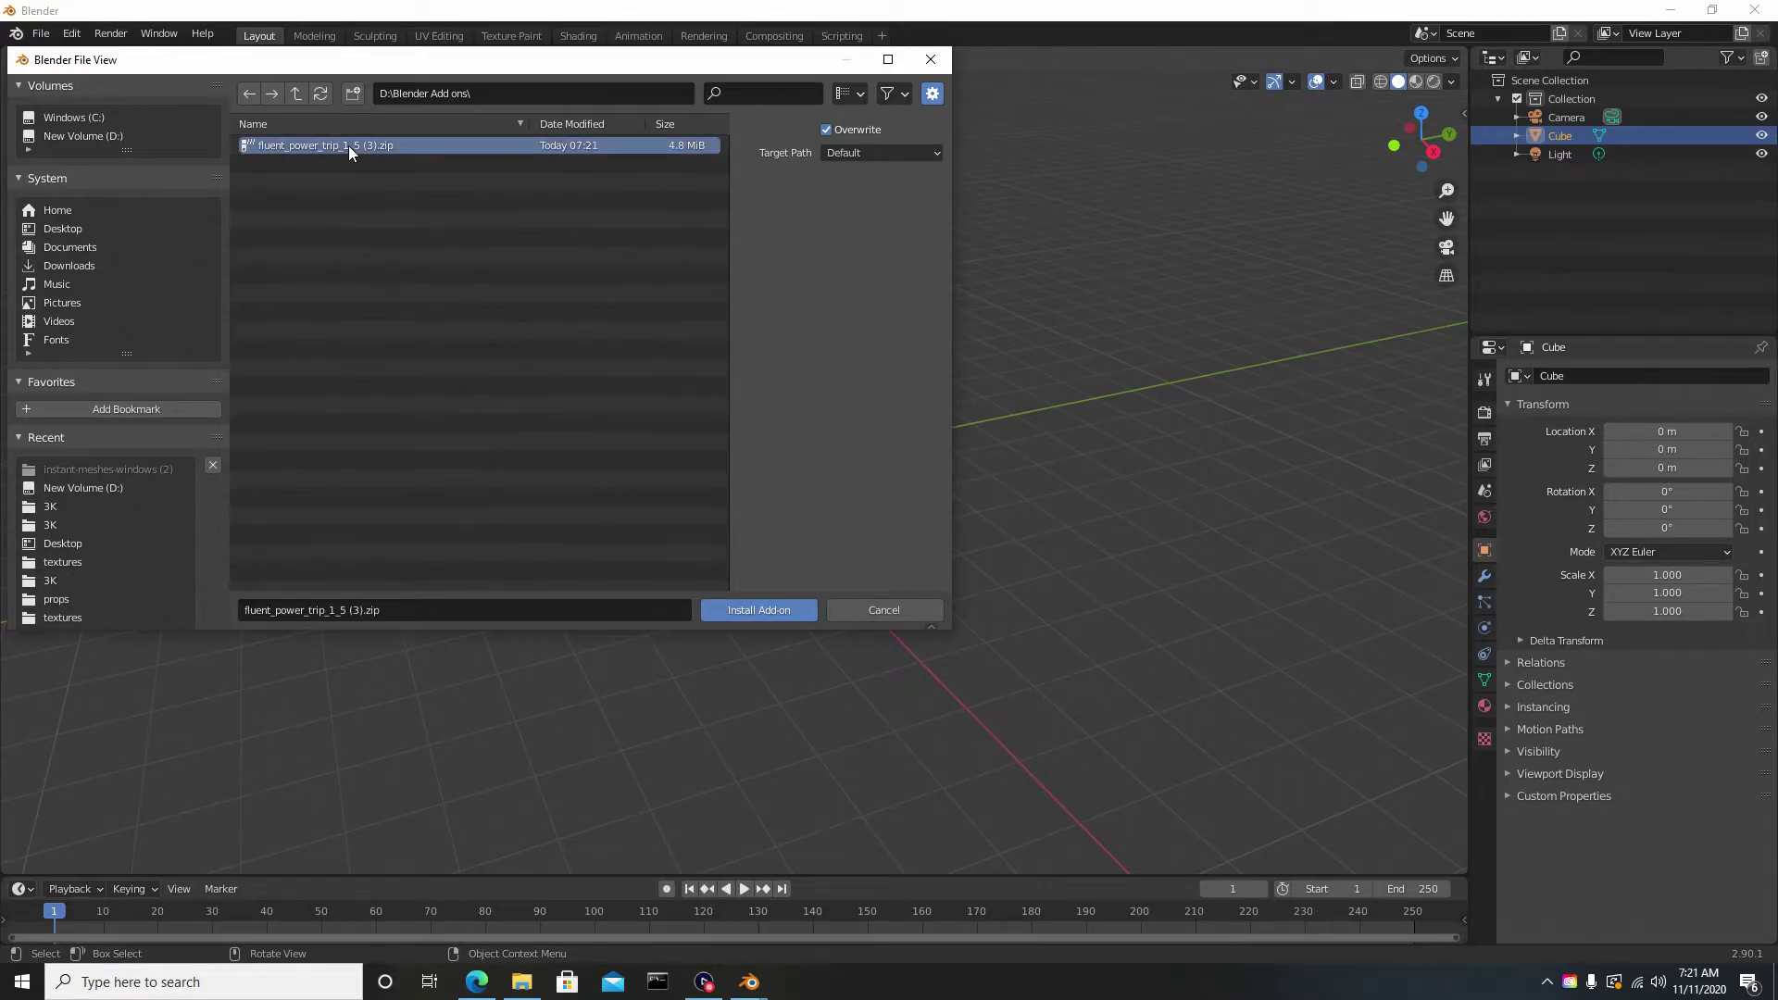
click(767, 609)
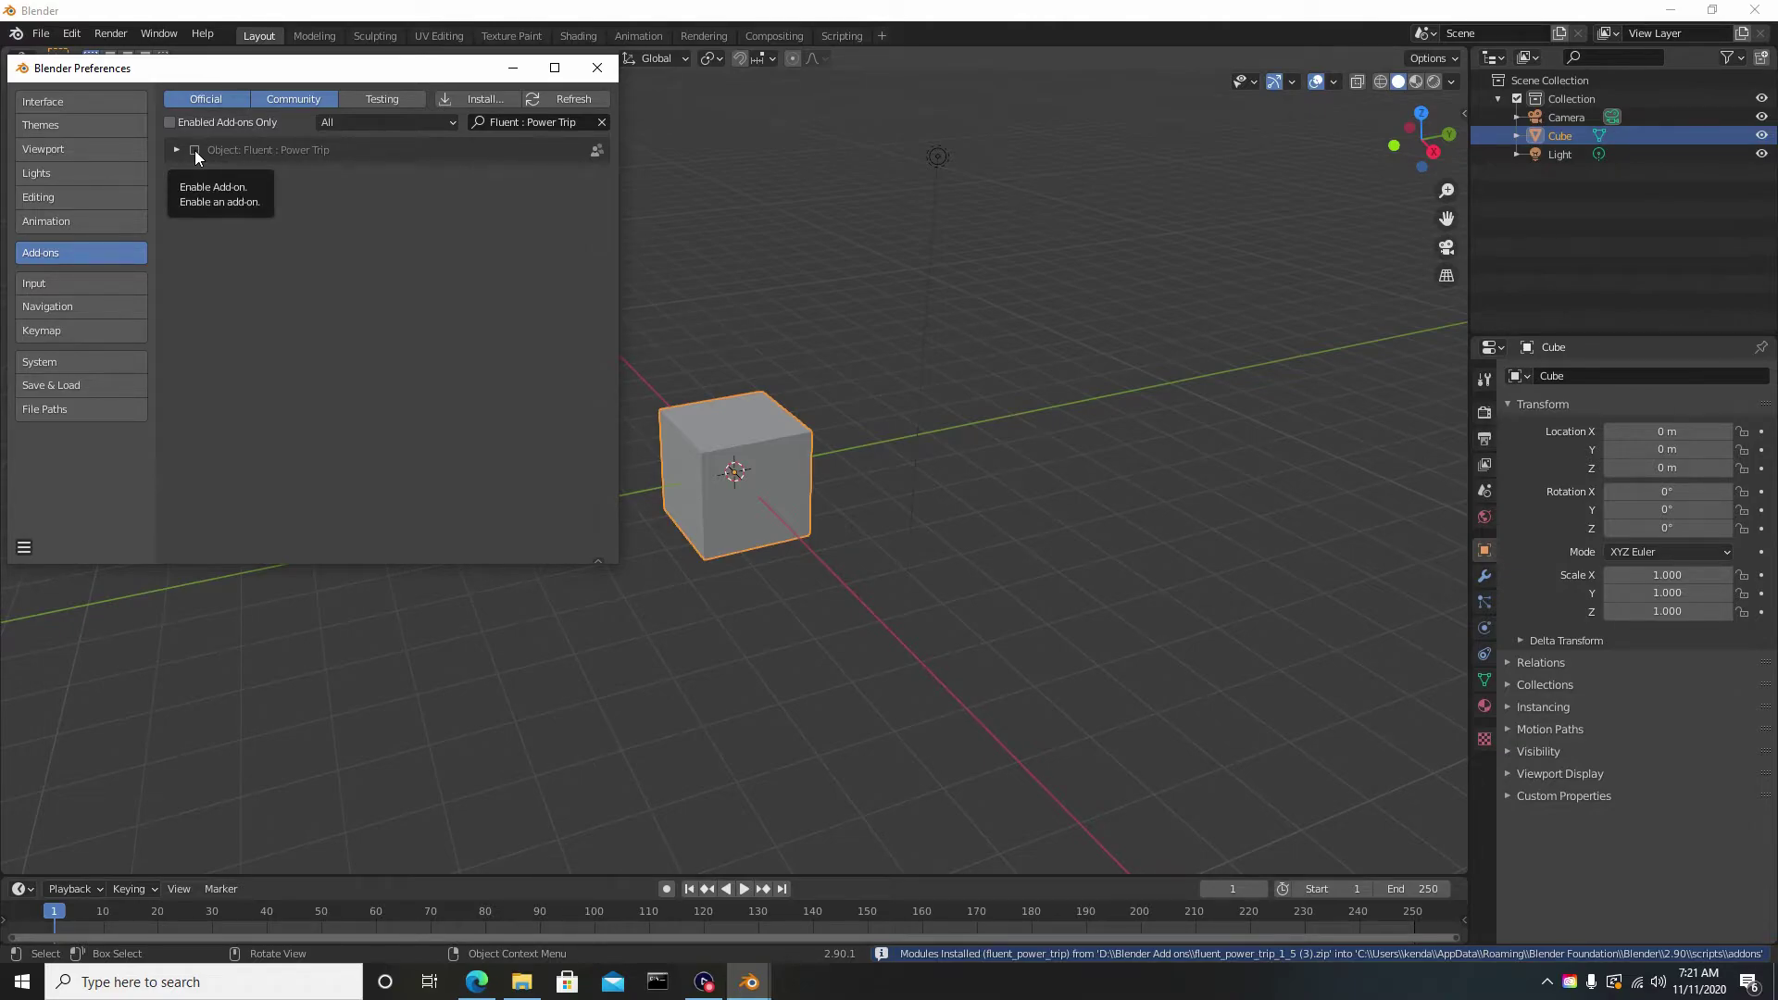
Step: Enable Fluent : Power Trip, expand its preferences and check the cloth-panel remesher choices under Behavior
click(194, 150)
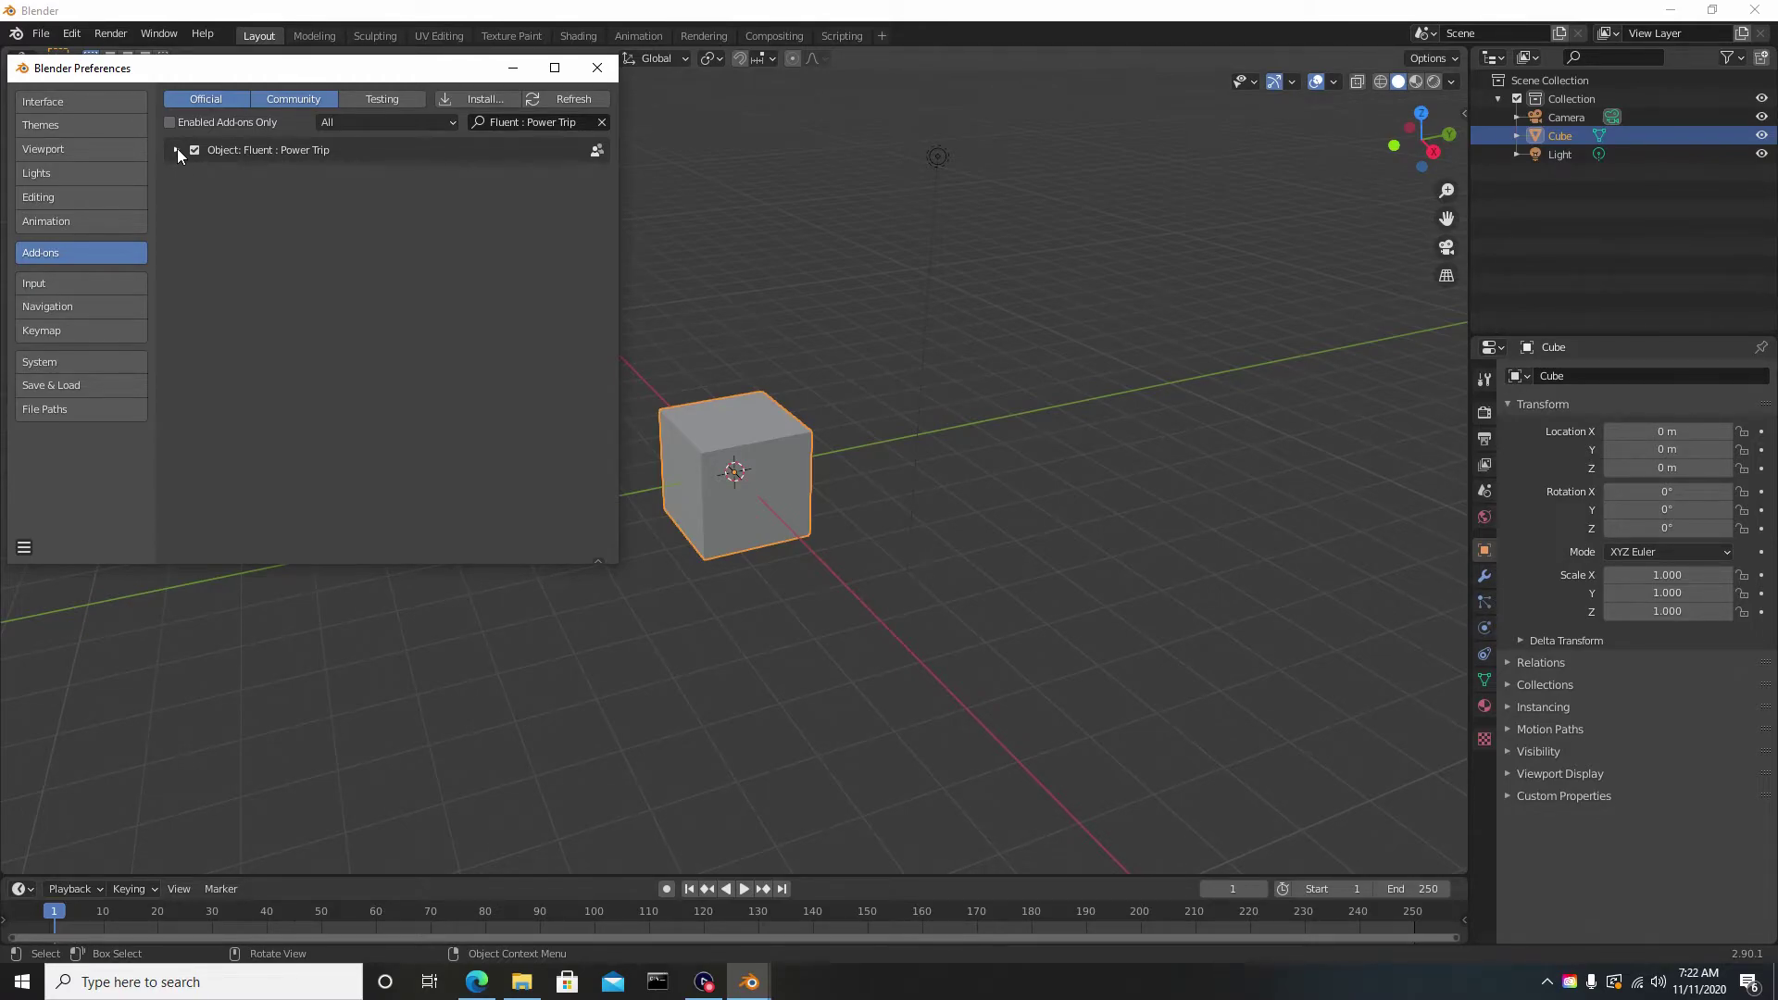
click(175, 150)
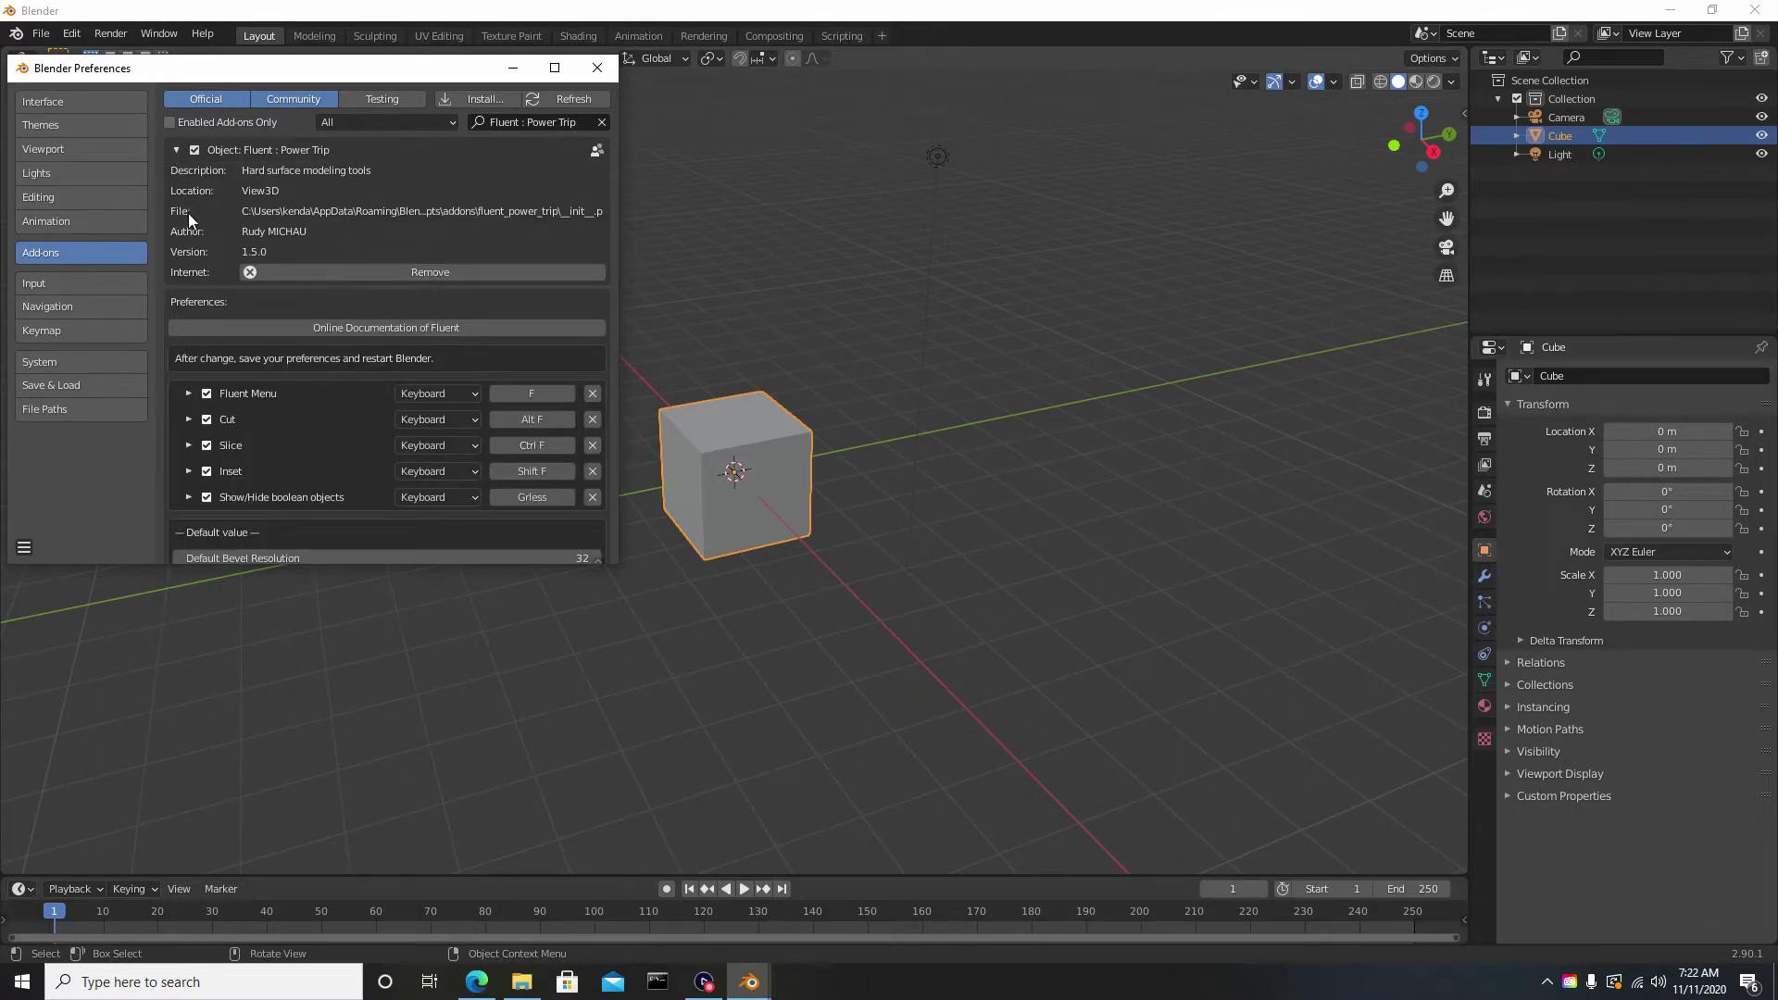
scroll(188, 219, down, 15)
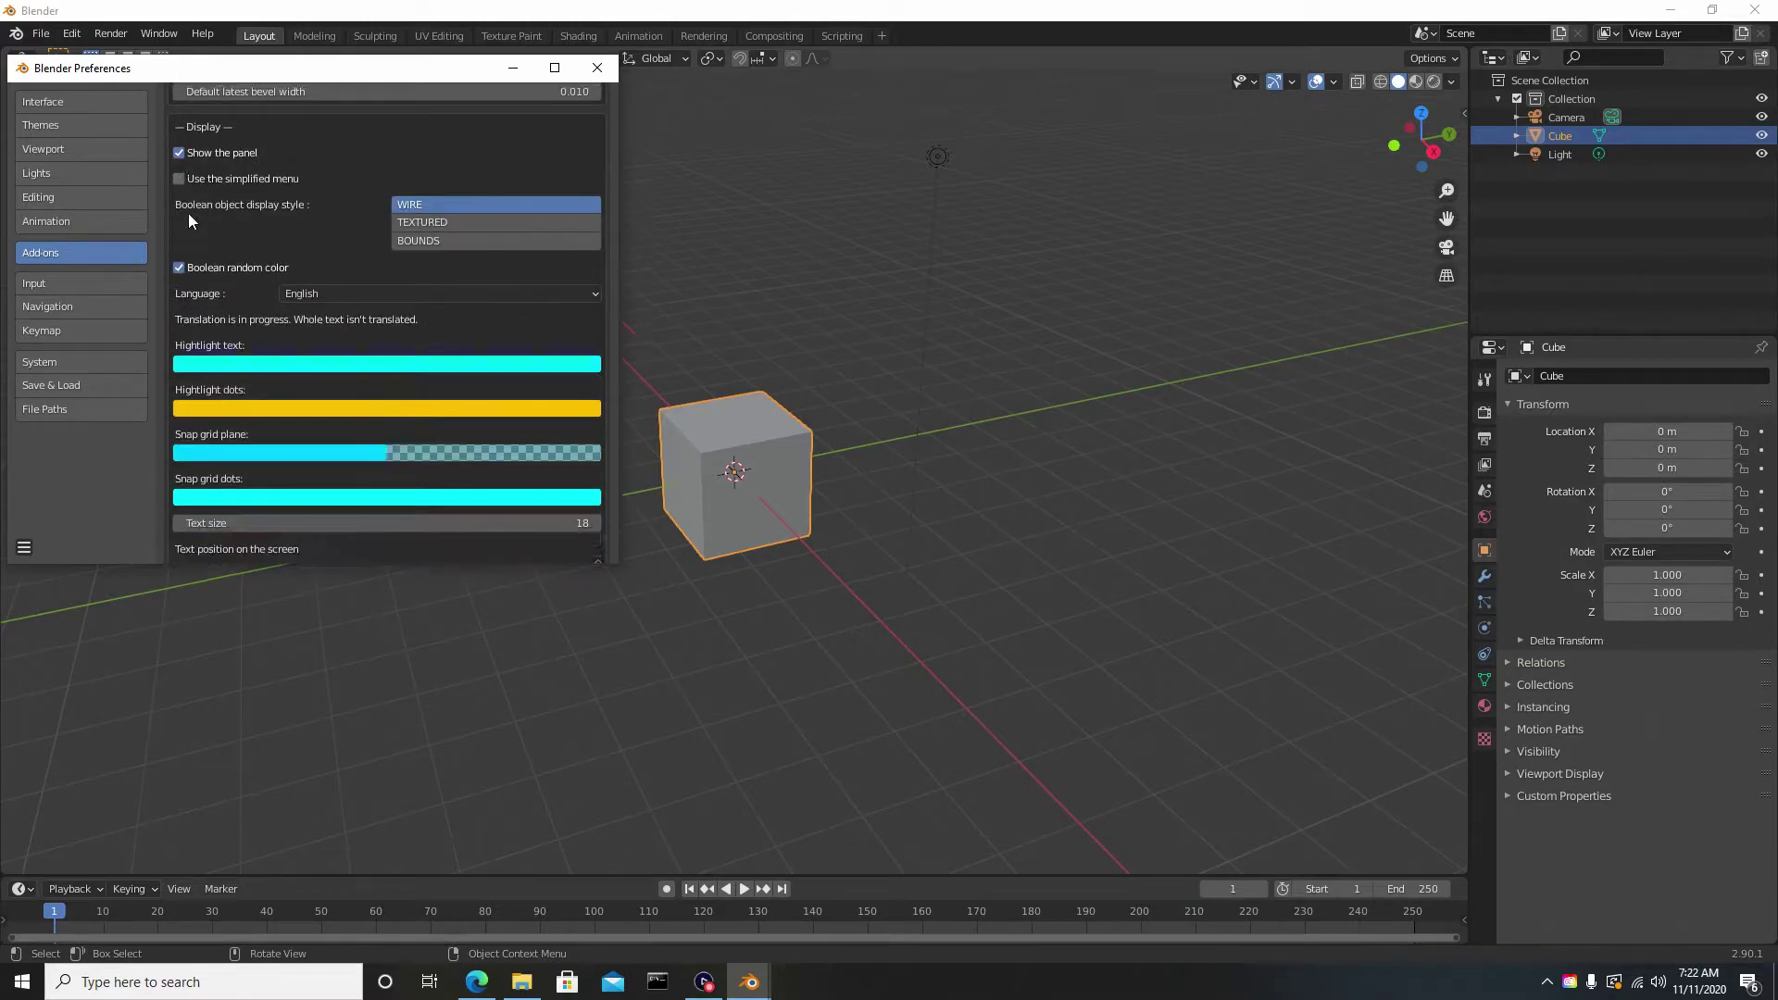
scroll(188, 219, down, 15)
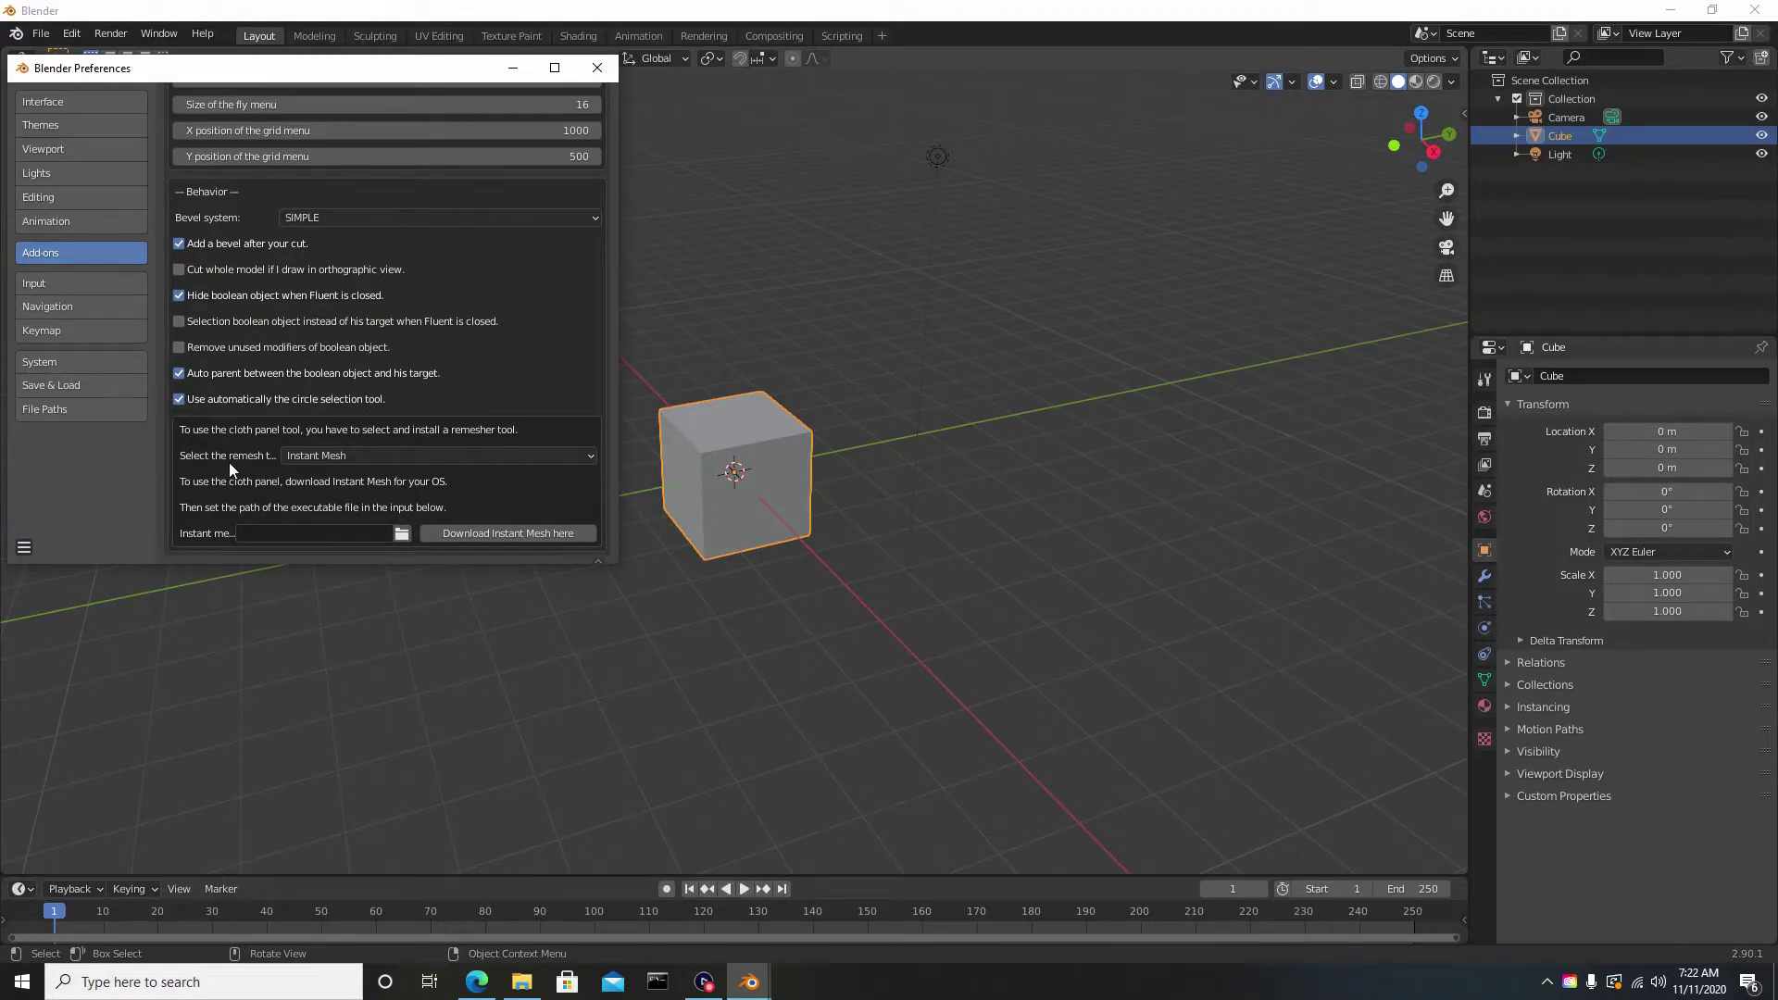
click(369, 458)
click(931, 445)
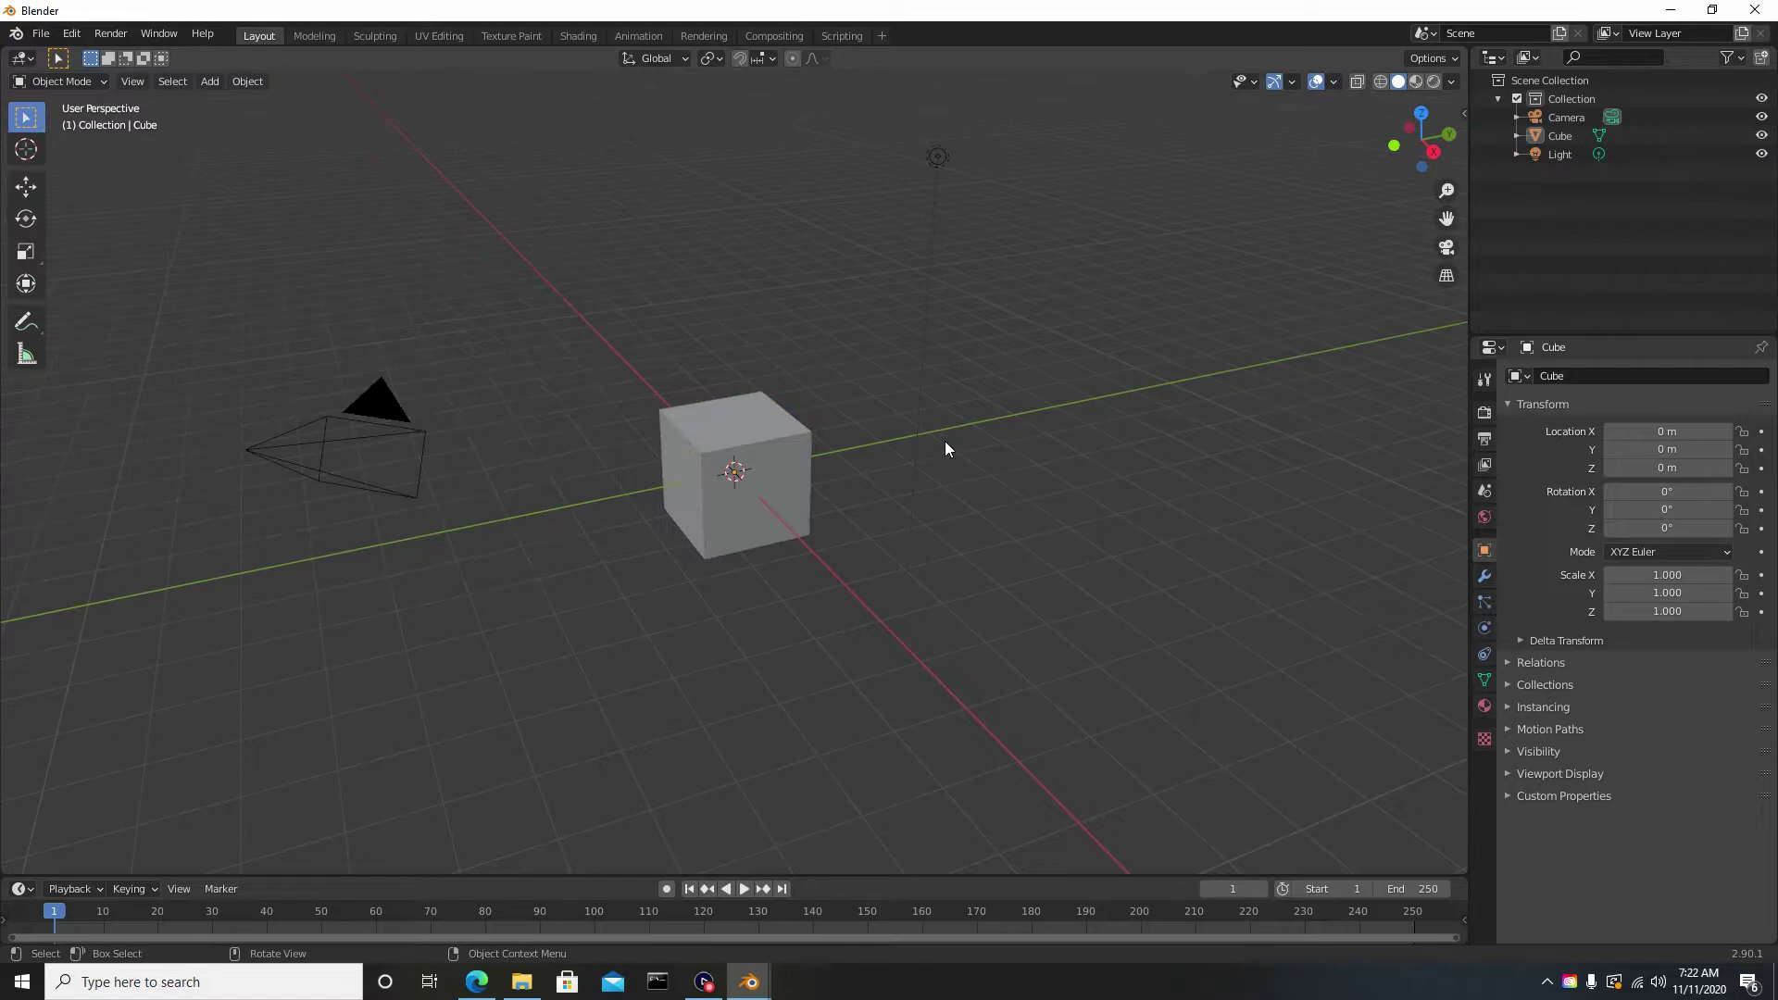
click(776, 478)
middle_drag(793, 482, 820, 481)
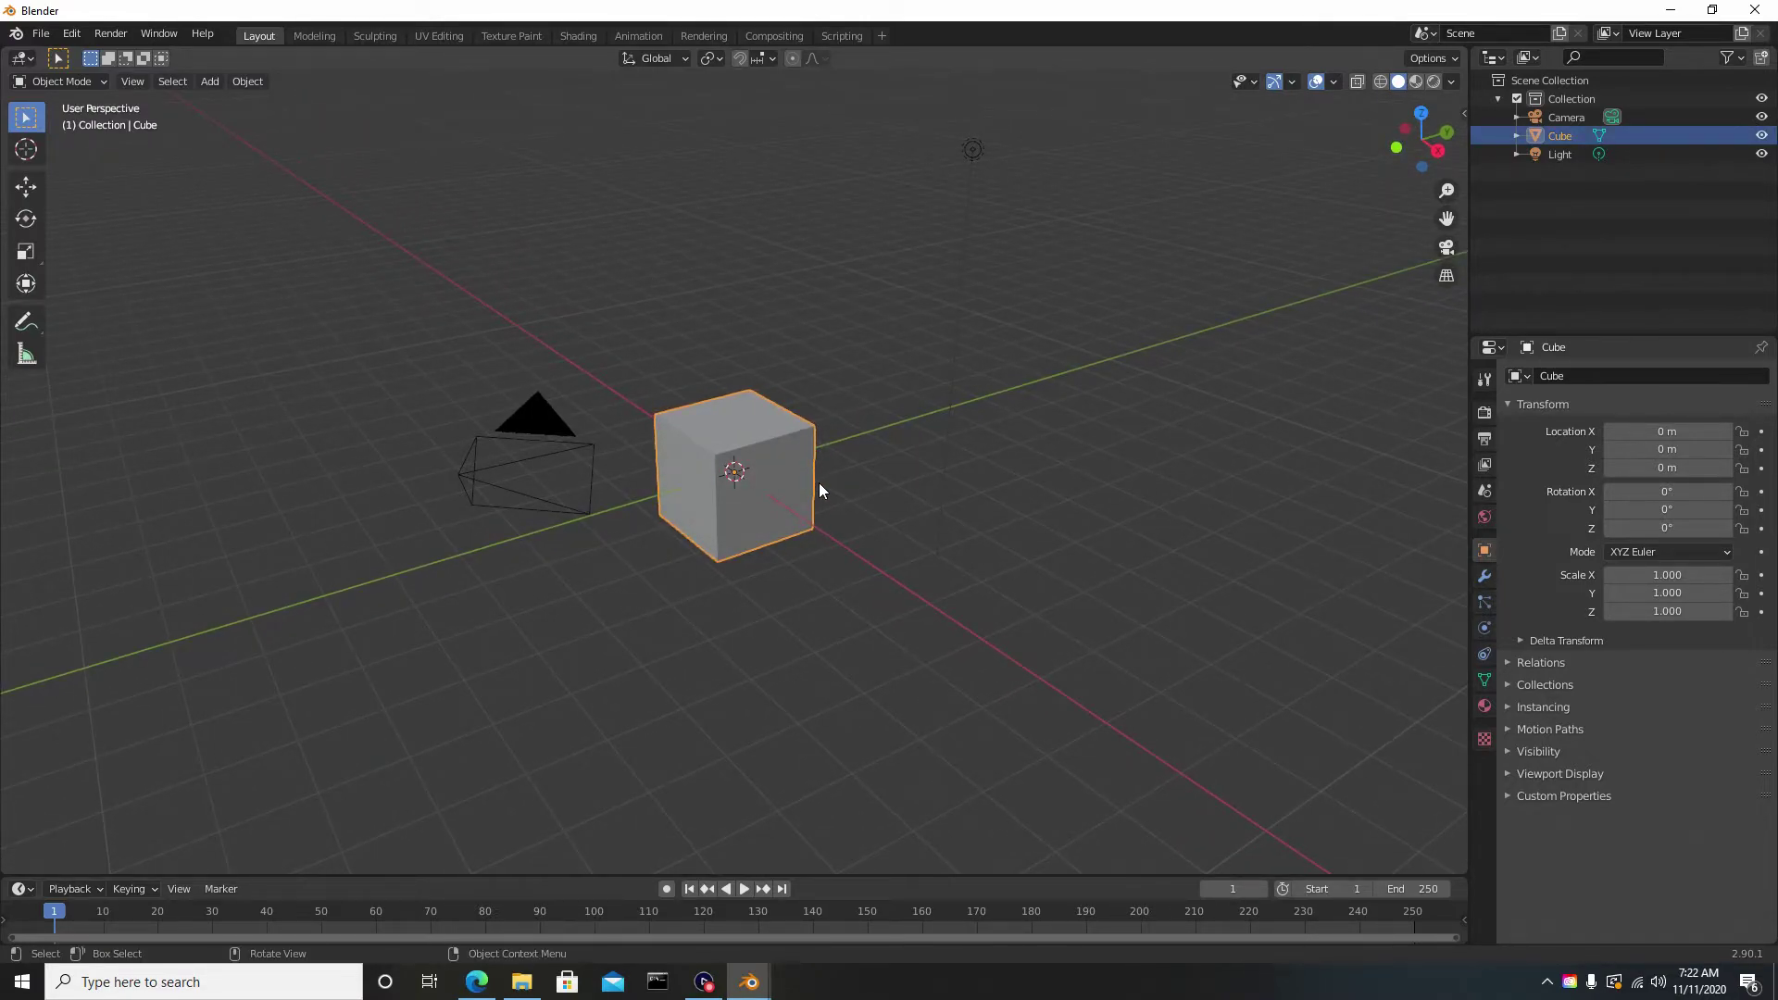
key(f)
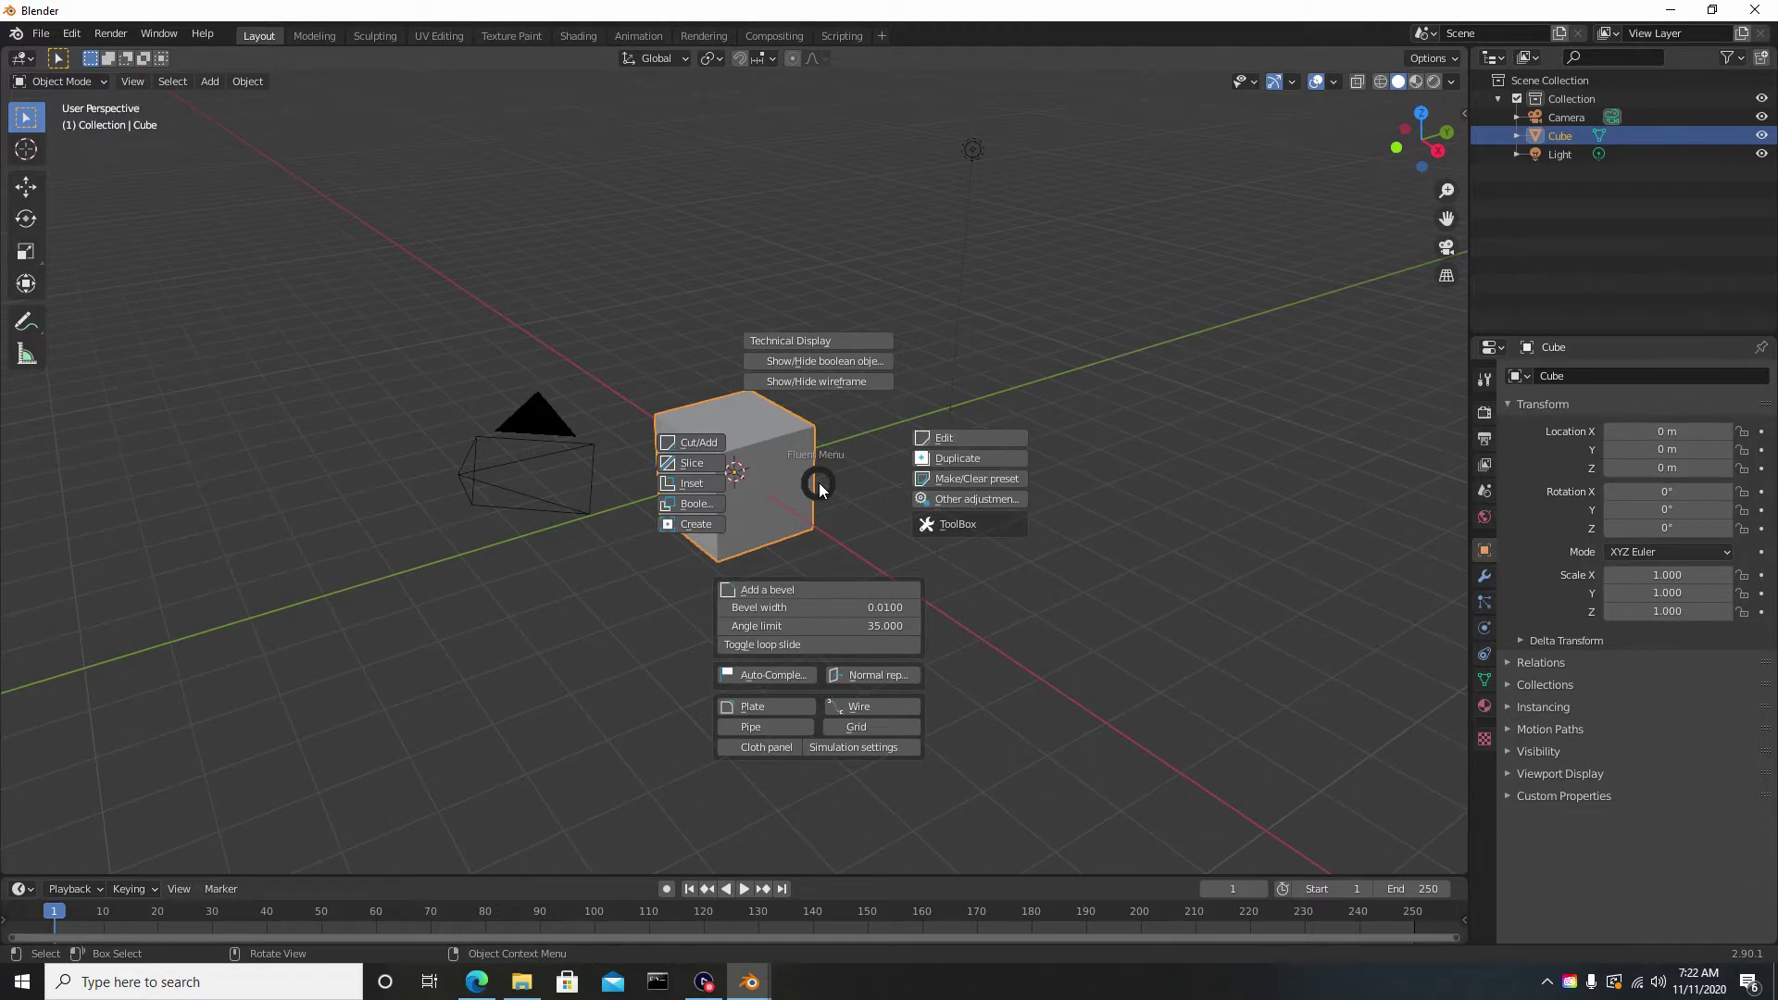
key(Escape)
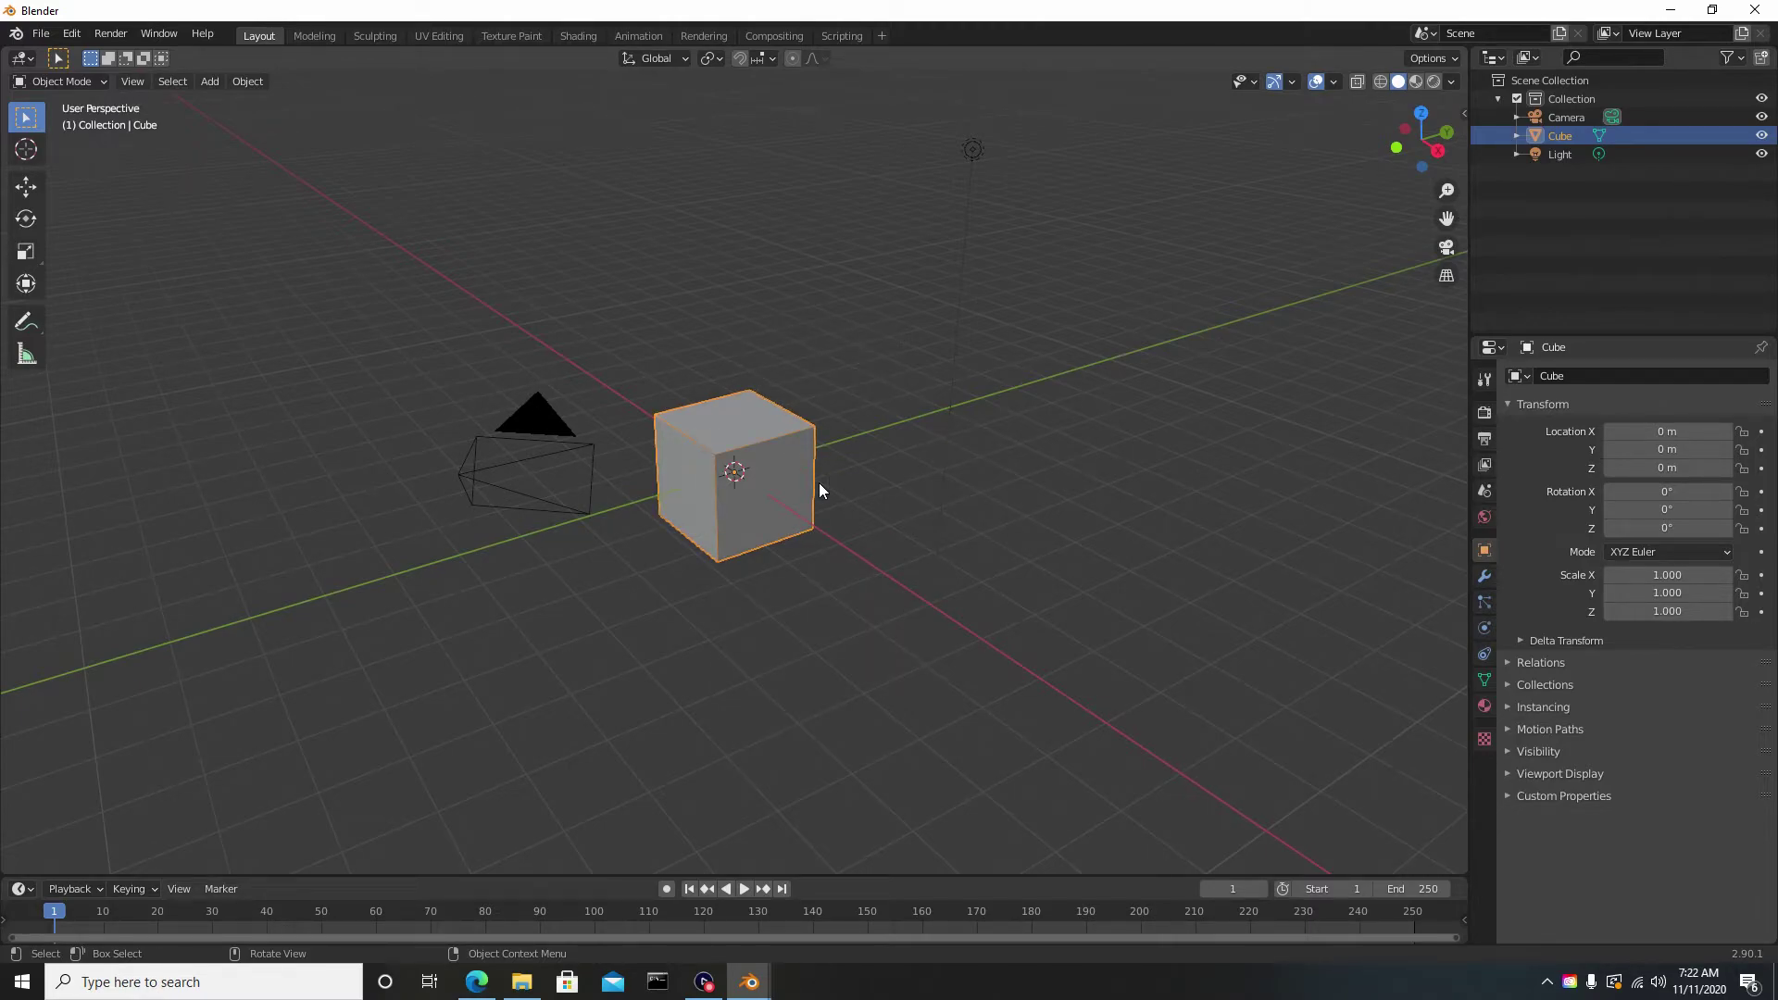
key(n)
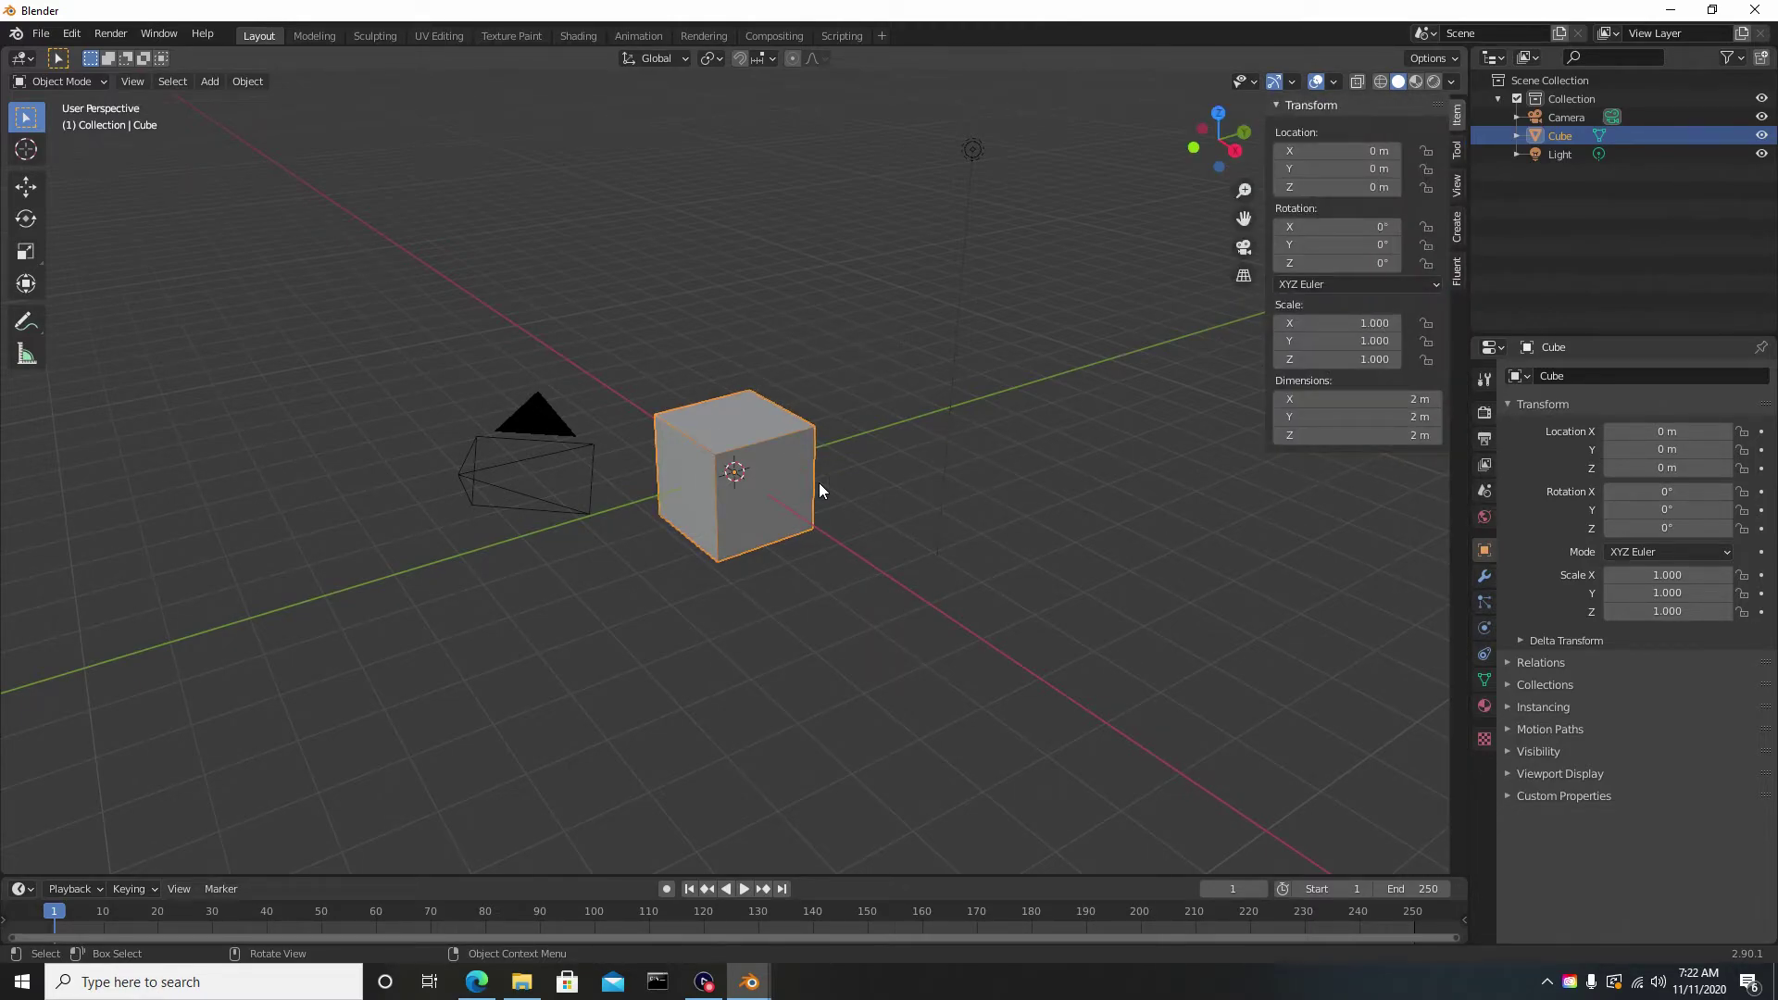
click(1458, 276)
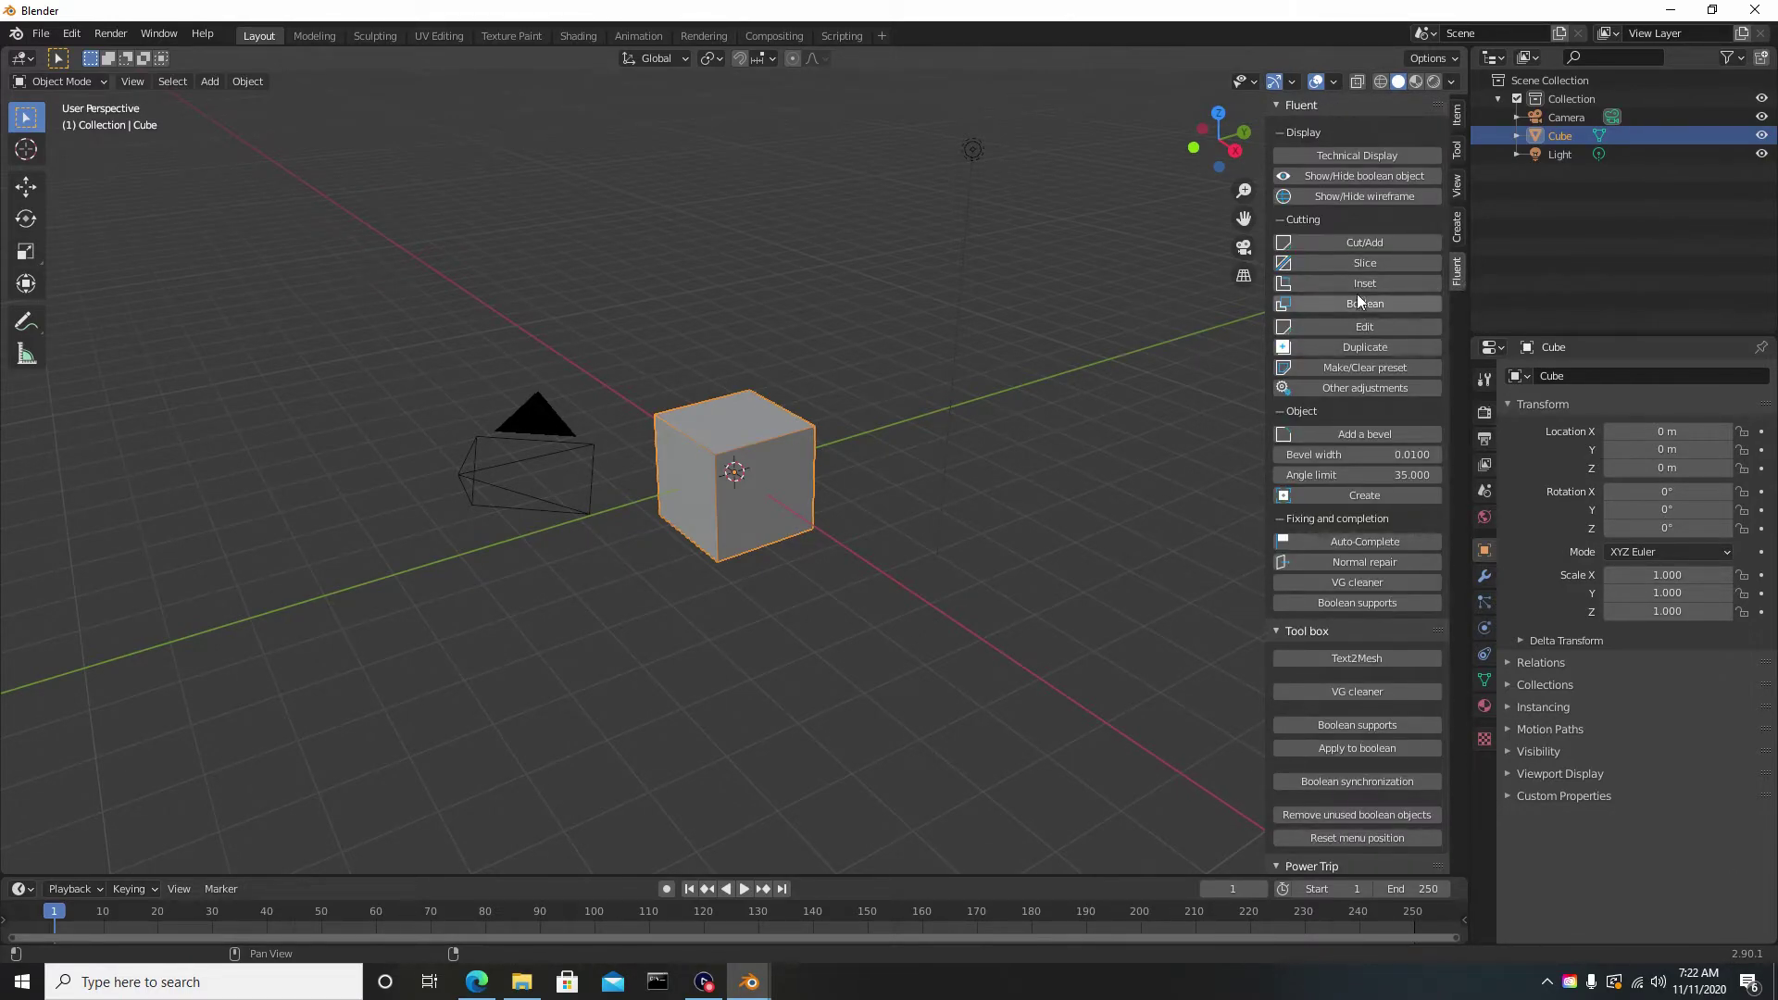
key(f)
key(Escape)
click(940, 443)
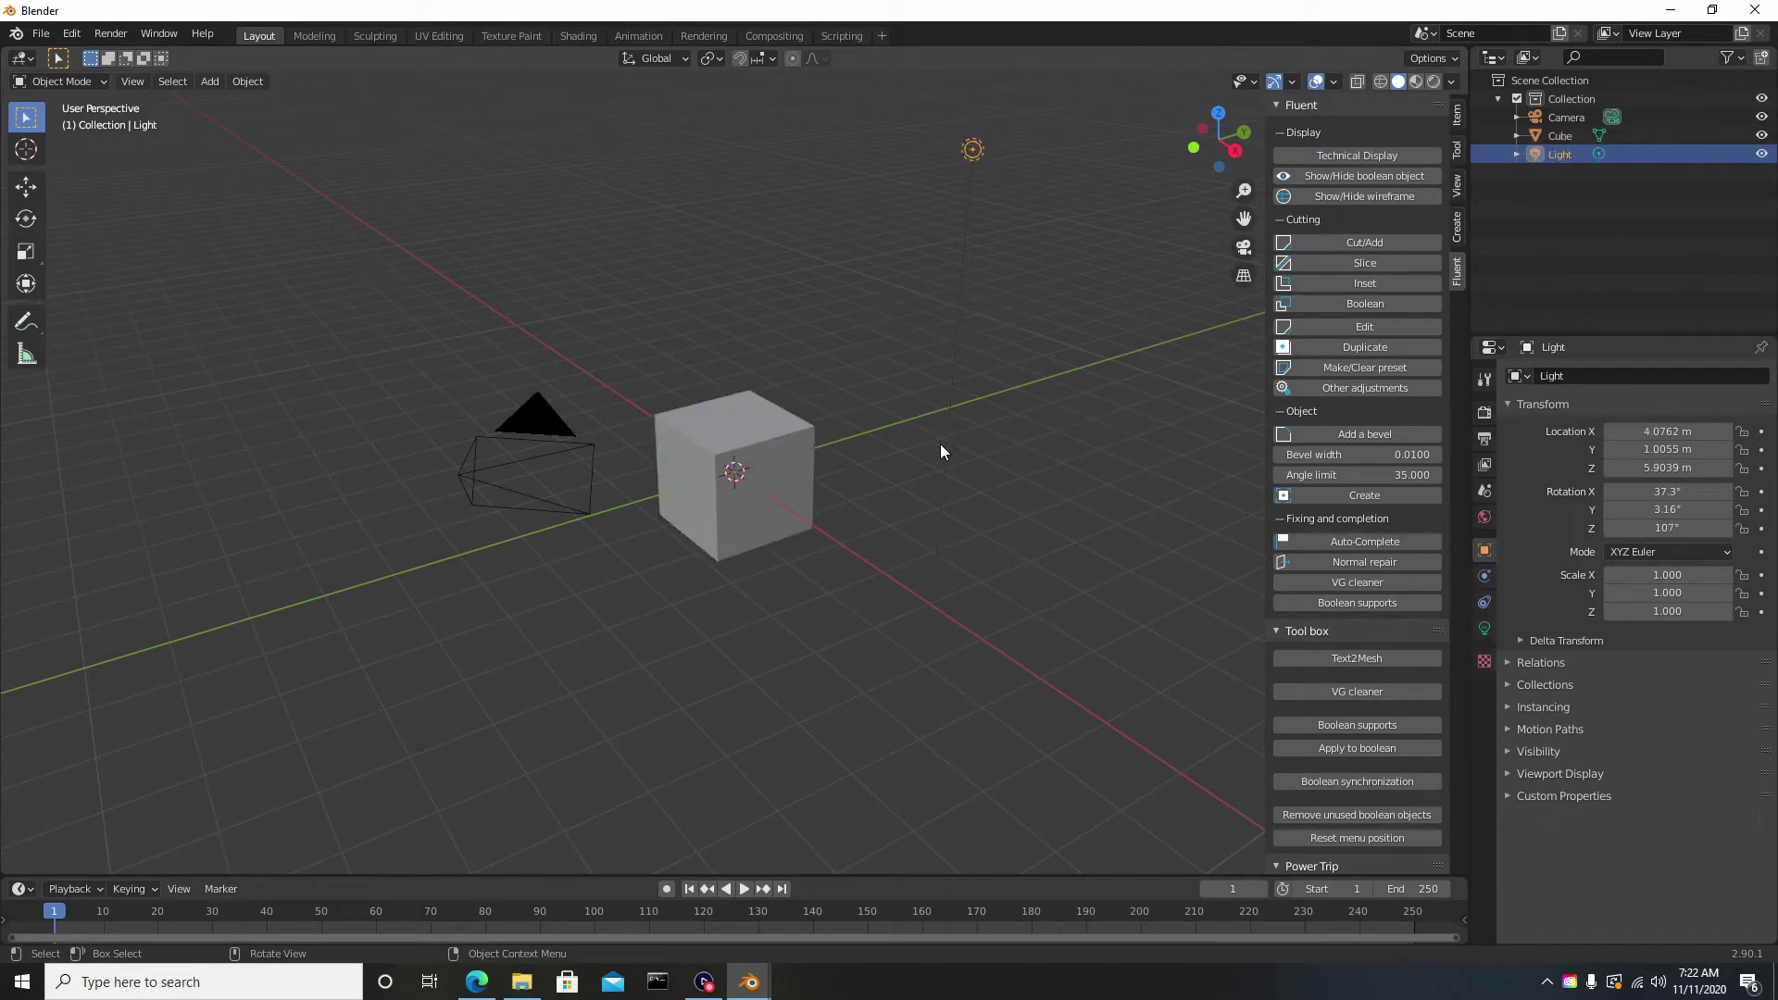
scroll(859, 498, up, 3)
scroll(859, 496, down, 2)
scroll(781, 465, up, 3)
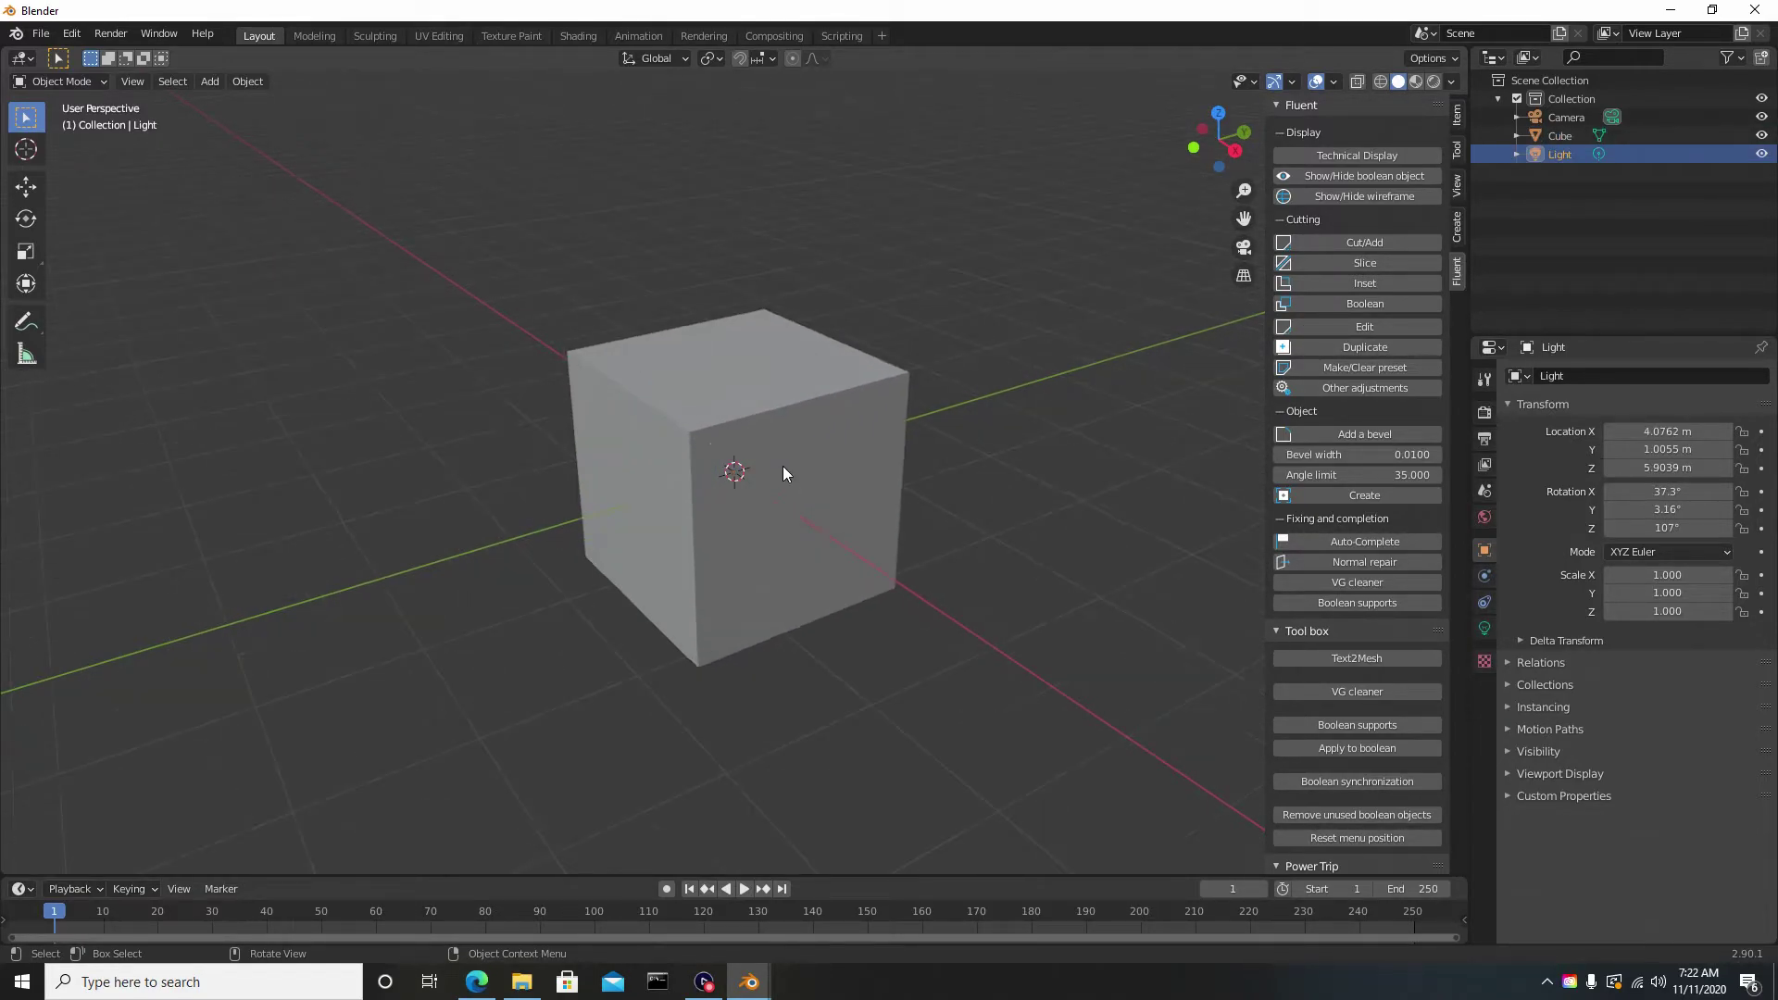
click(811, 443)
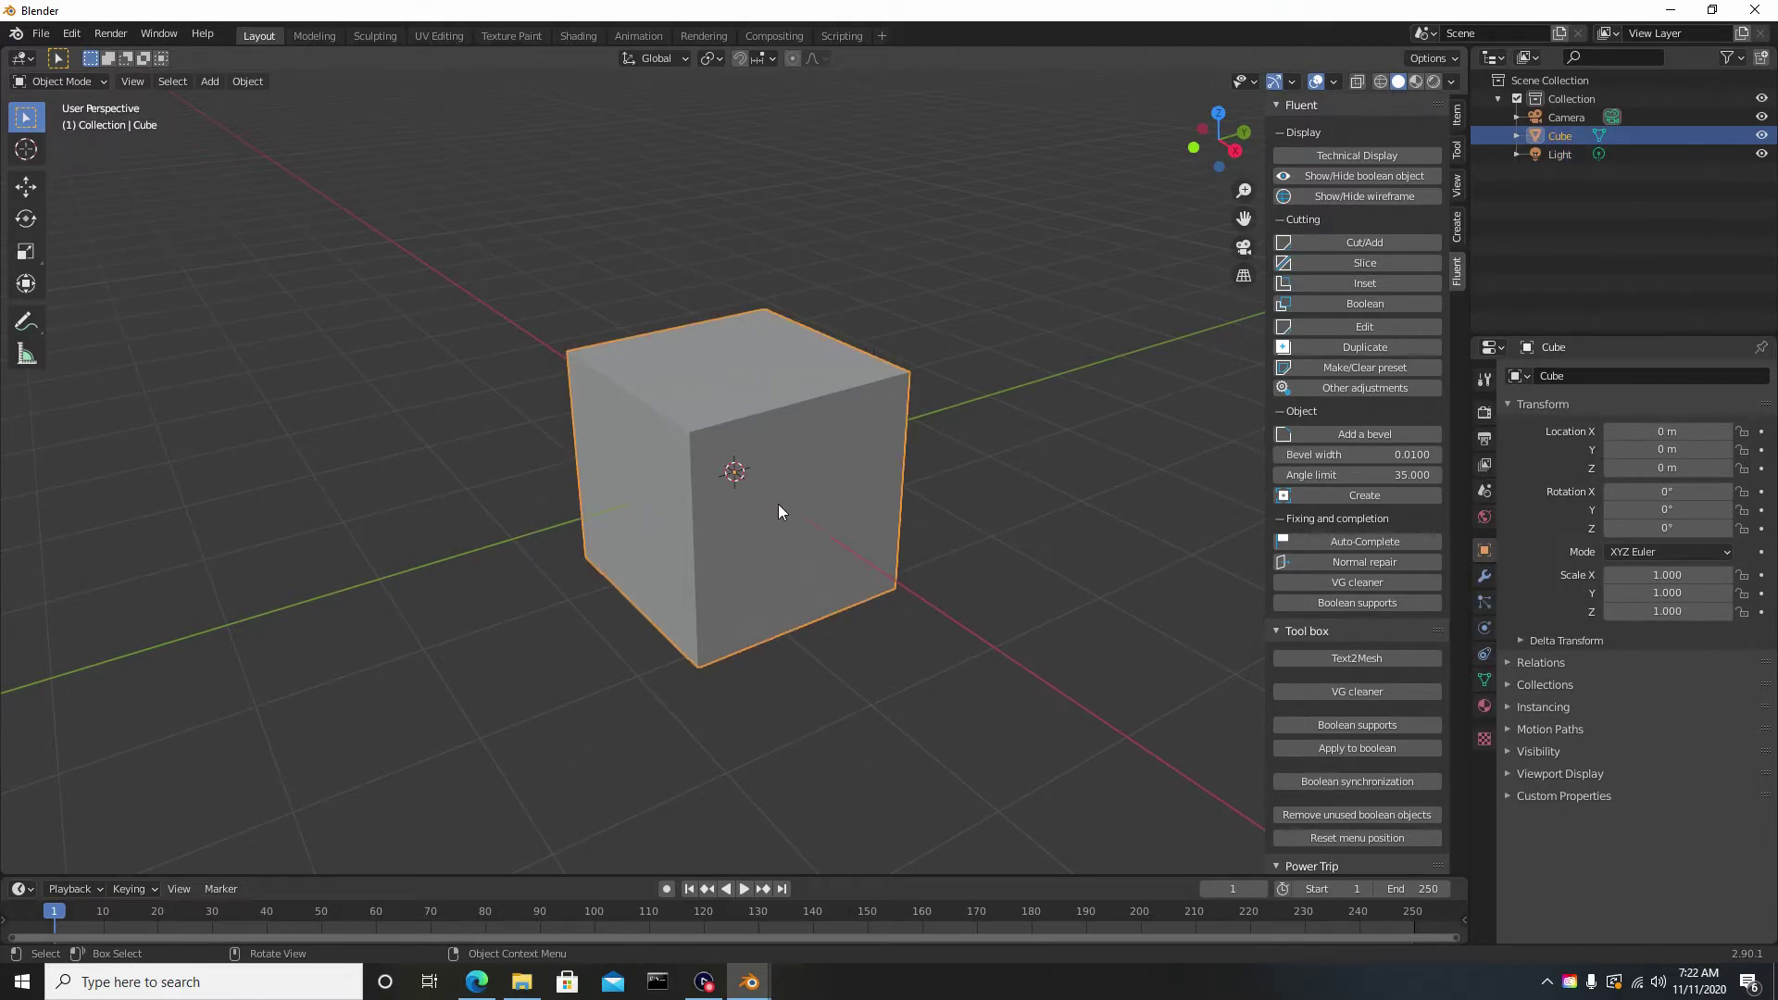
key(f)
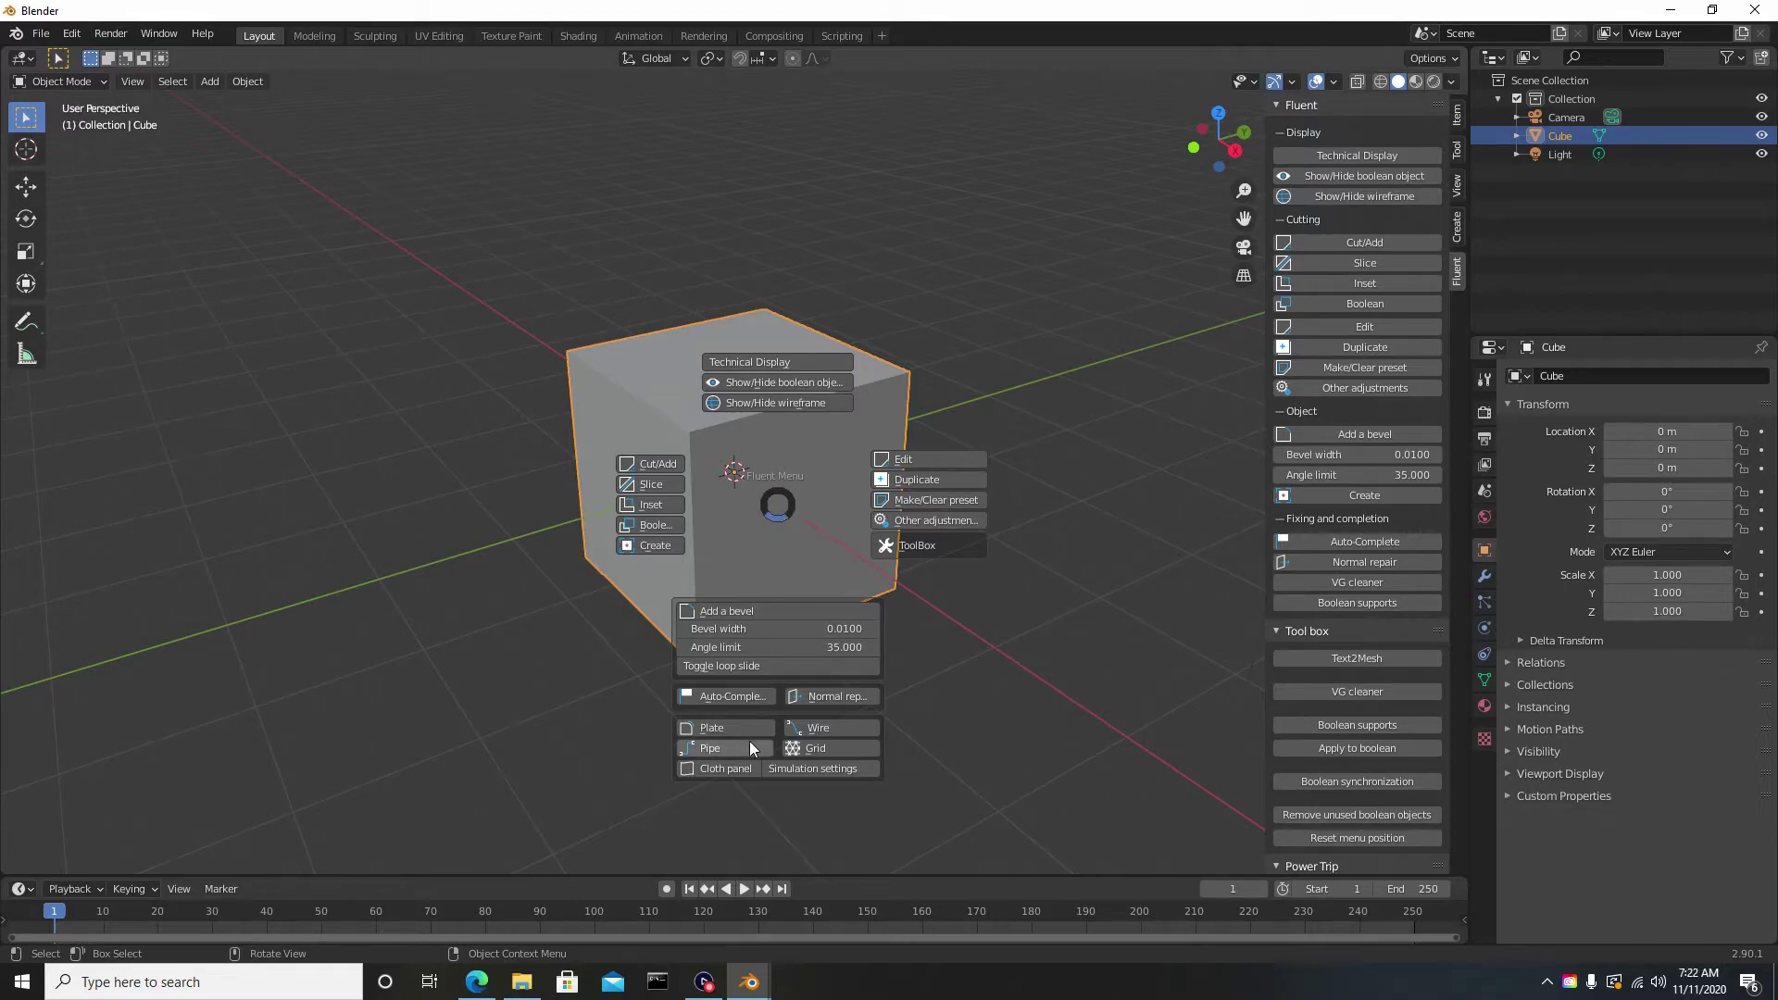
click(735, 767)
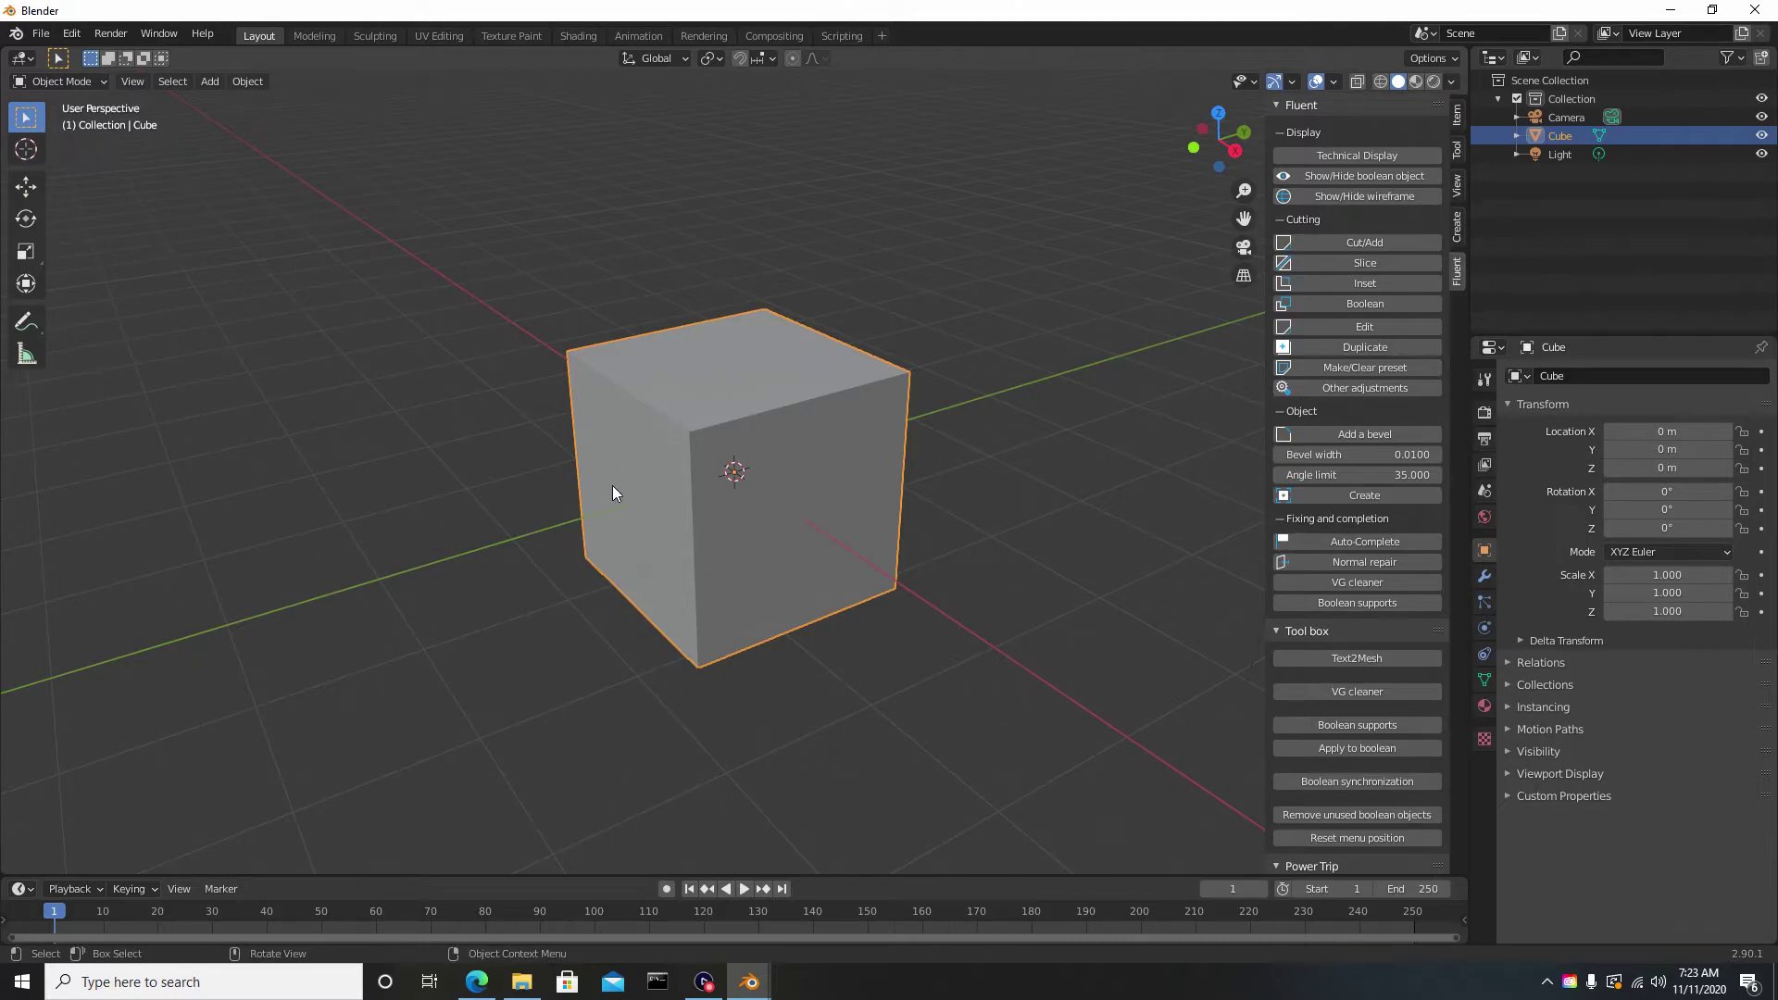
Step: Follow Fluent's 'Download Instant Mesh here' link from the add-on preferences to GitHub
click(71, 34)
click(129, 297)
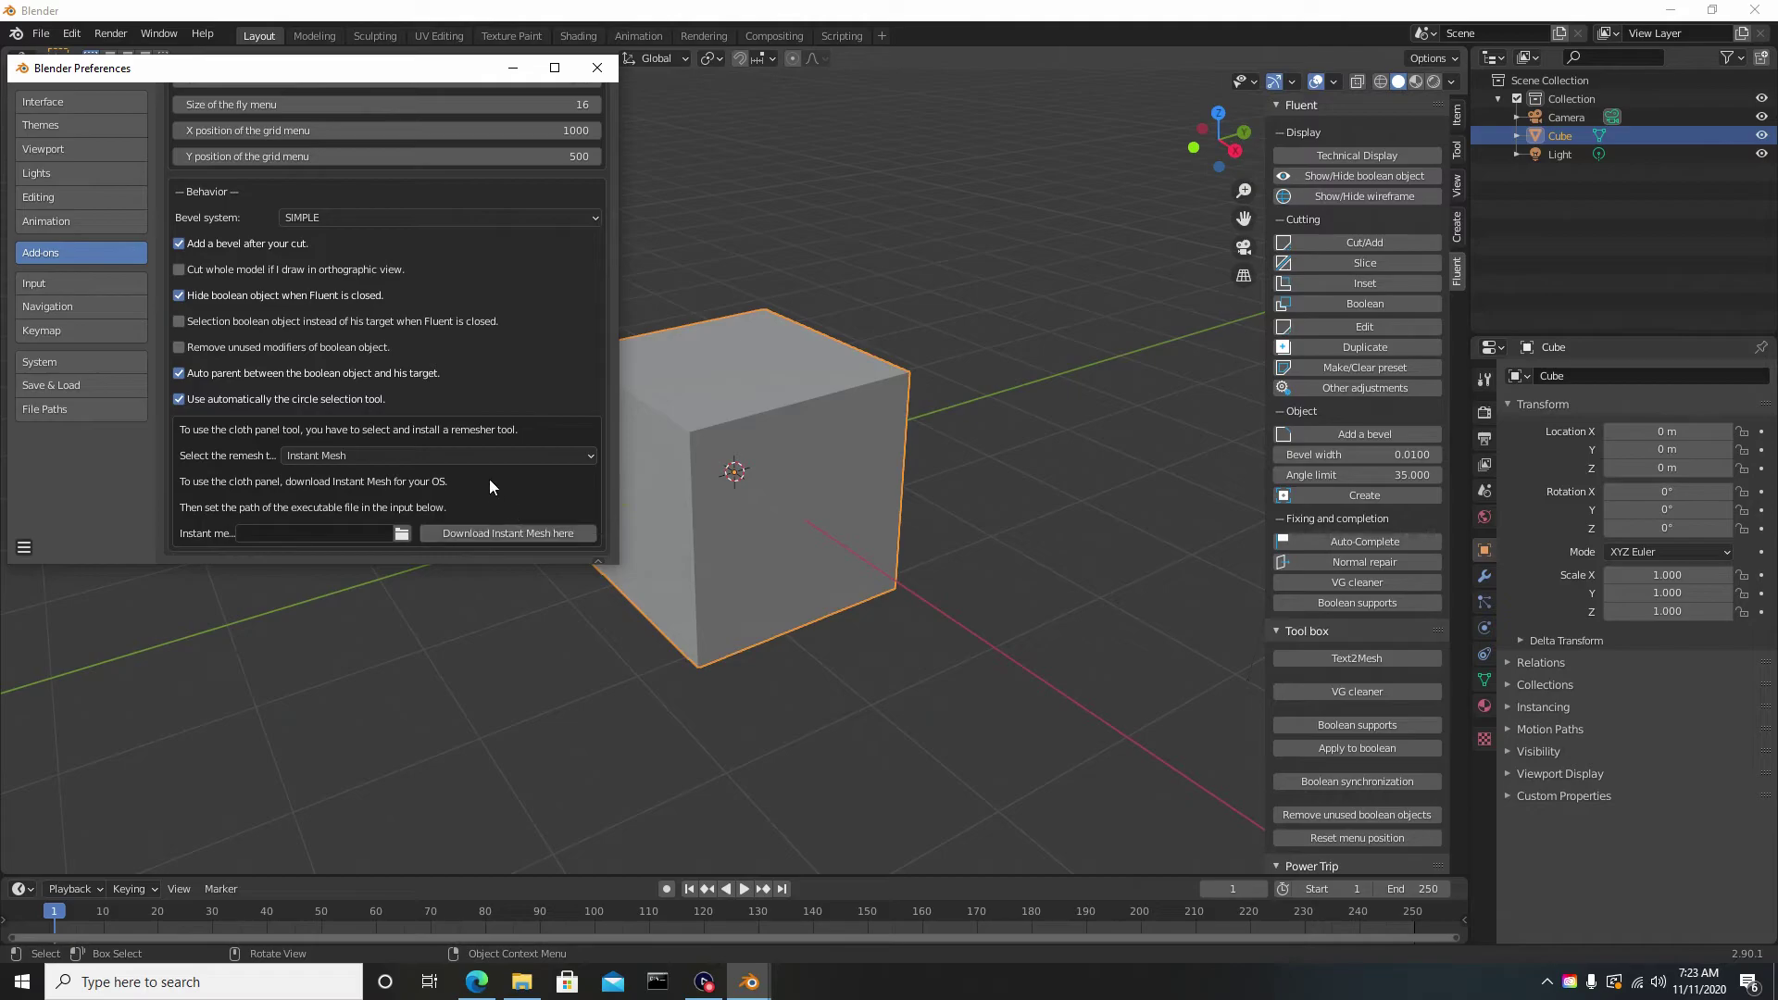
click(508, 530)
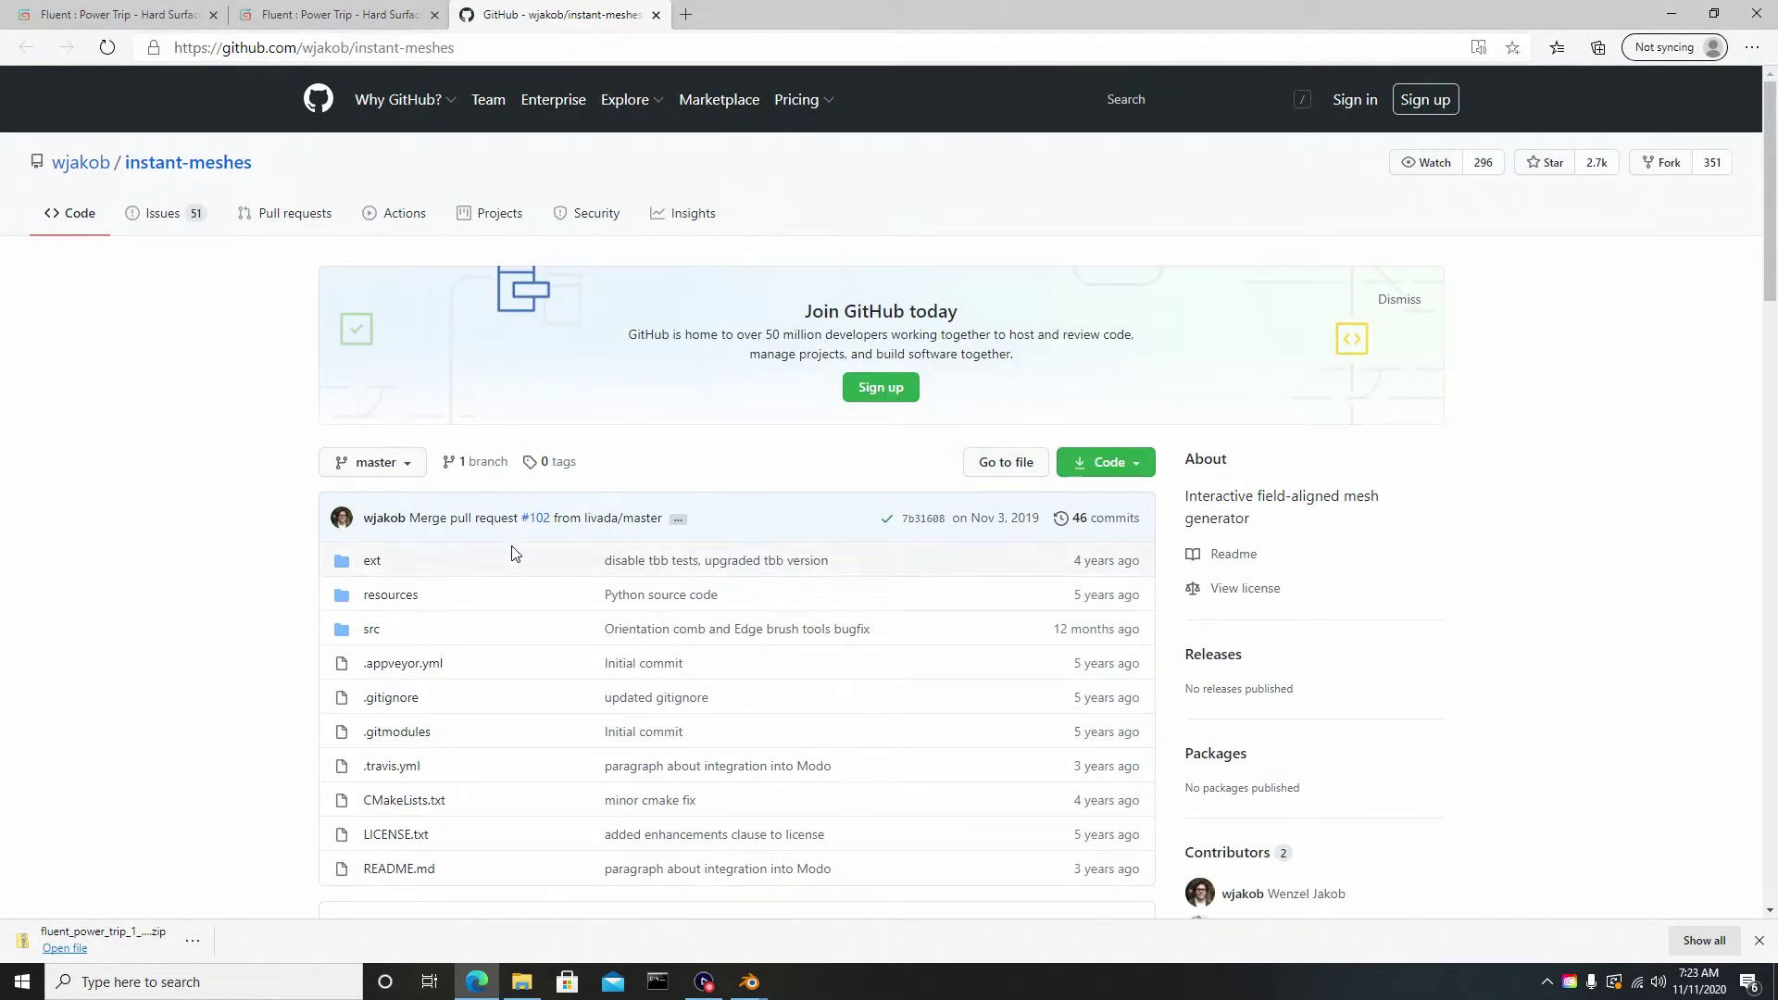
Step: Download the Microsoft Windows pre-compiled Instant Meshes zip and drag it into D:\Blender Add ons
scroll(251, 366, down, 2)
scroll(252, 366, down, 20)
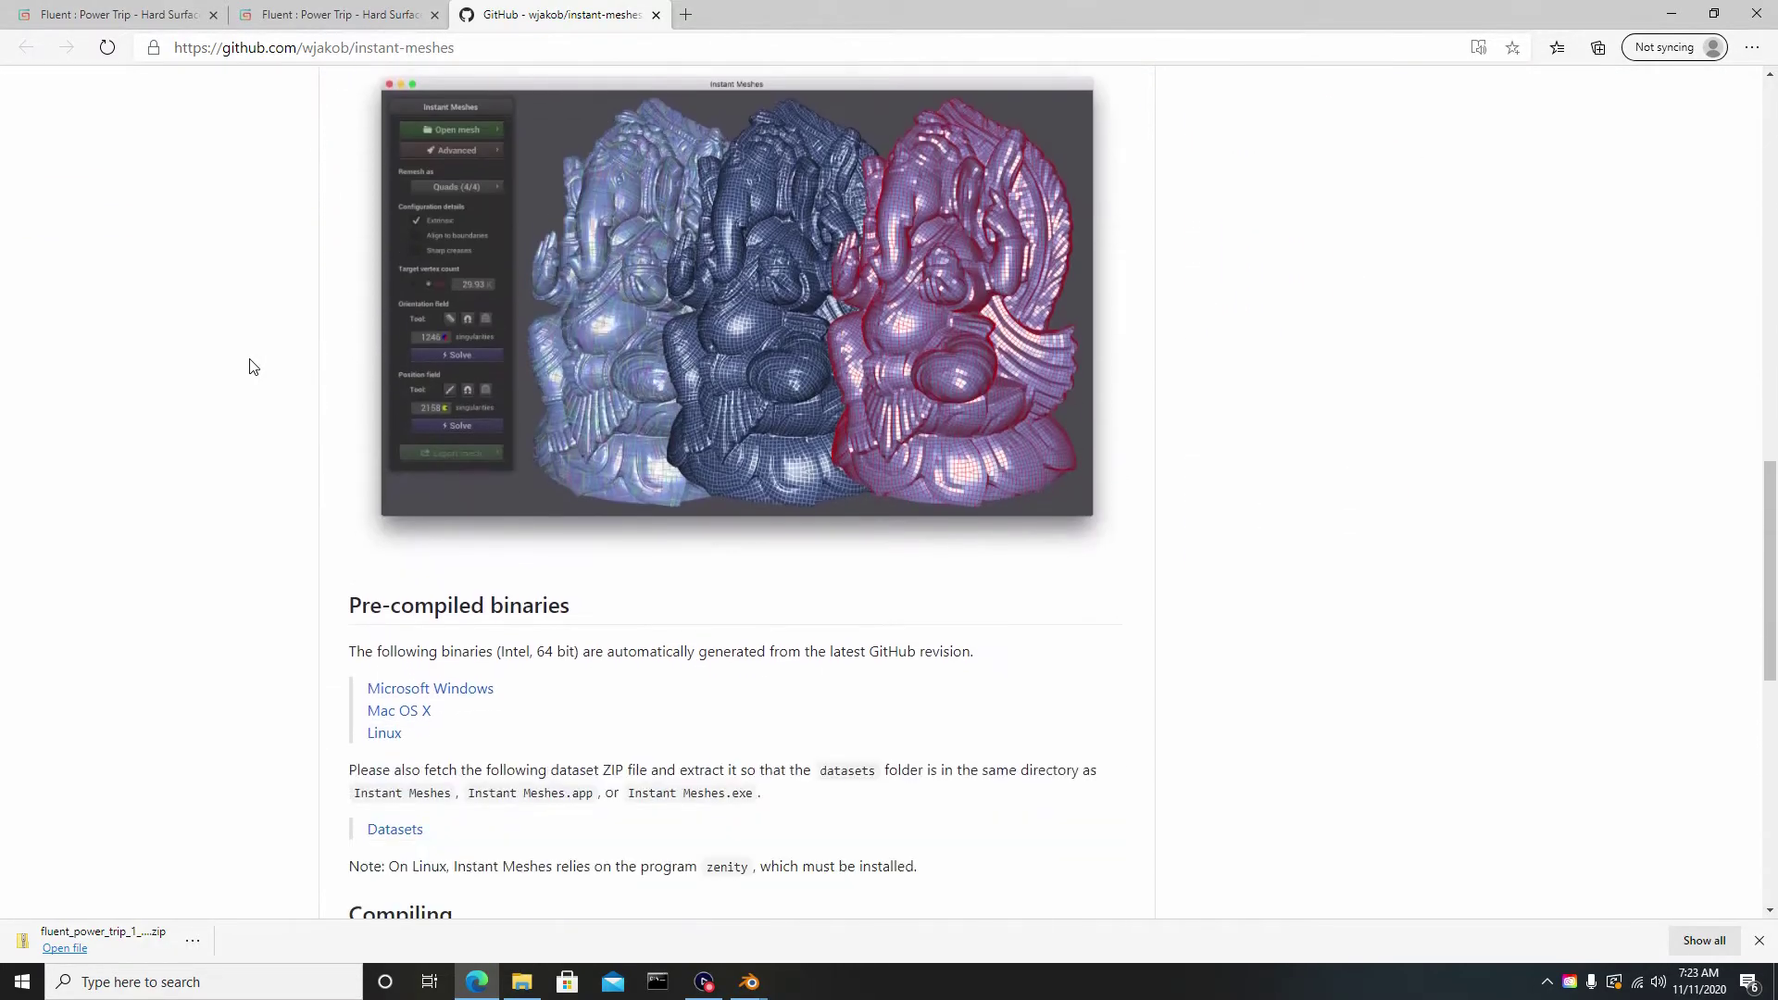
scroll(249, 366, up, 8)
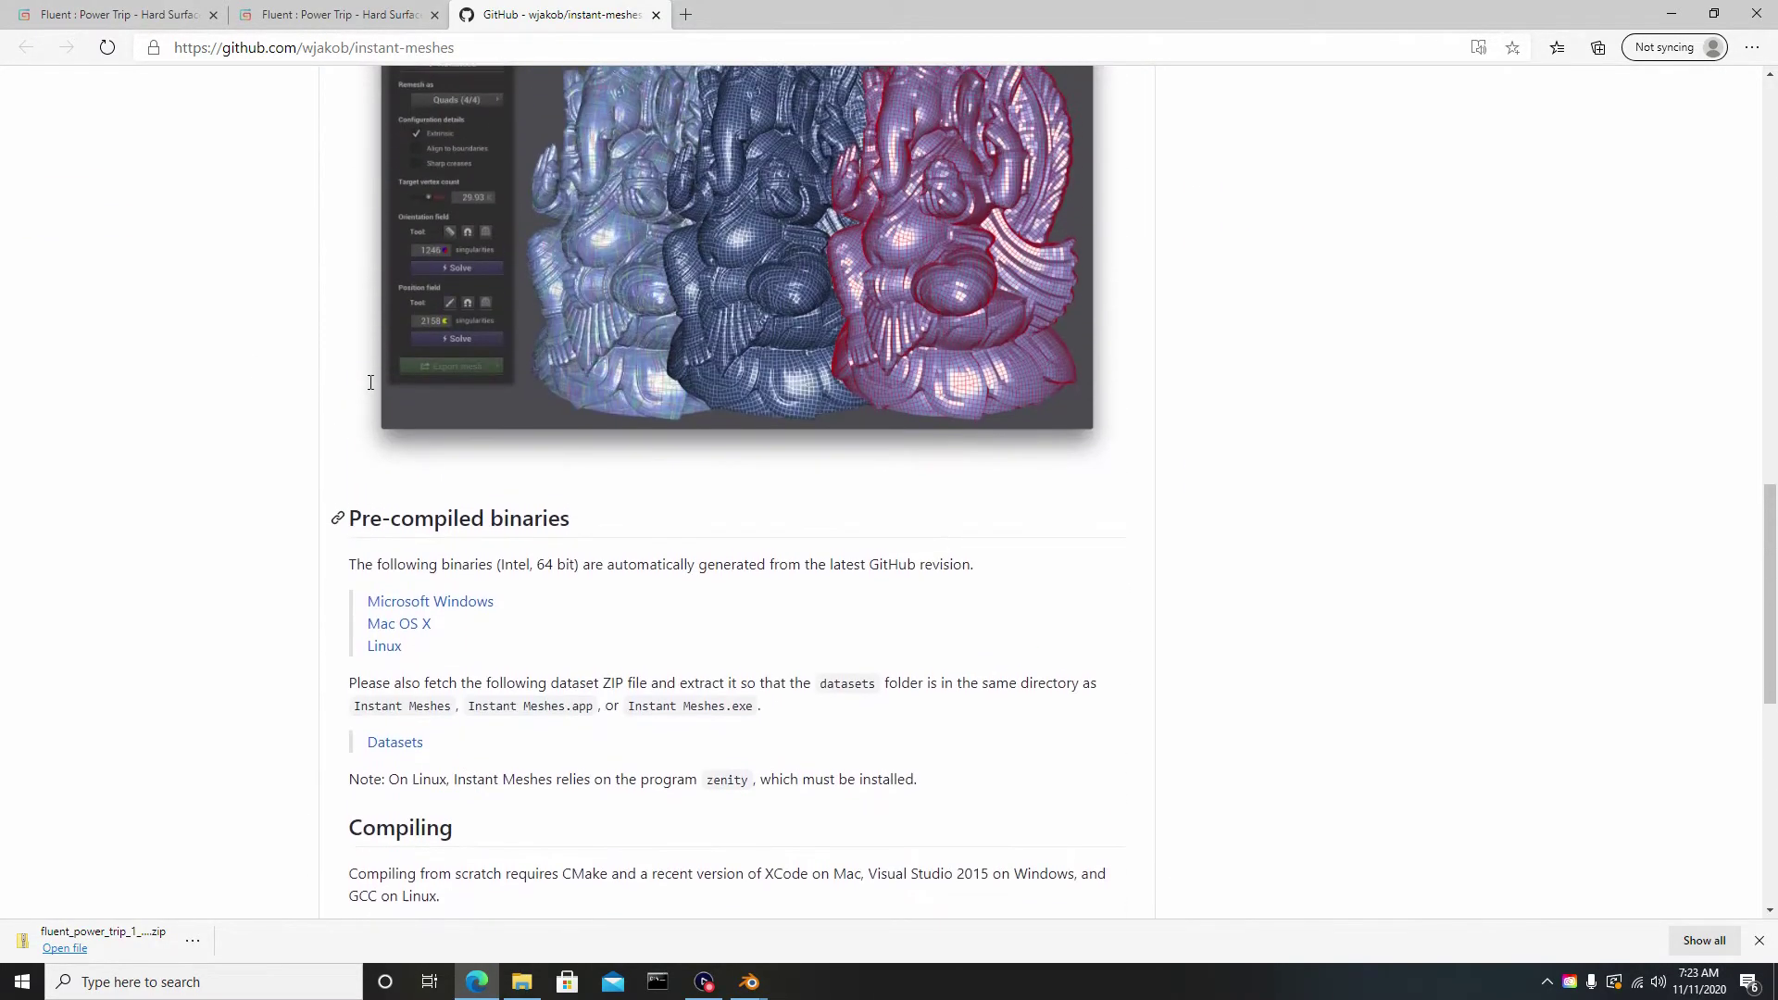
scroll(437, 435, down, 1)
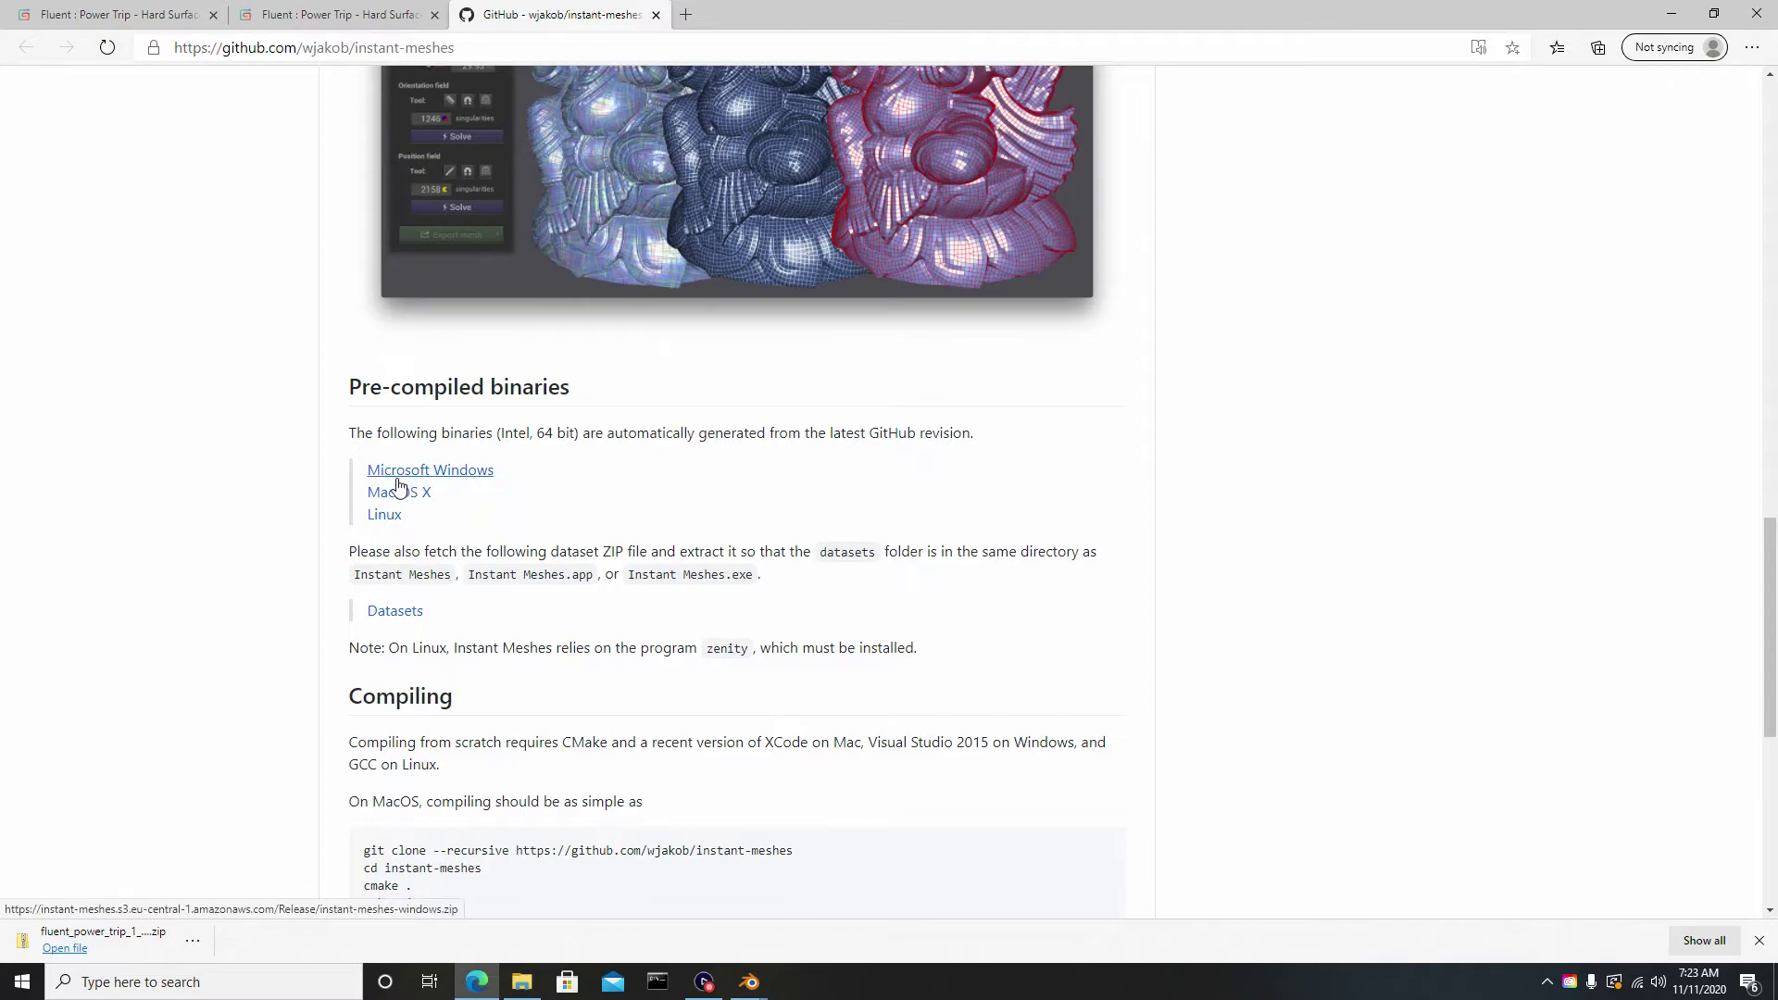
click(473, 476)
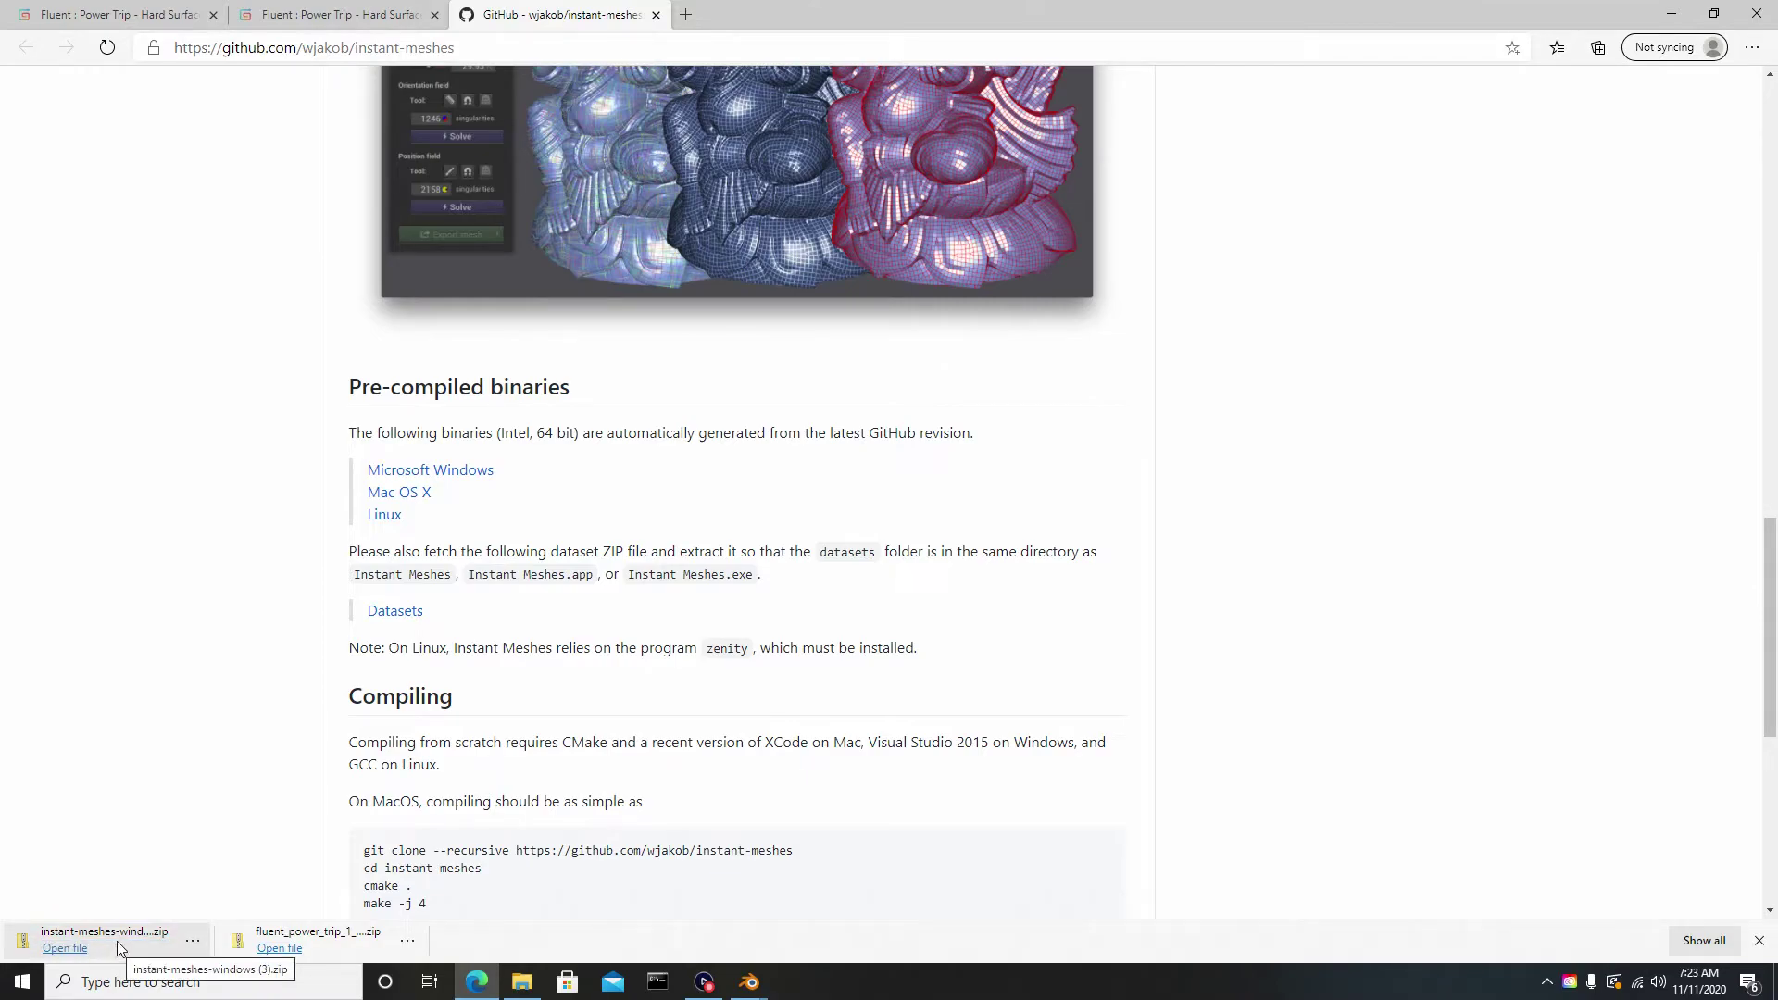
drag(112, 949, 595, 556)
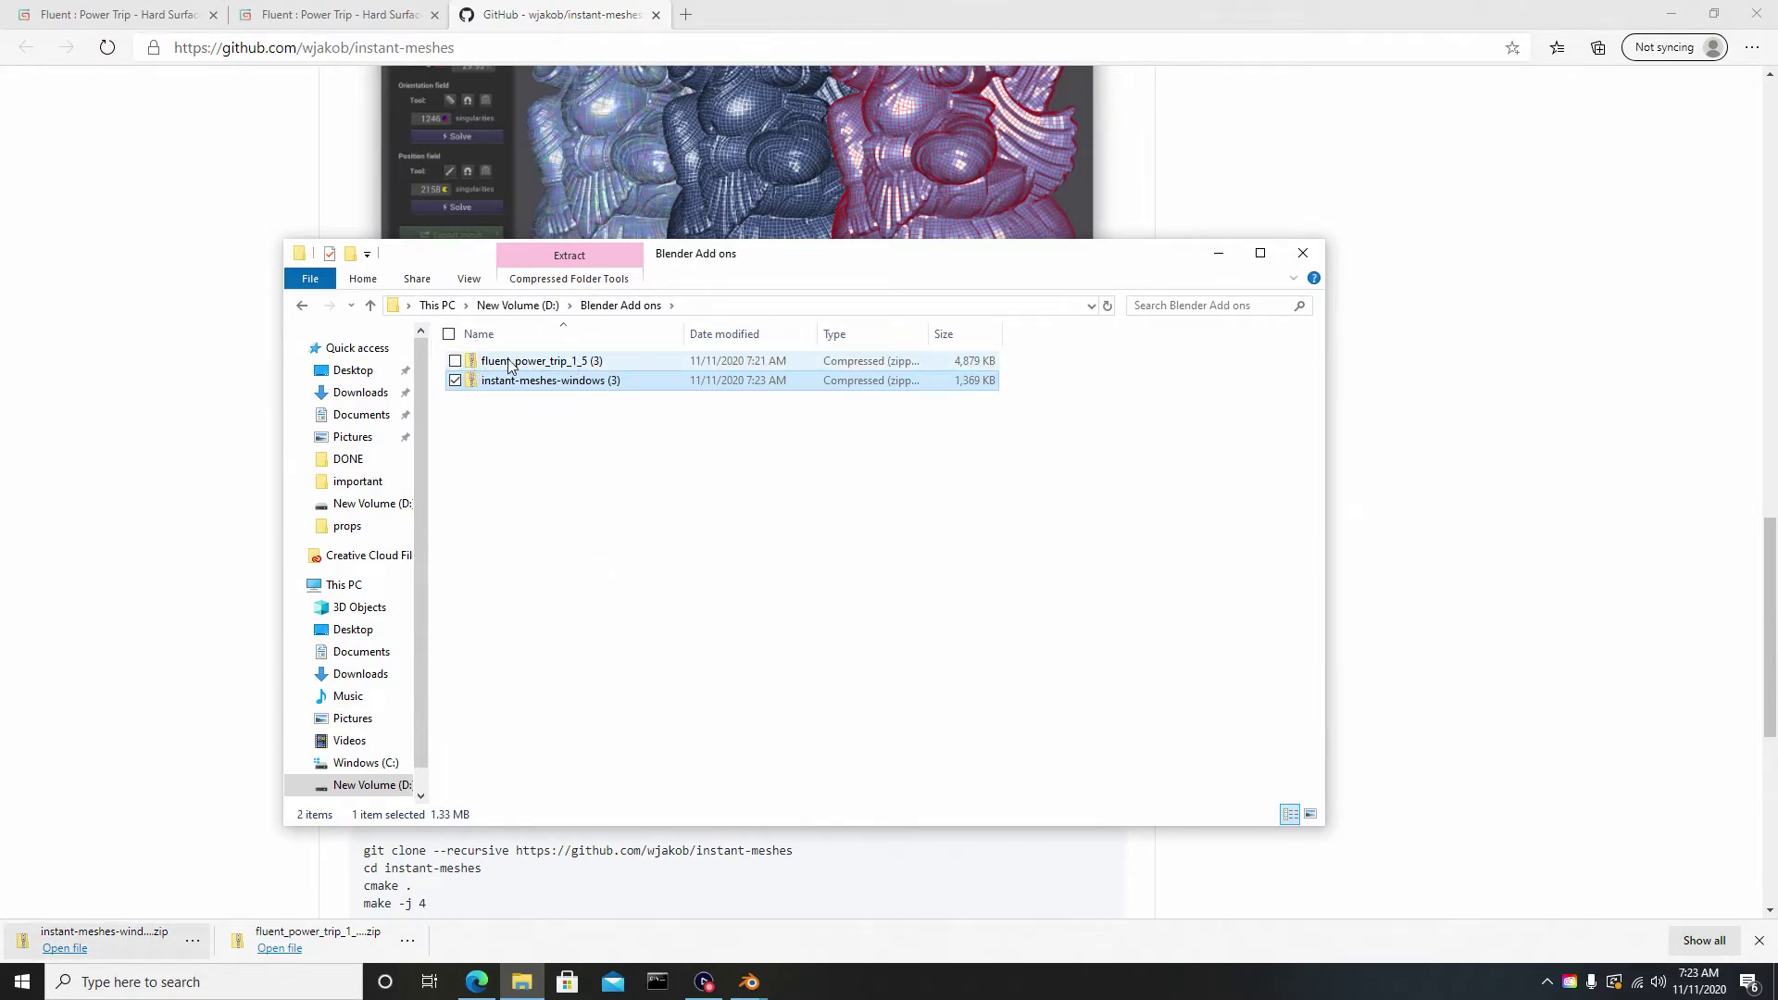
Step: Clear the file selection in the Blender Add ons folder and switch back to Blender
click(522, 418)
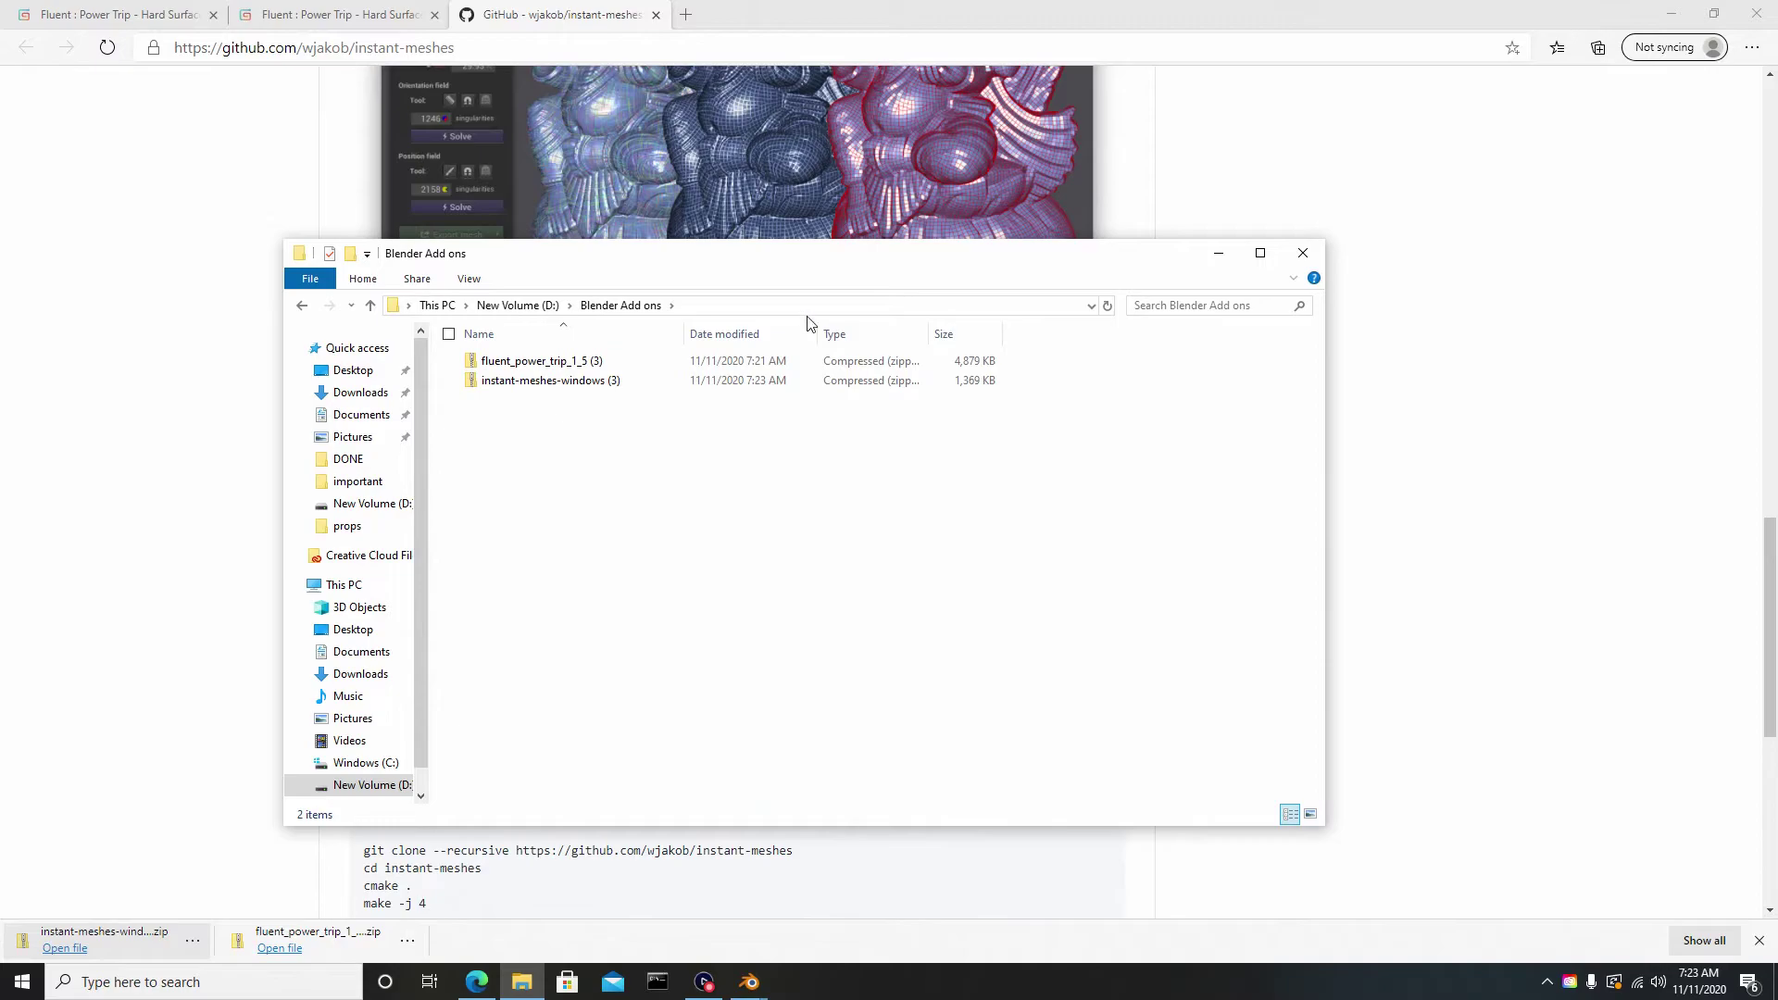
mouse_move(754, 988)
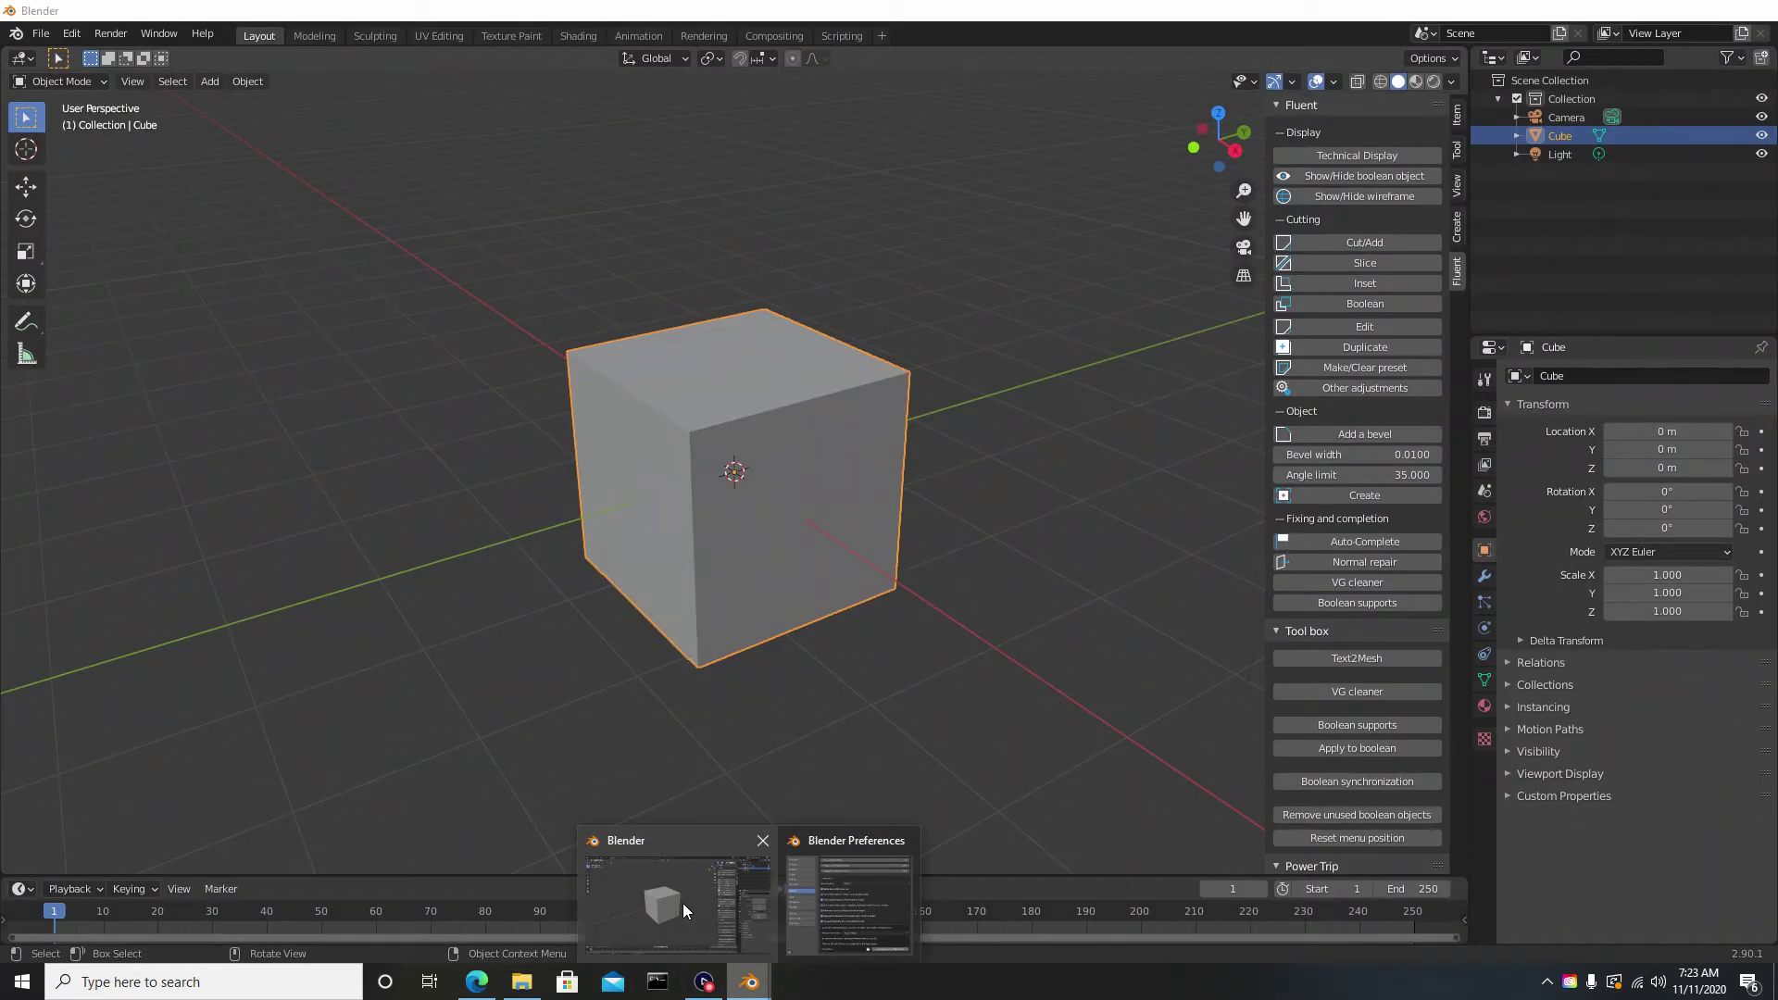
click(682, 902)
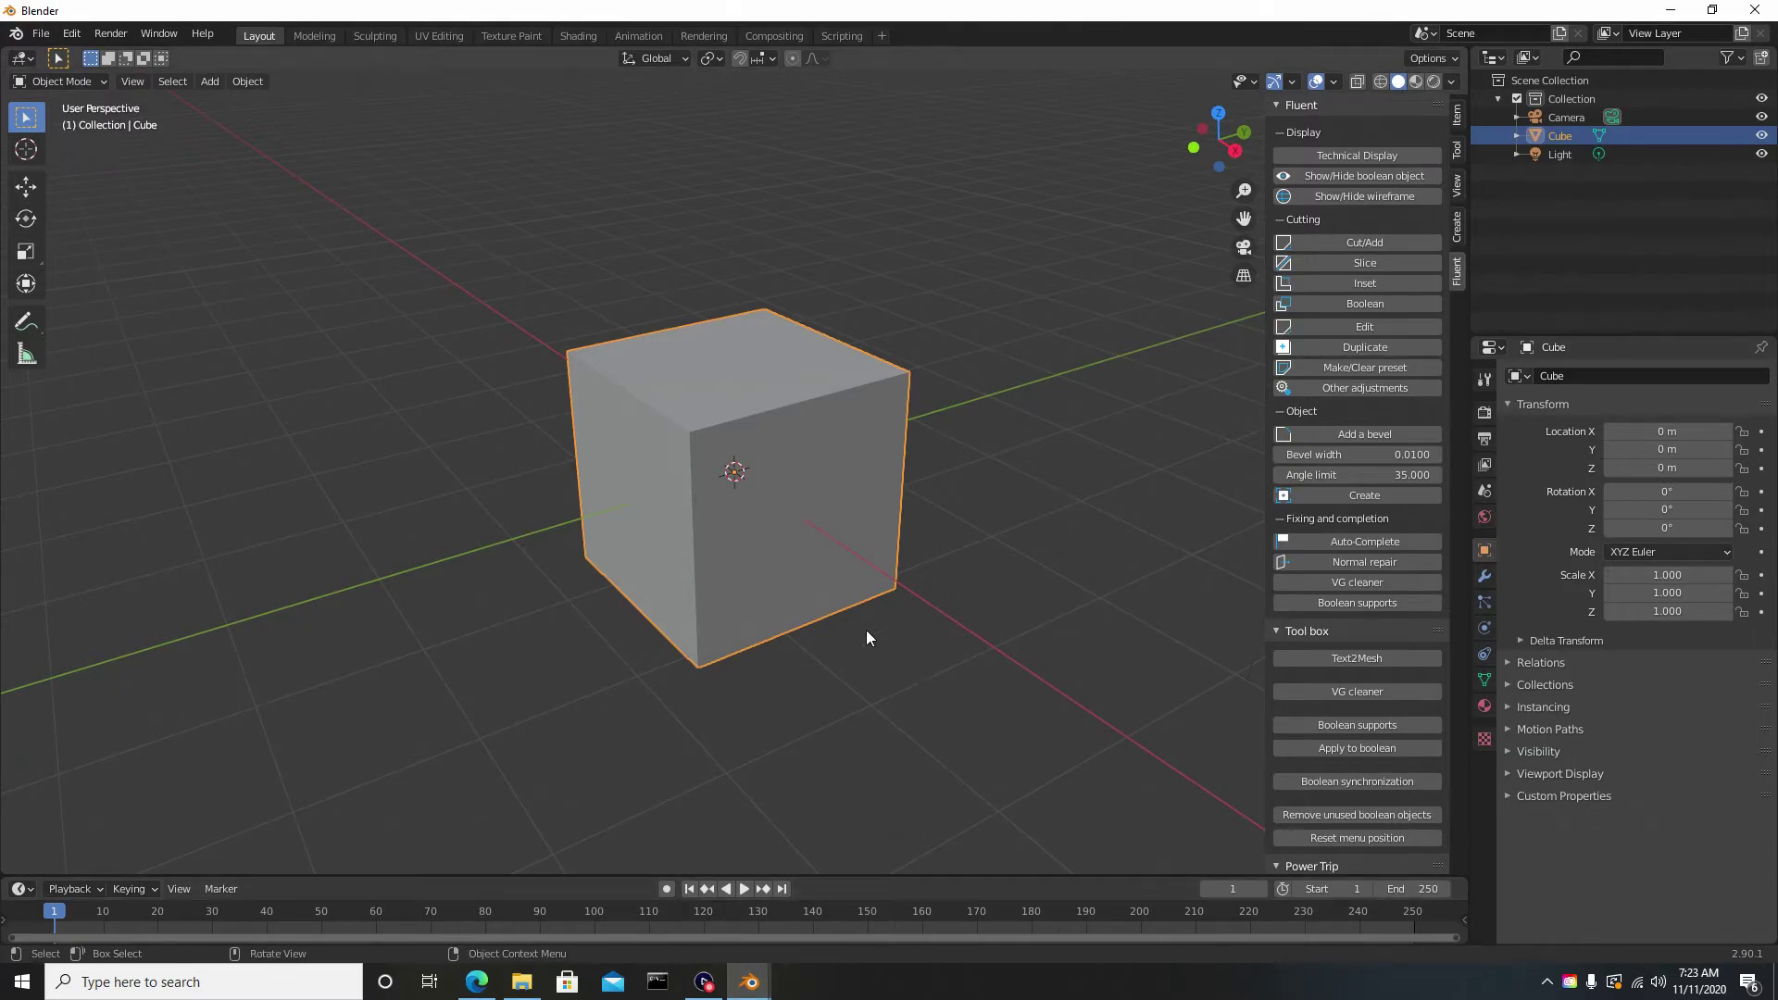
Step: Point Fluent's Instant Mesh path to instant-meshes-windows (3).zip in D:\Blender Add ons
mouse_move(750, 984)
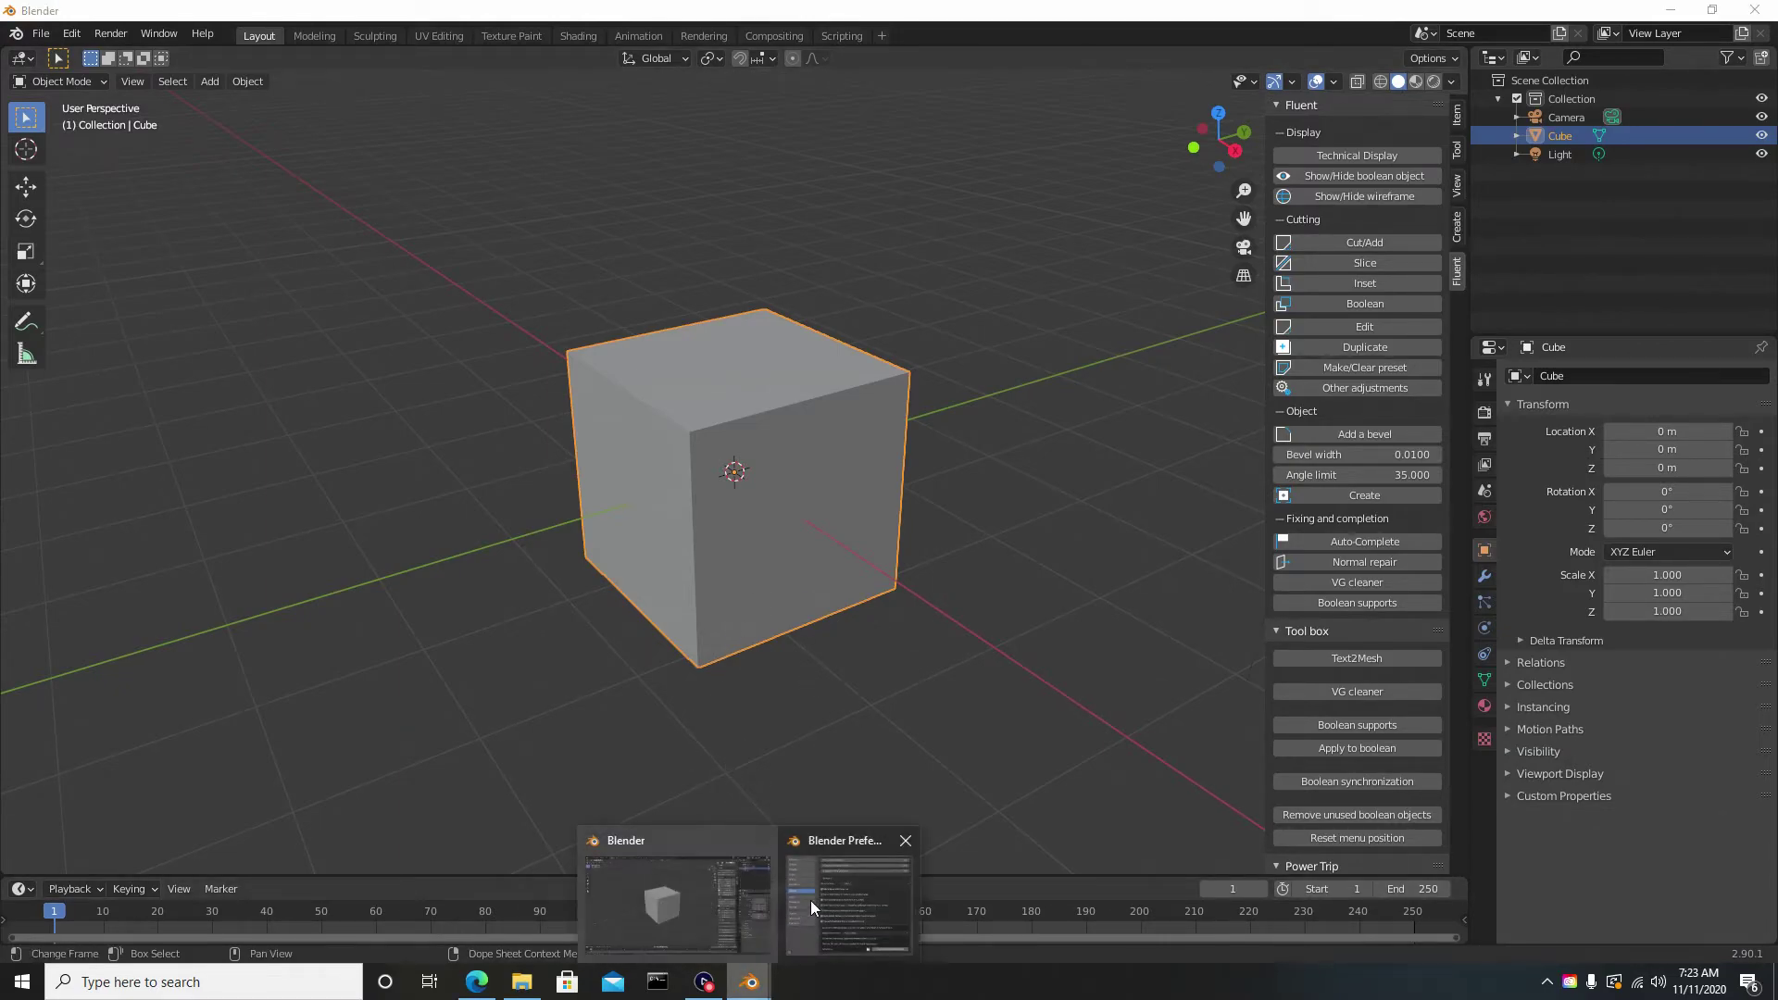
click(809, 900)
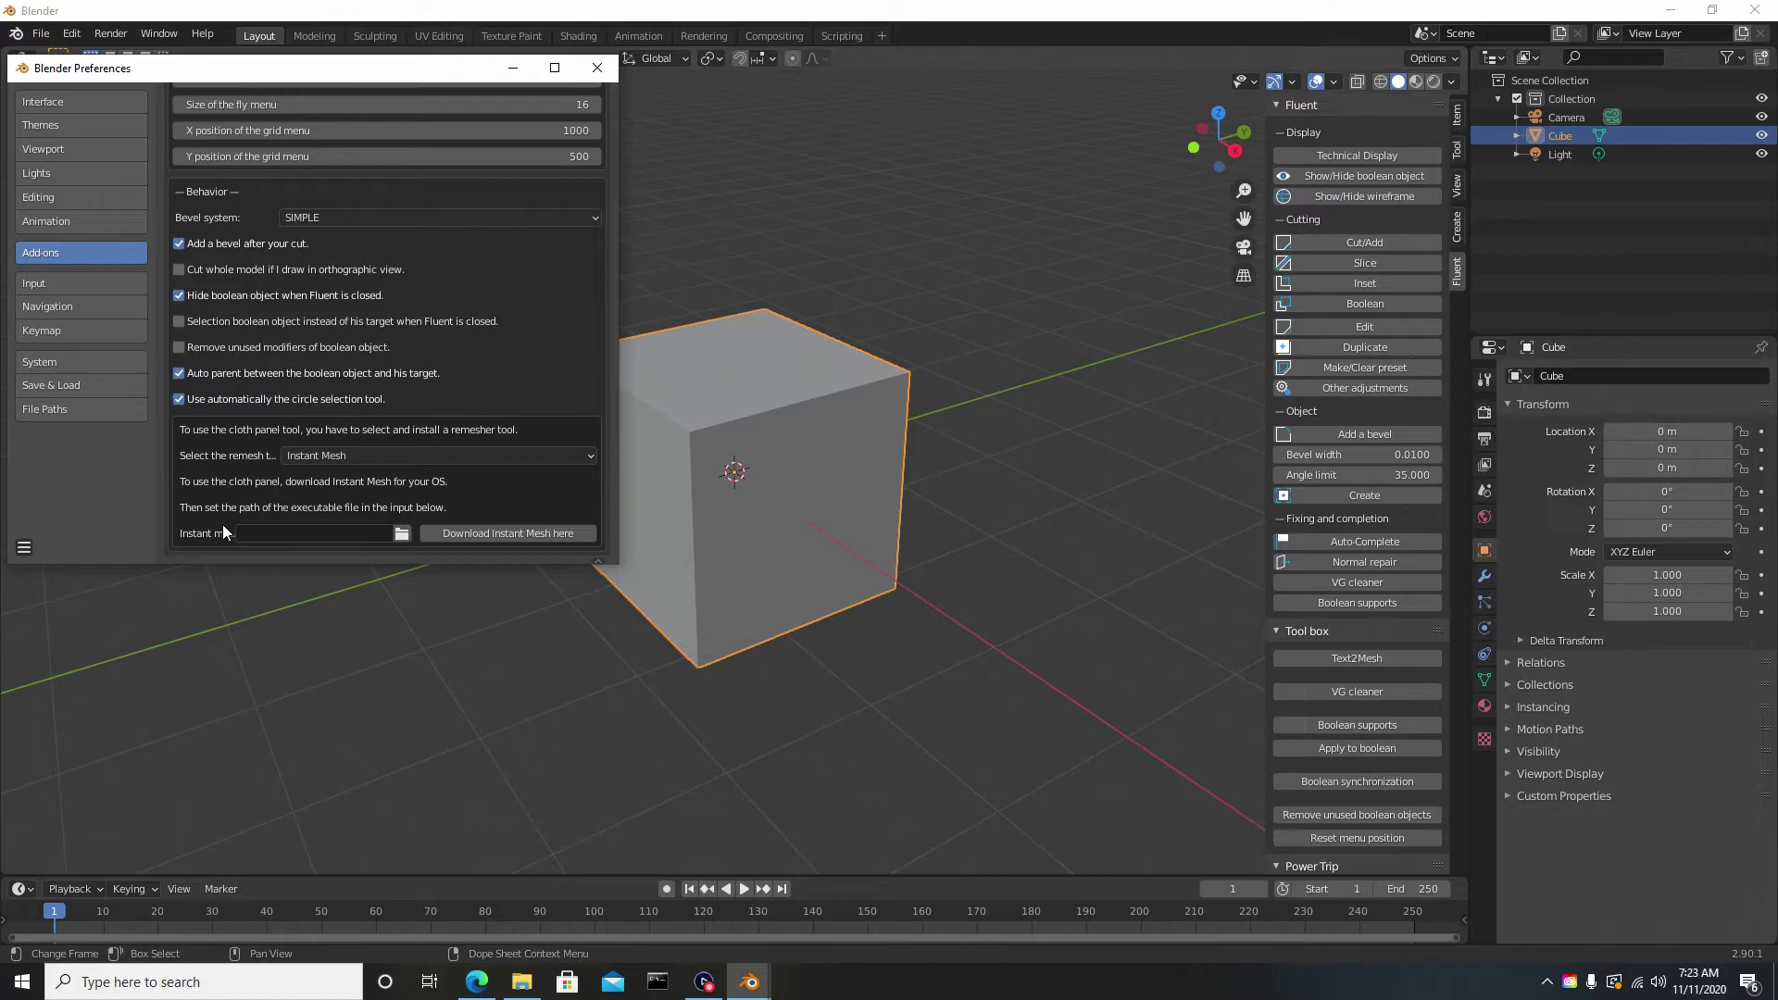
click(402, 533)
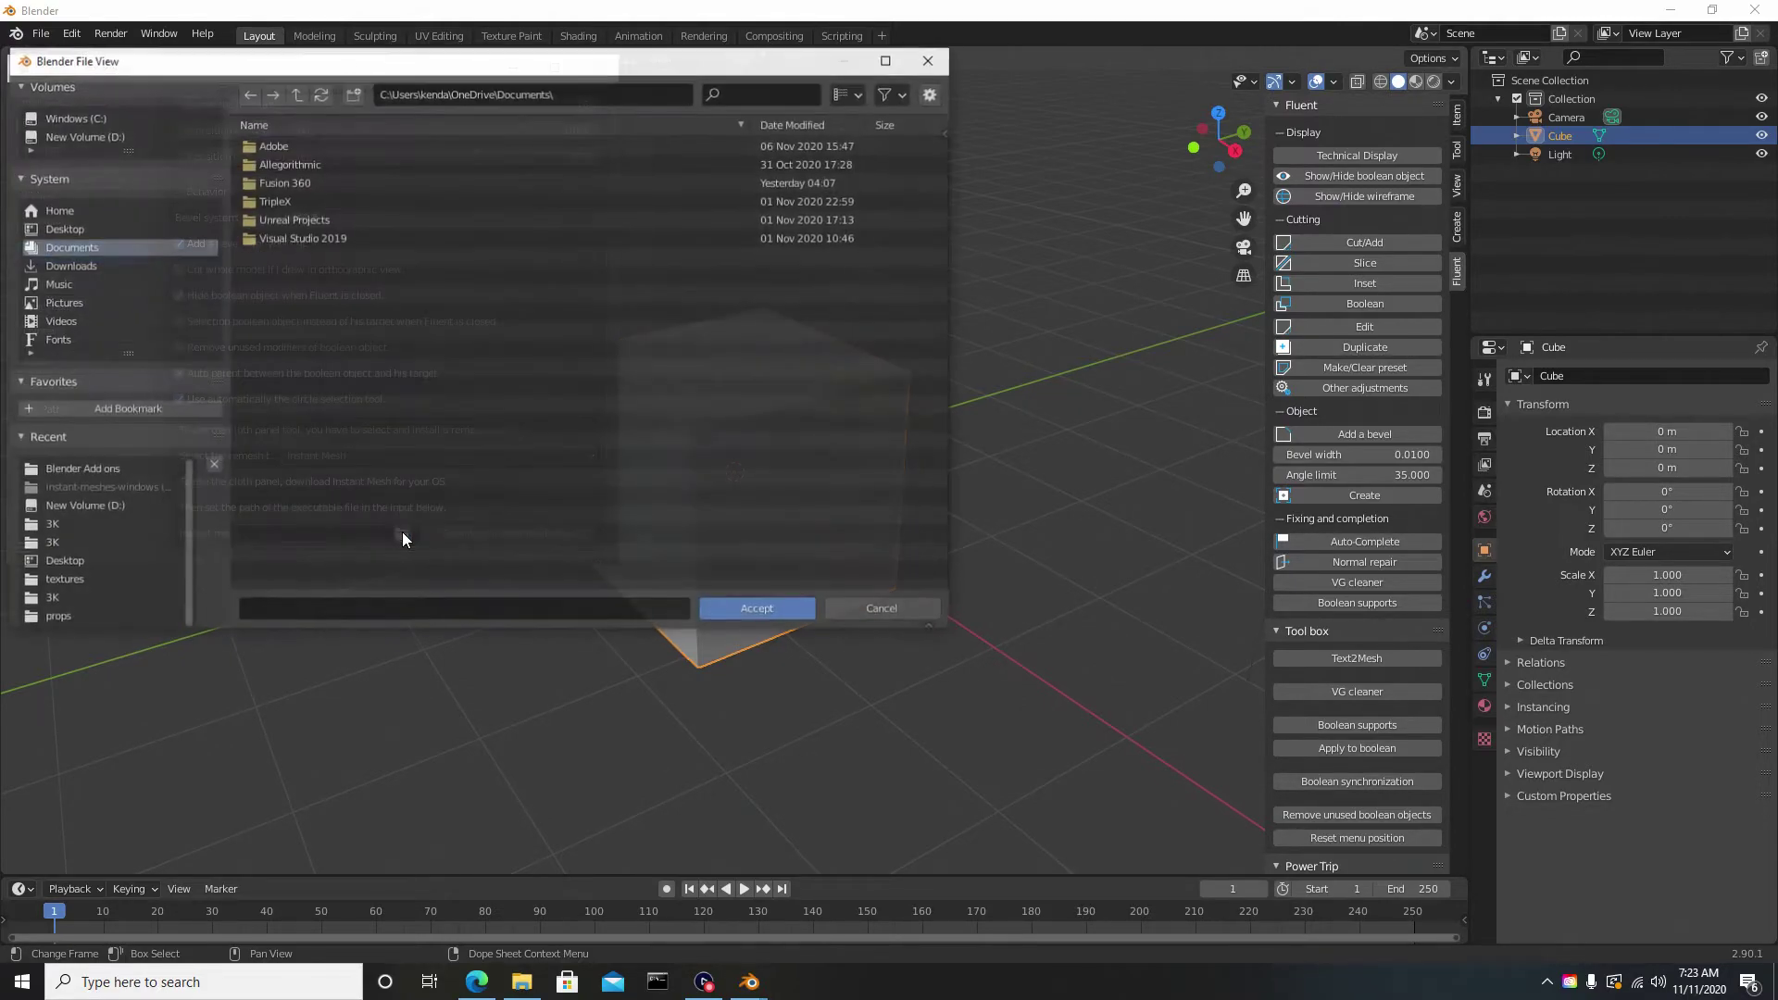
click(81, 136)
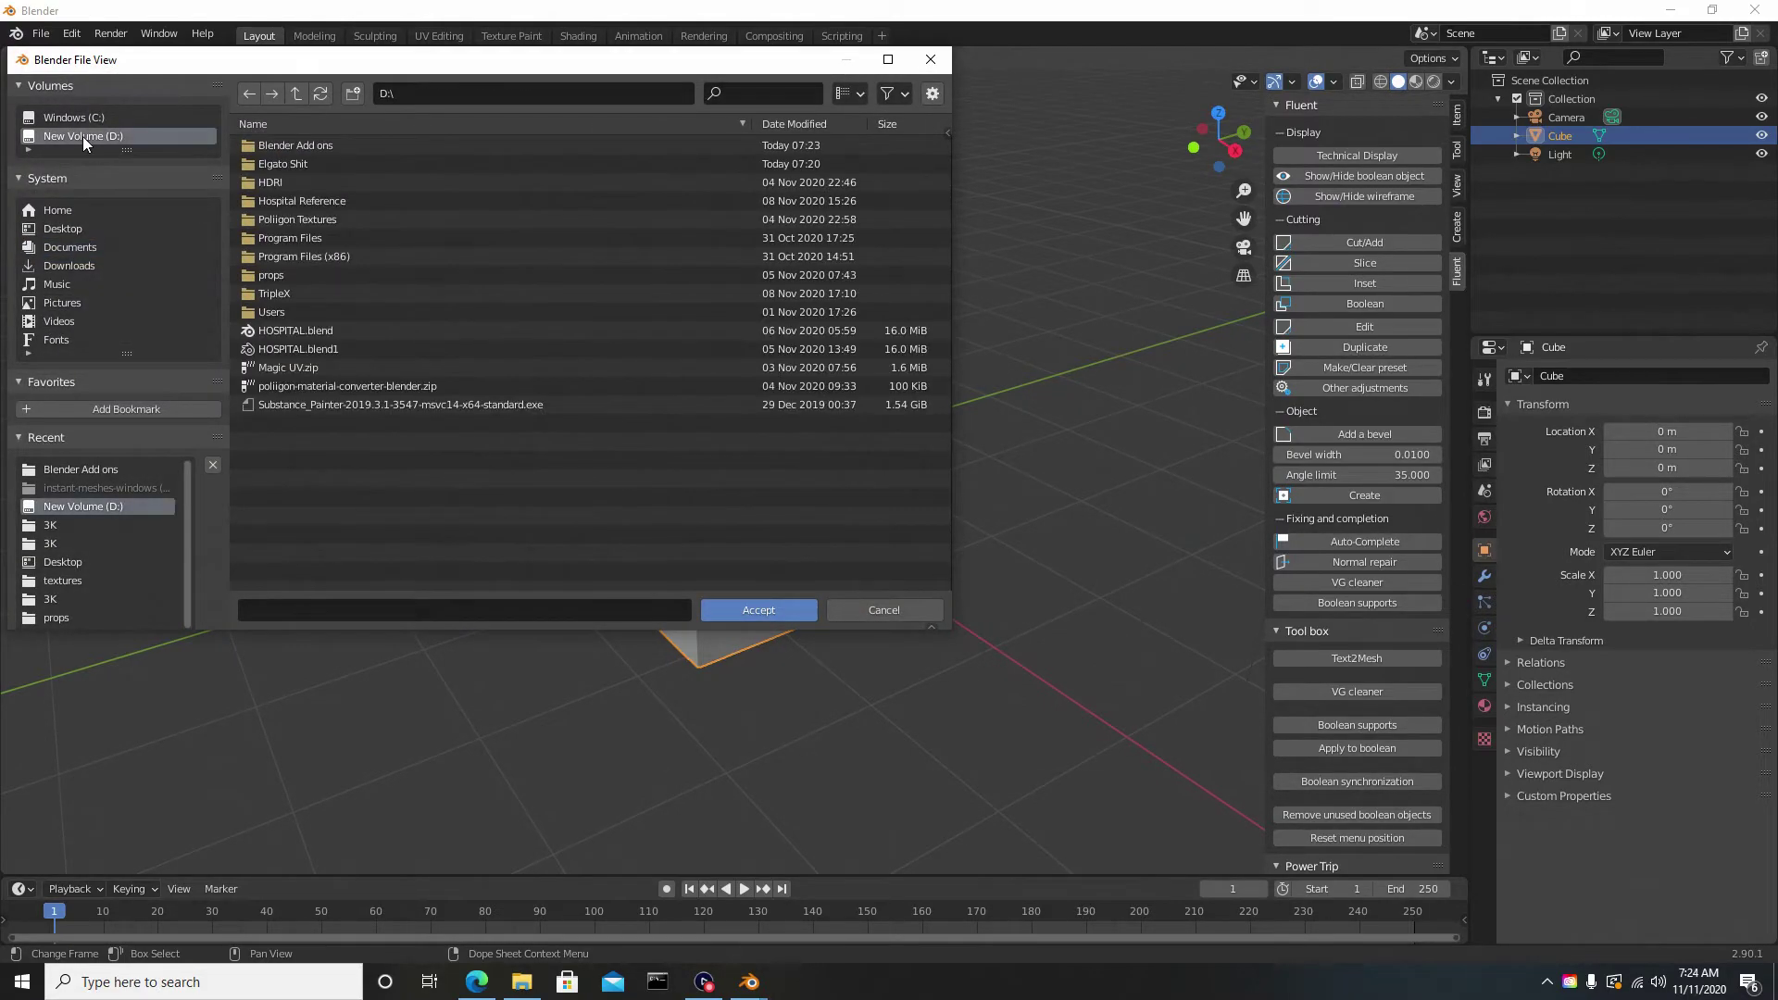
click(302, 146)
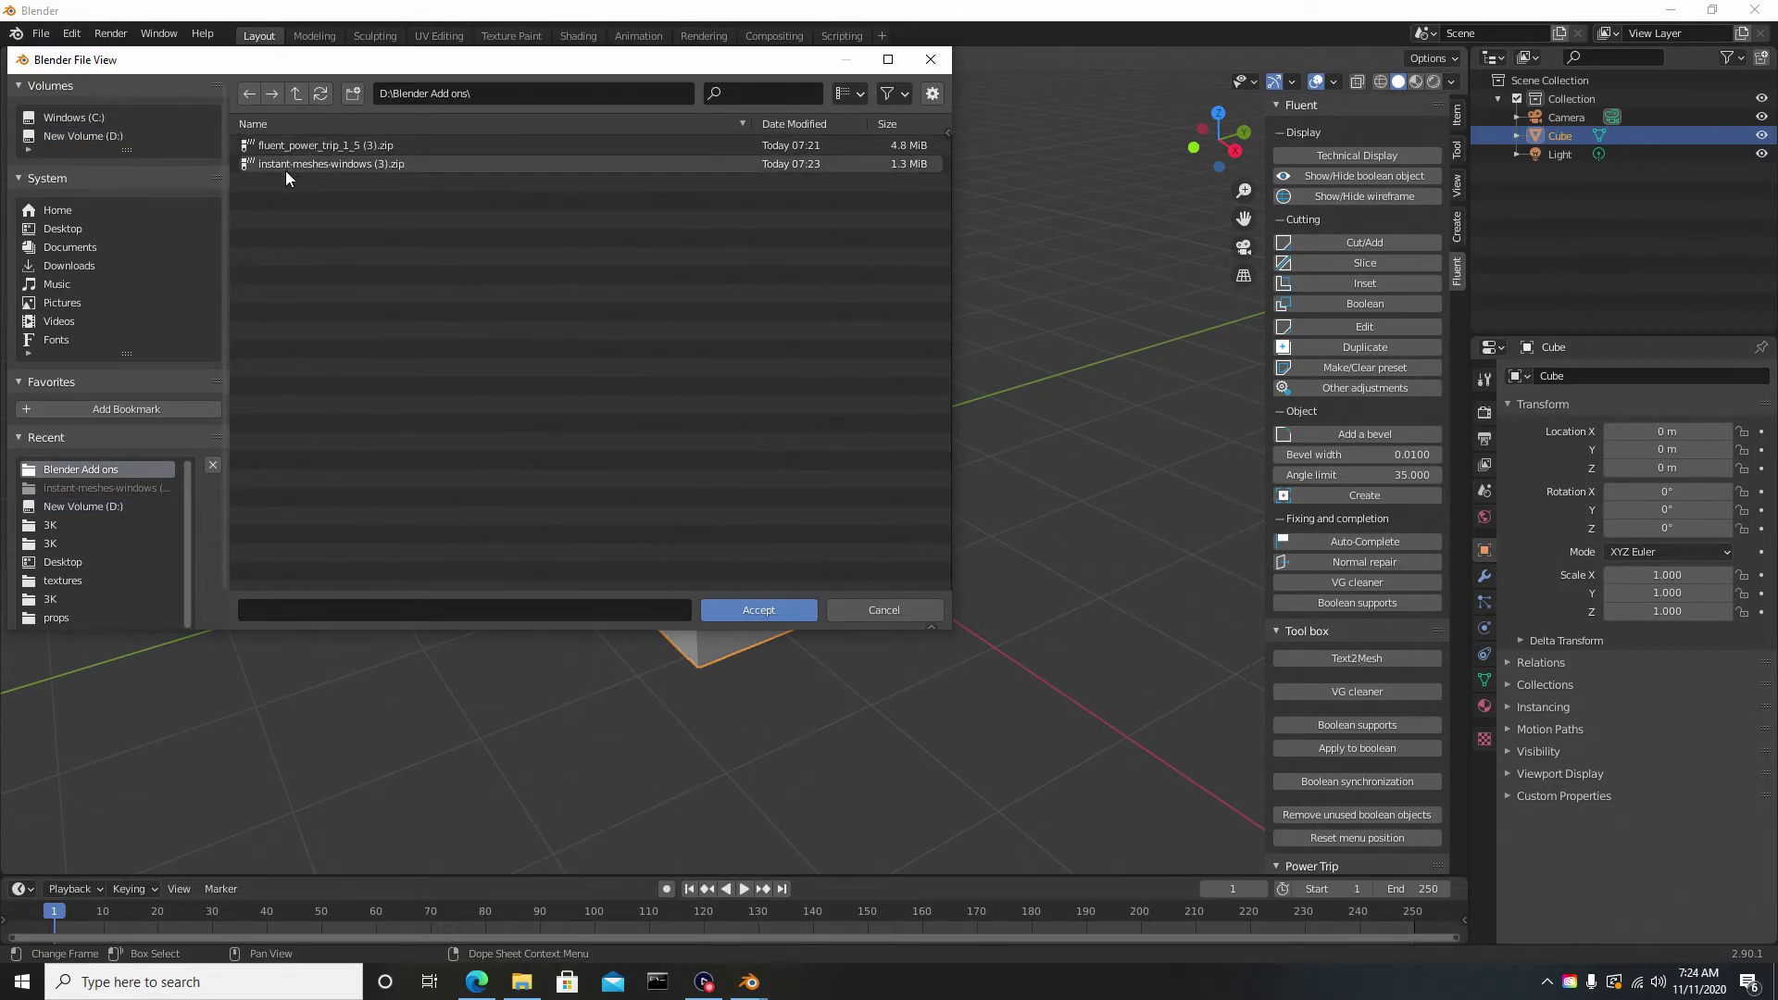
click(357, 164)
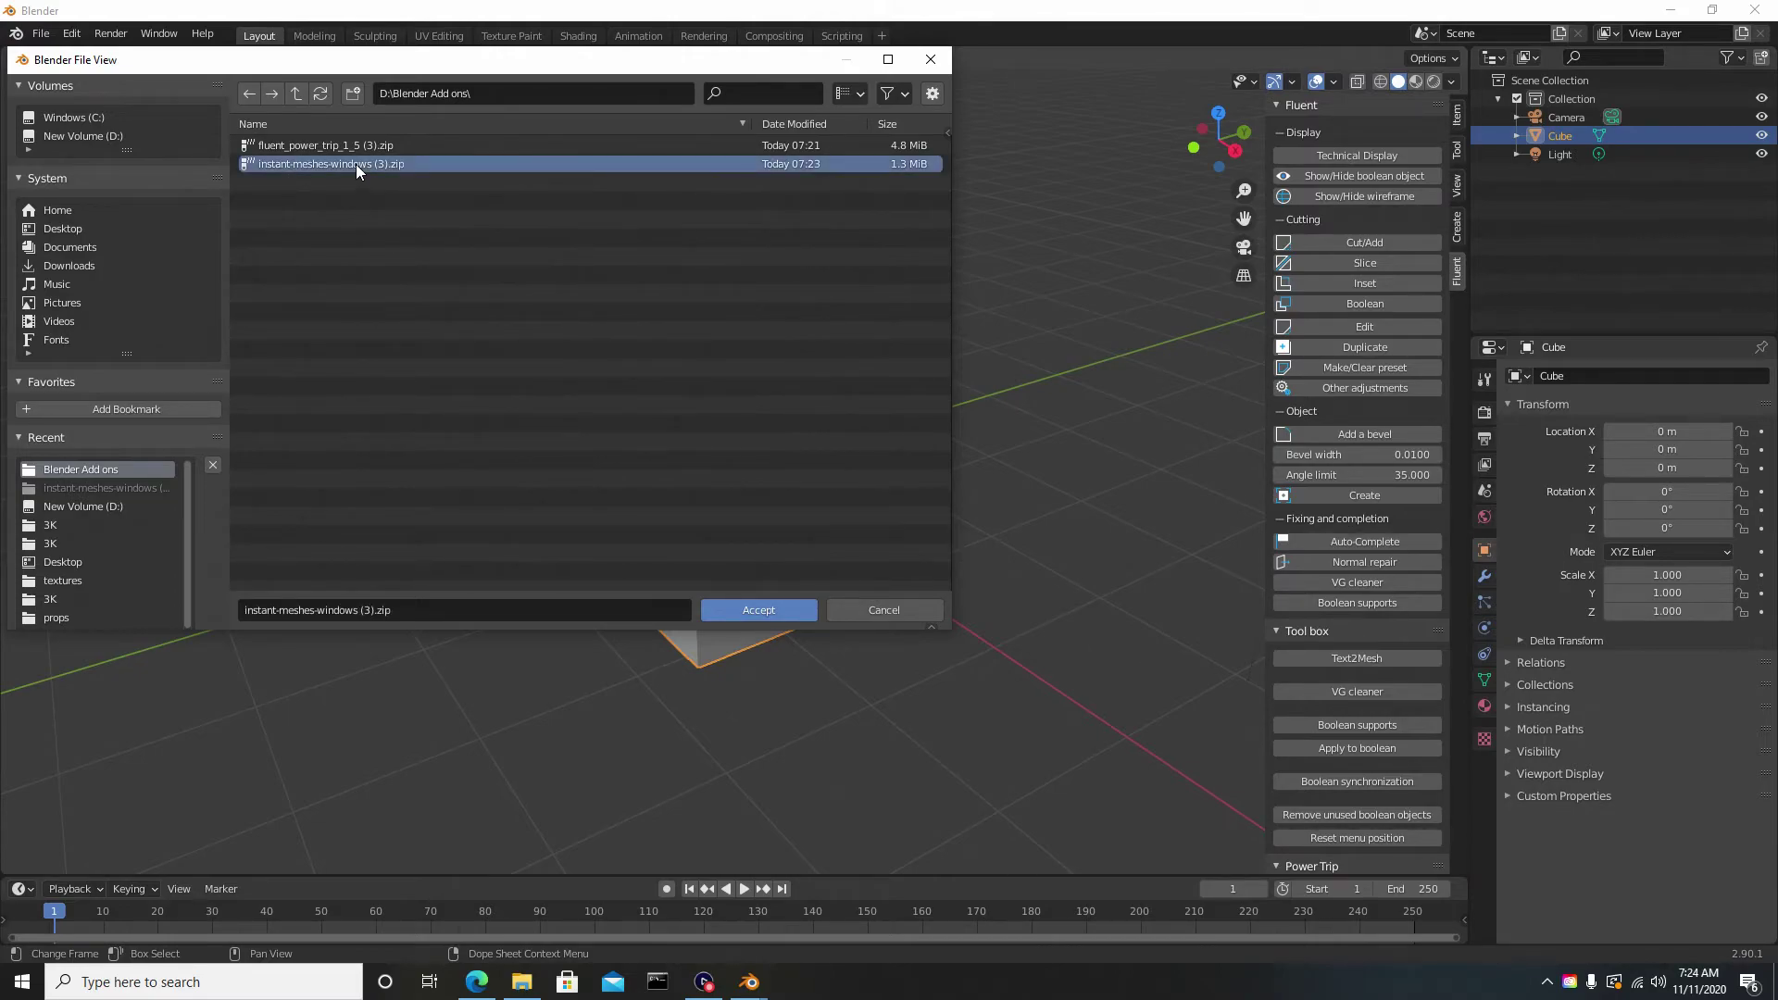
click(759, 611)
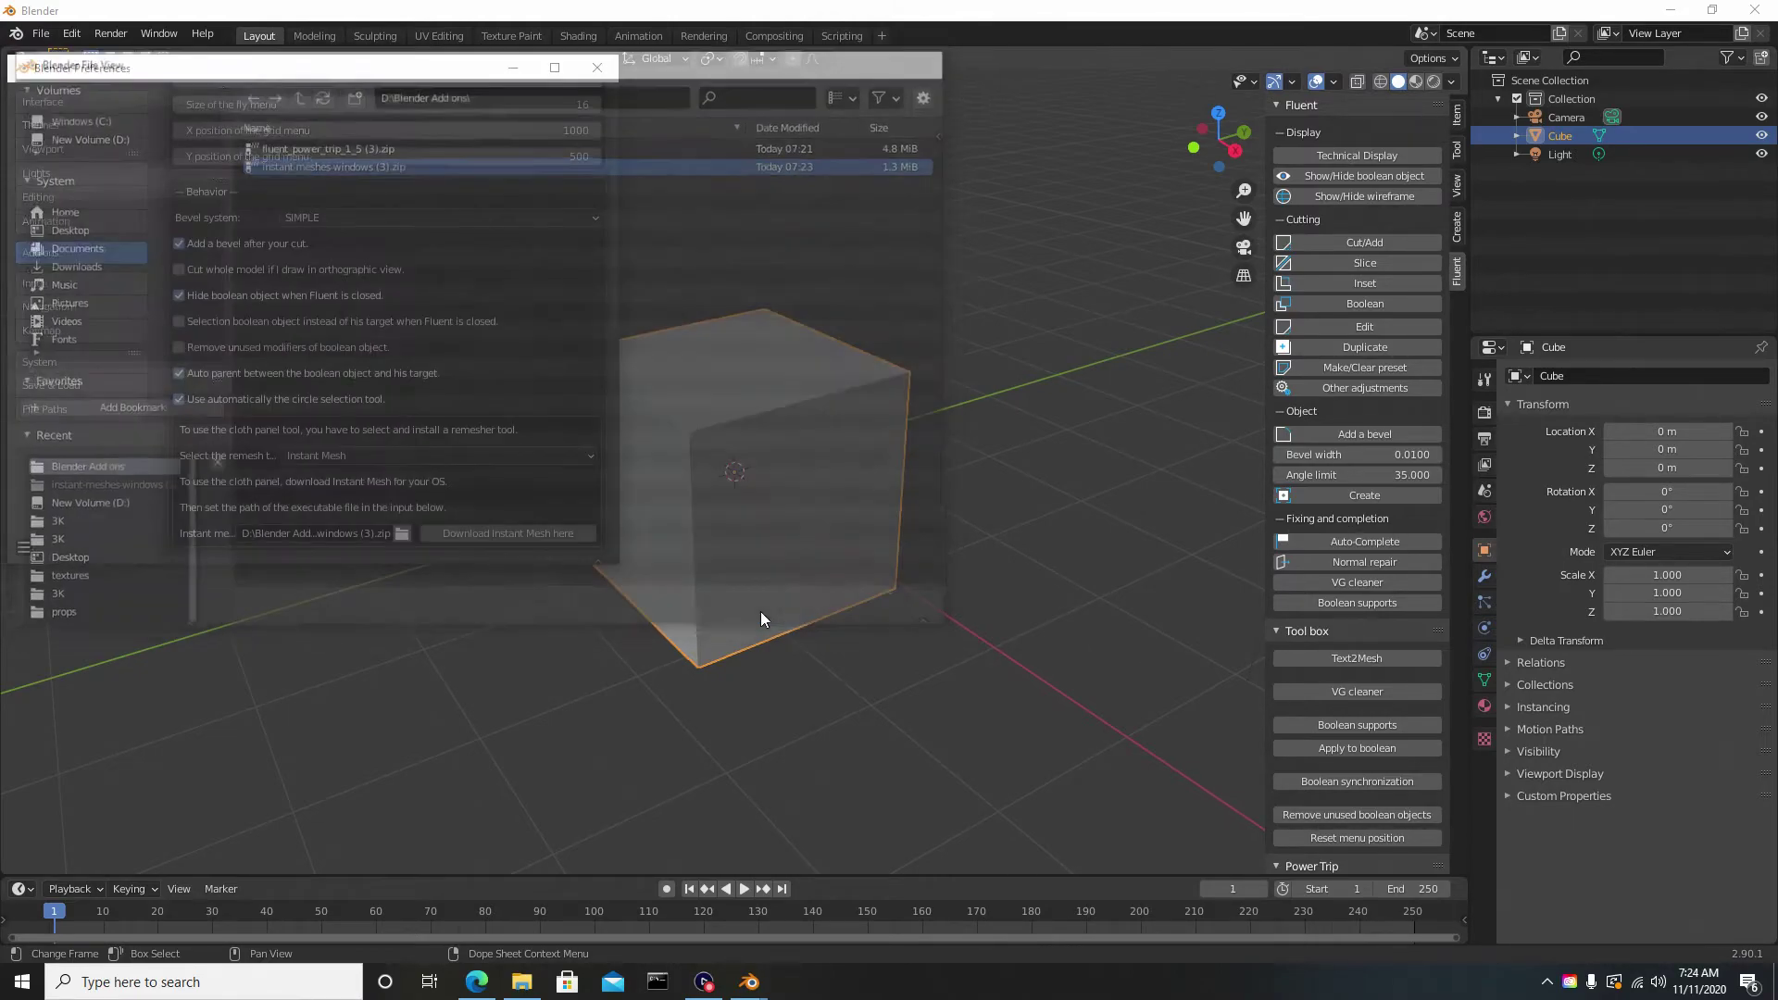
Step: Close preferences and try placing a Fluent cloth panel on the cube's front face
click(597, 68)
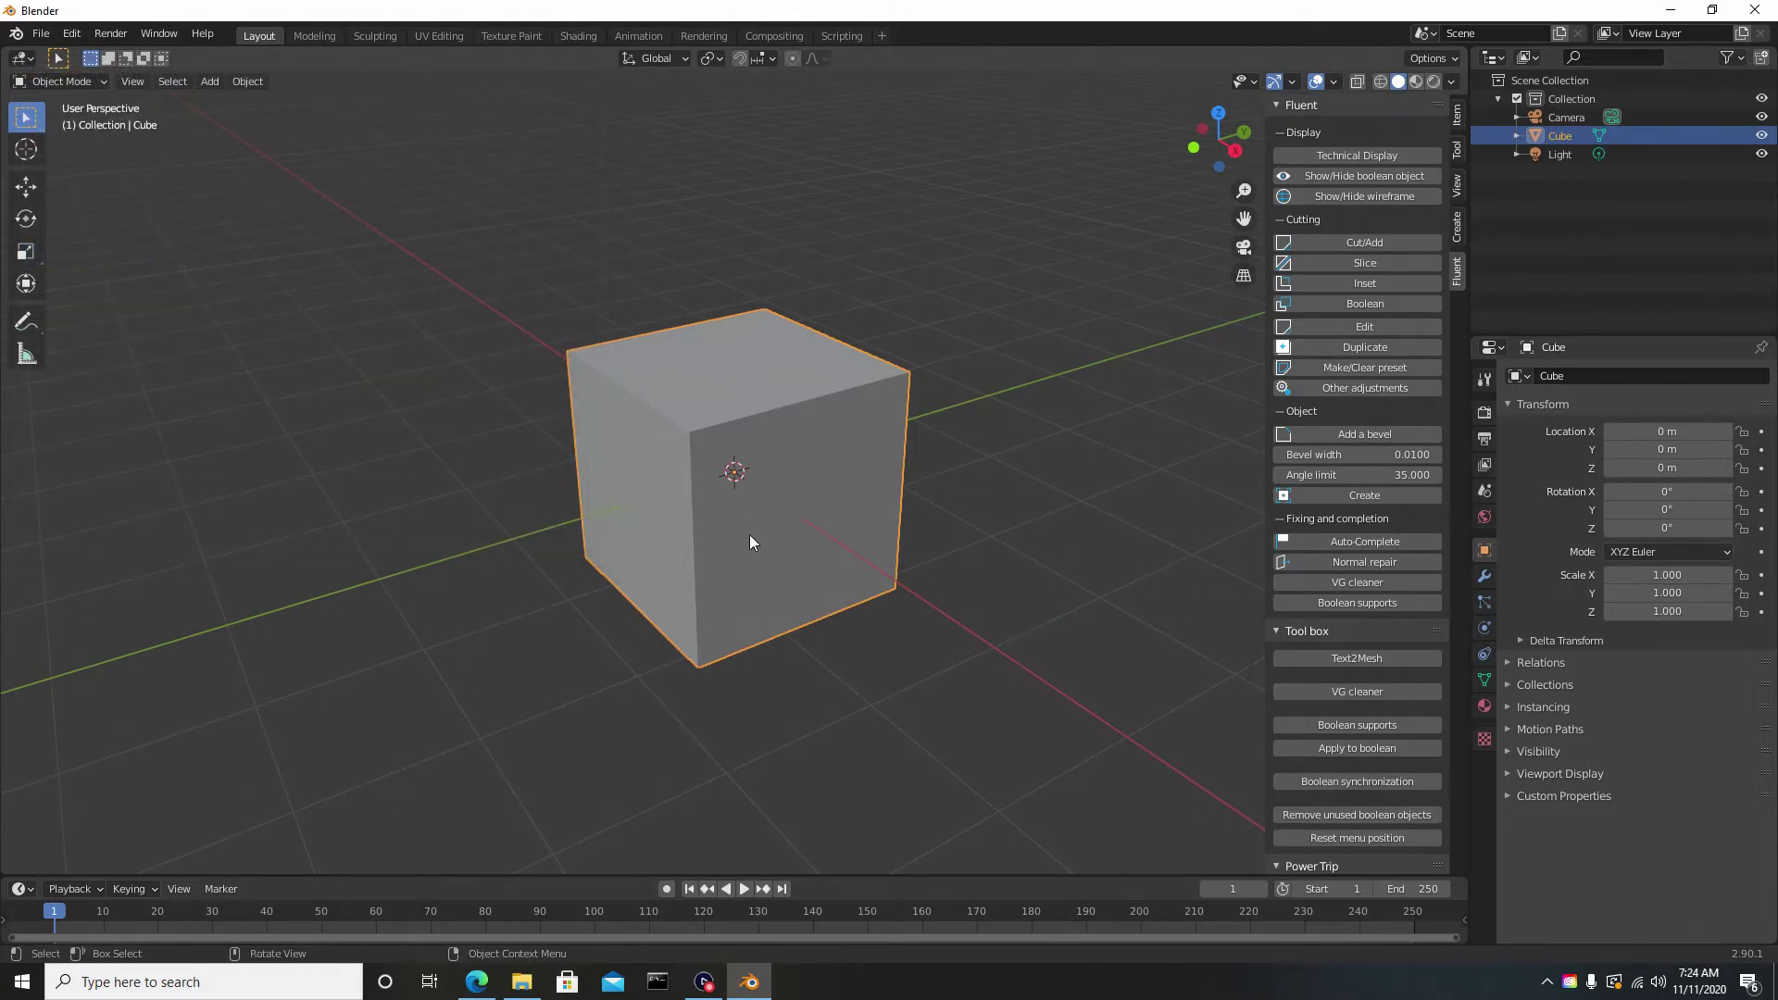
key(f)
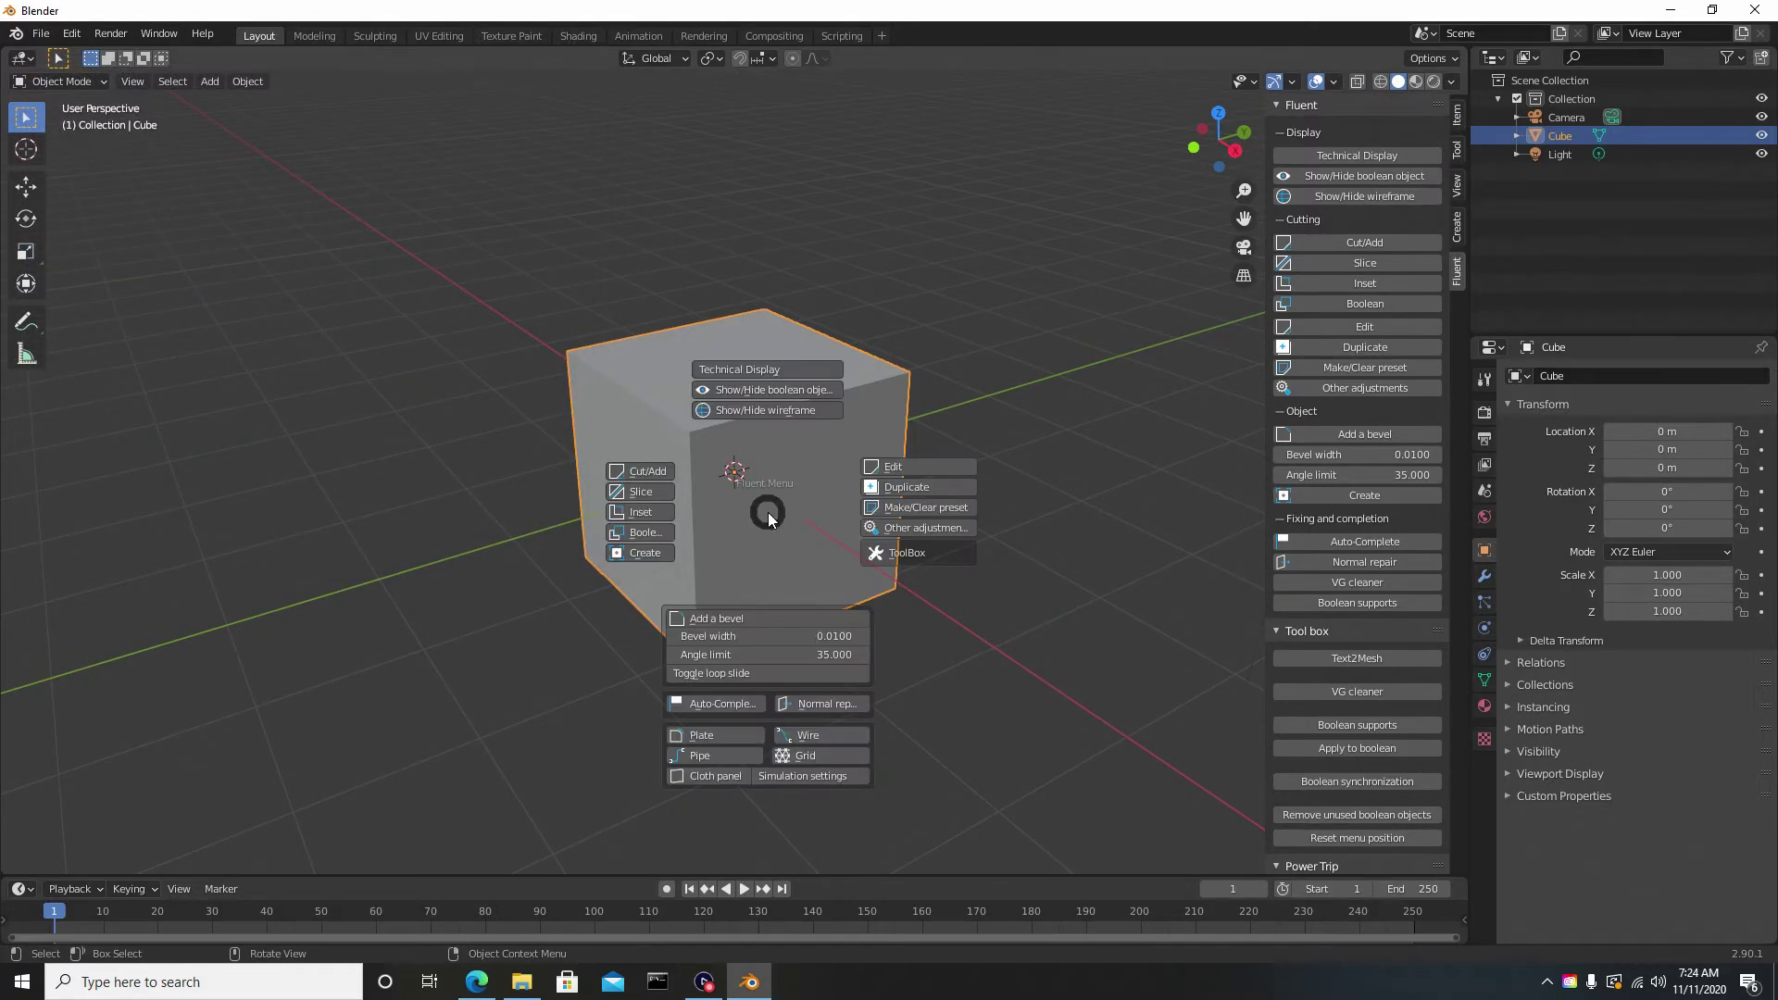
click(709, 778)
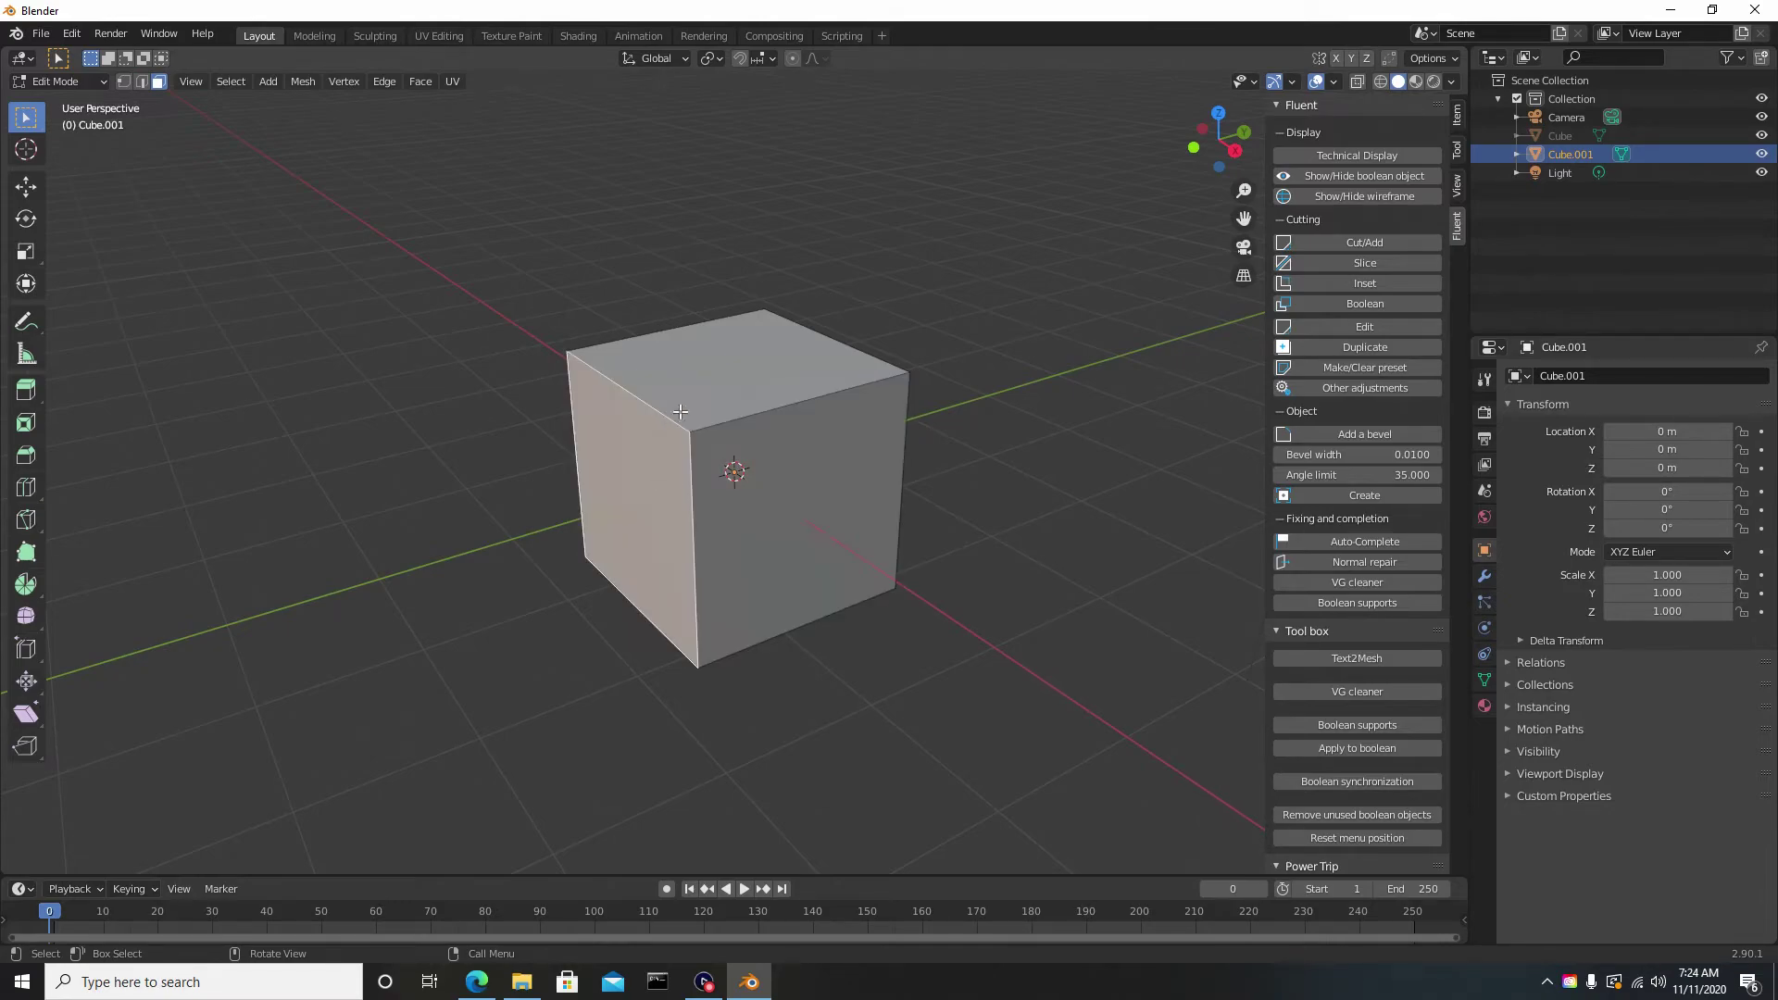
click(793, 491)
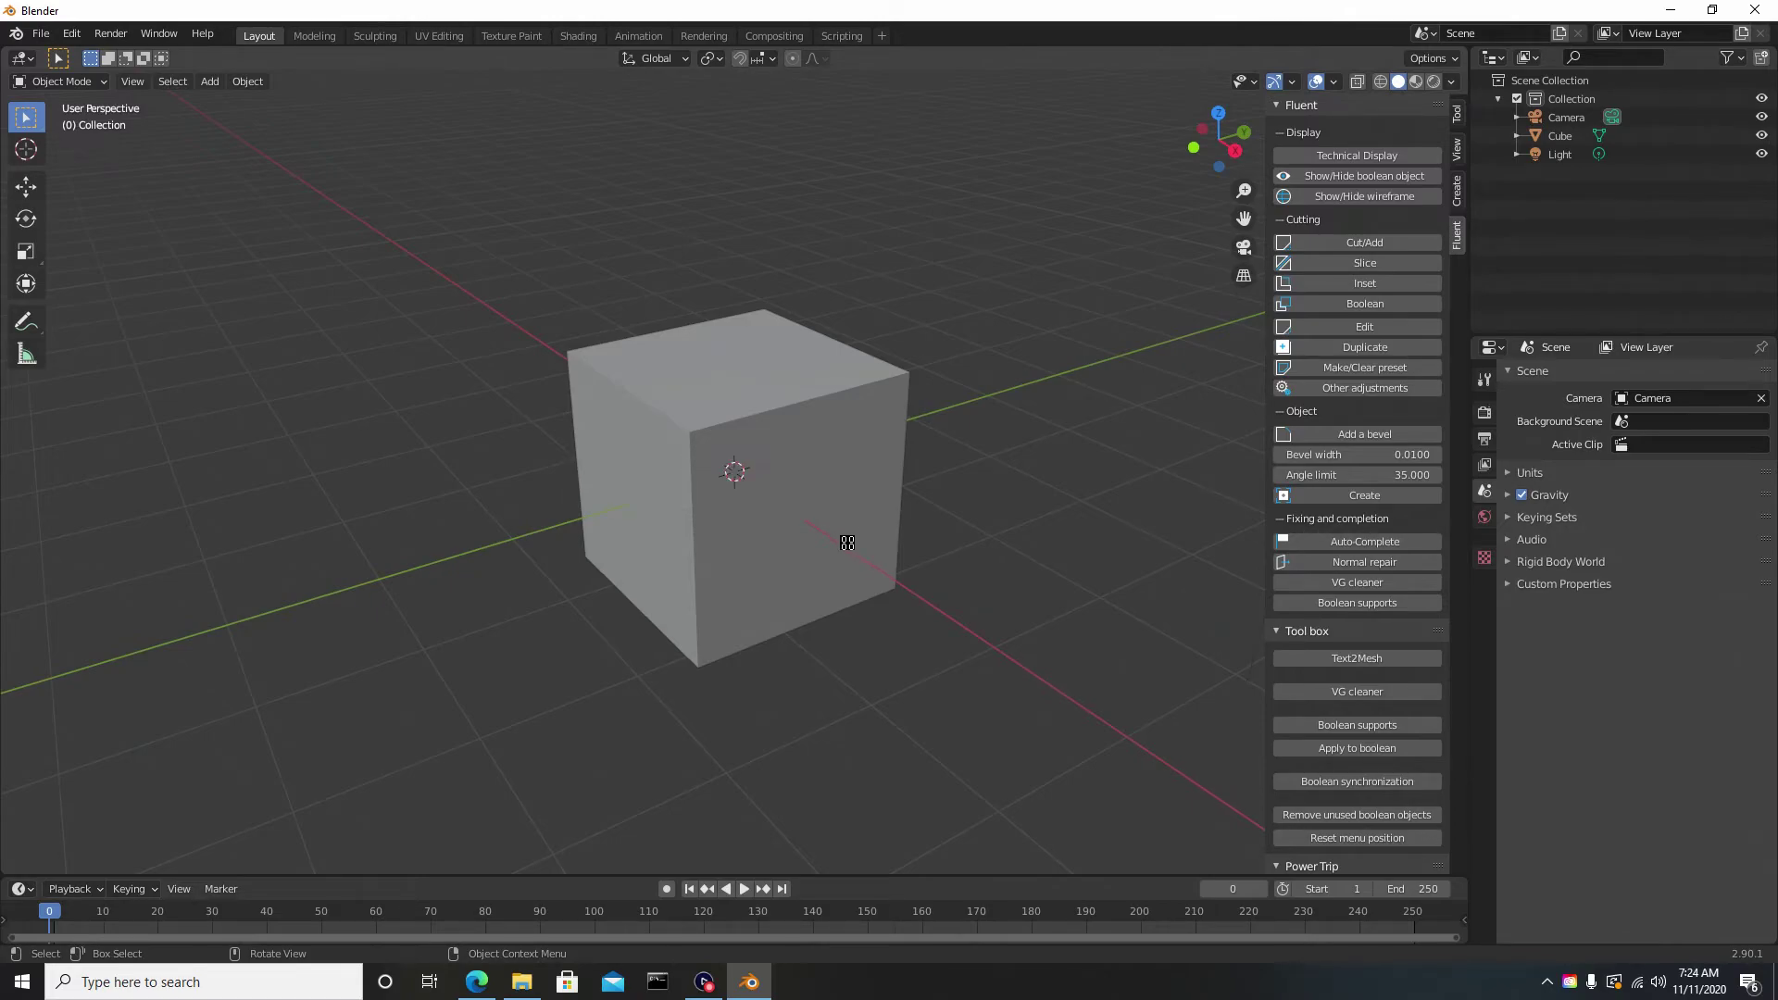
Step: Reopen Fluent's preferences at the Instant Mesh path and open the Blender Add ons folder
middle_drag(676, 378, 683, 378)
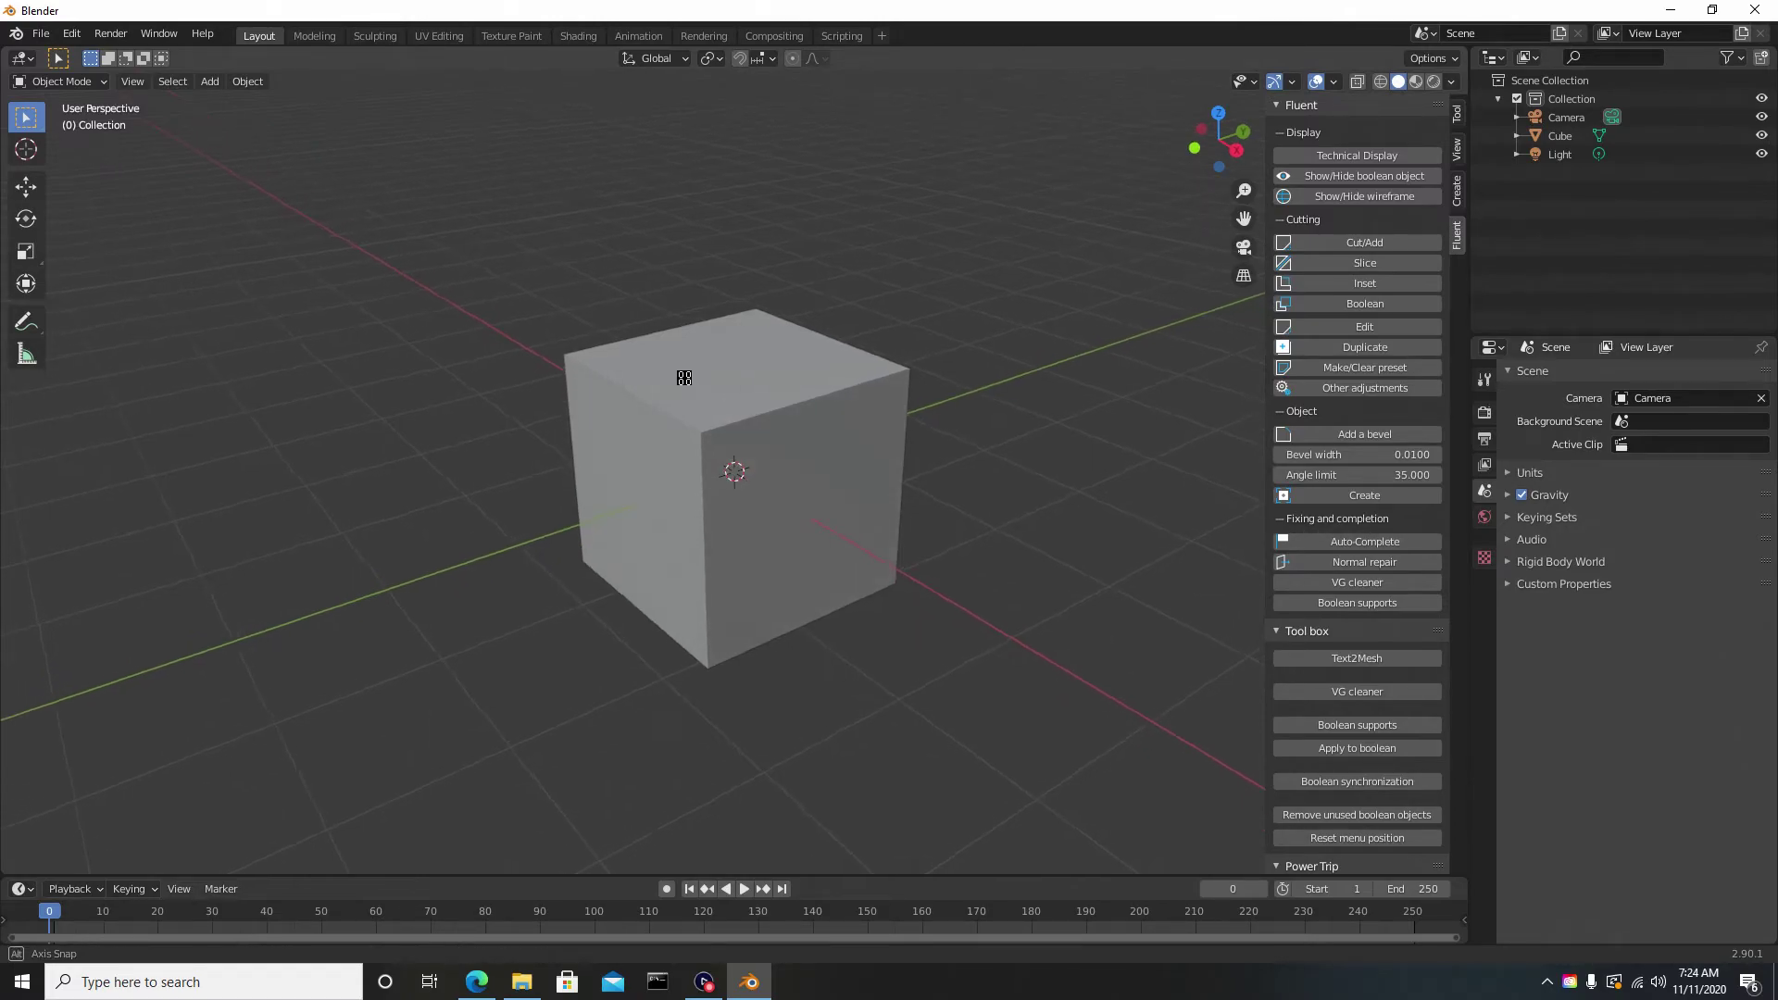
click(73, 41)
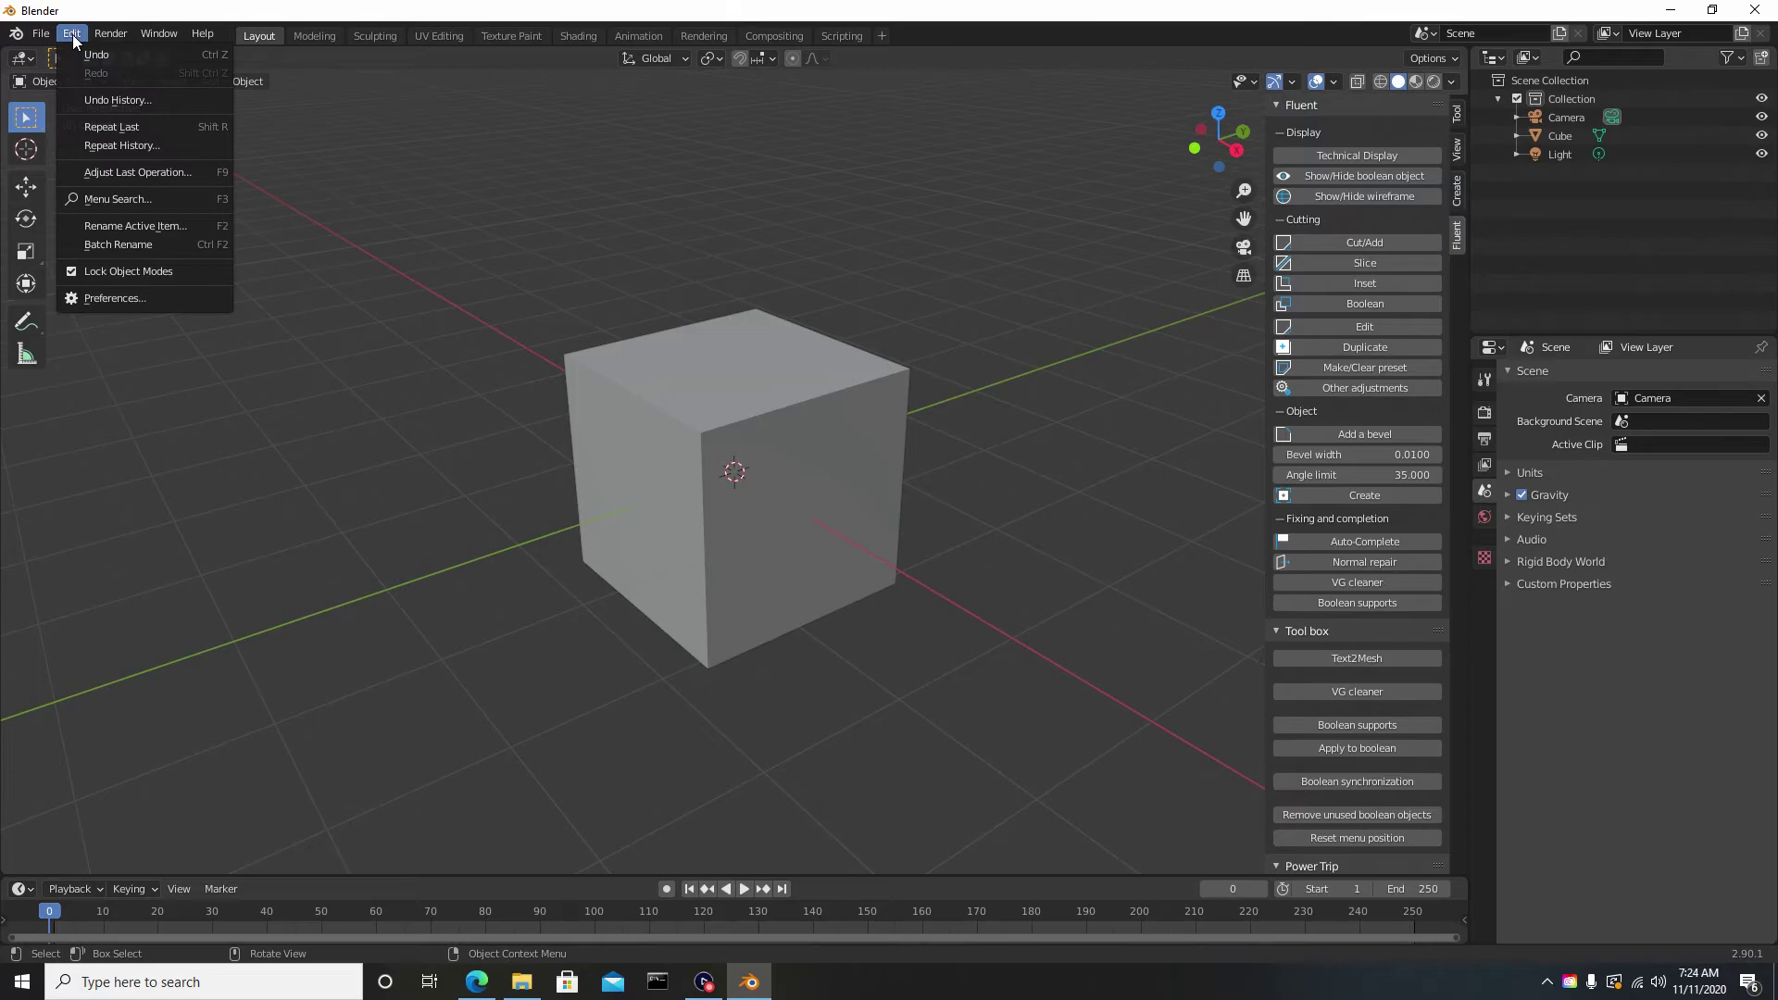
click(137, 301)
scroll(184, 327, down, 15)
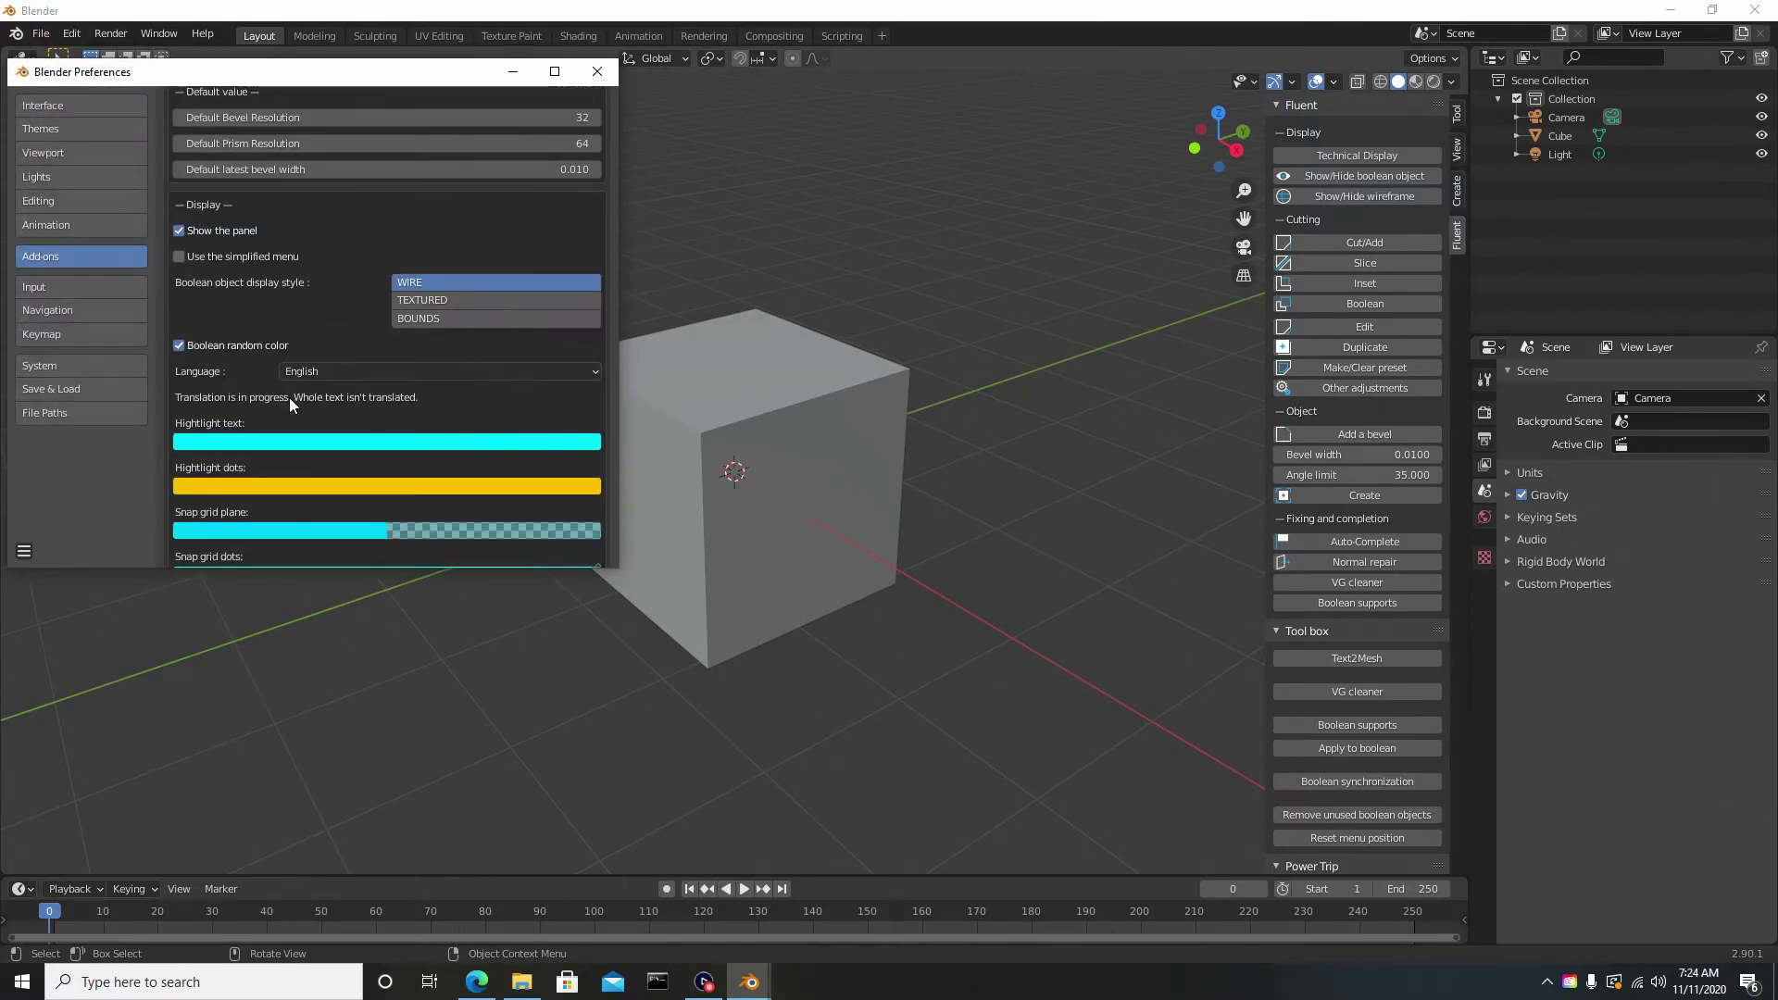
scroll(290, 402, down, 1)
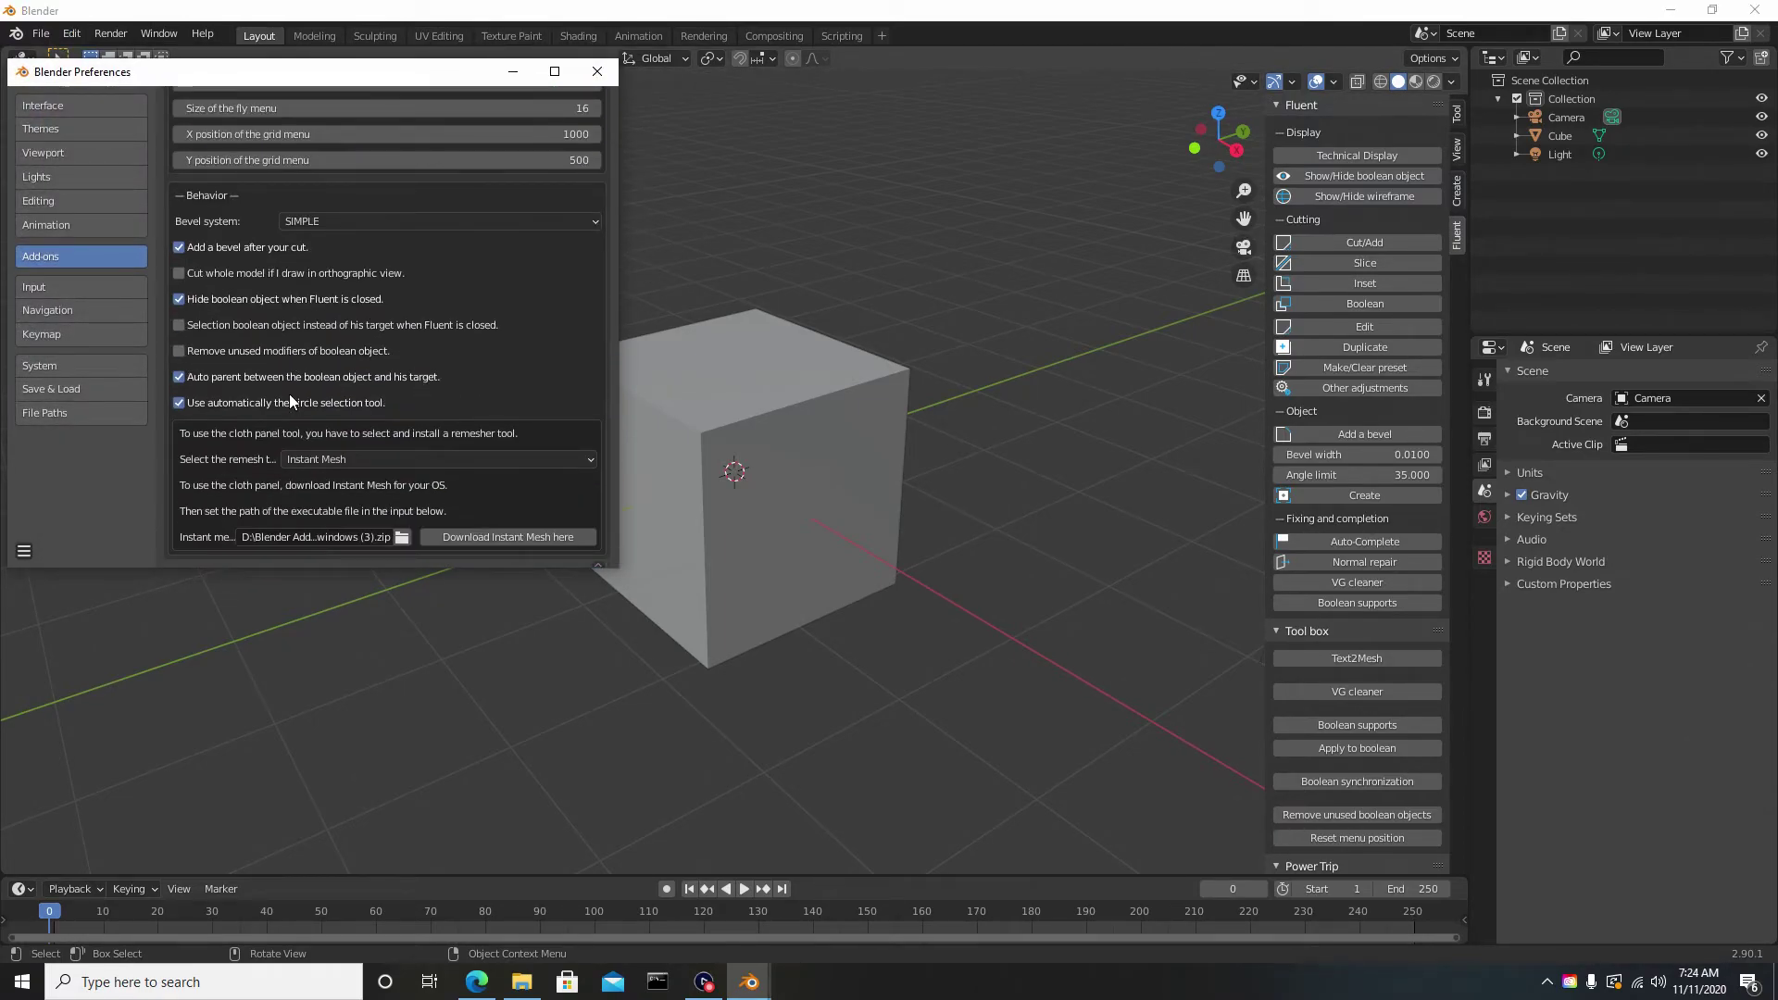
click(522, 982)
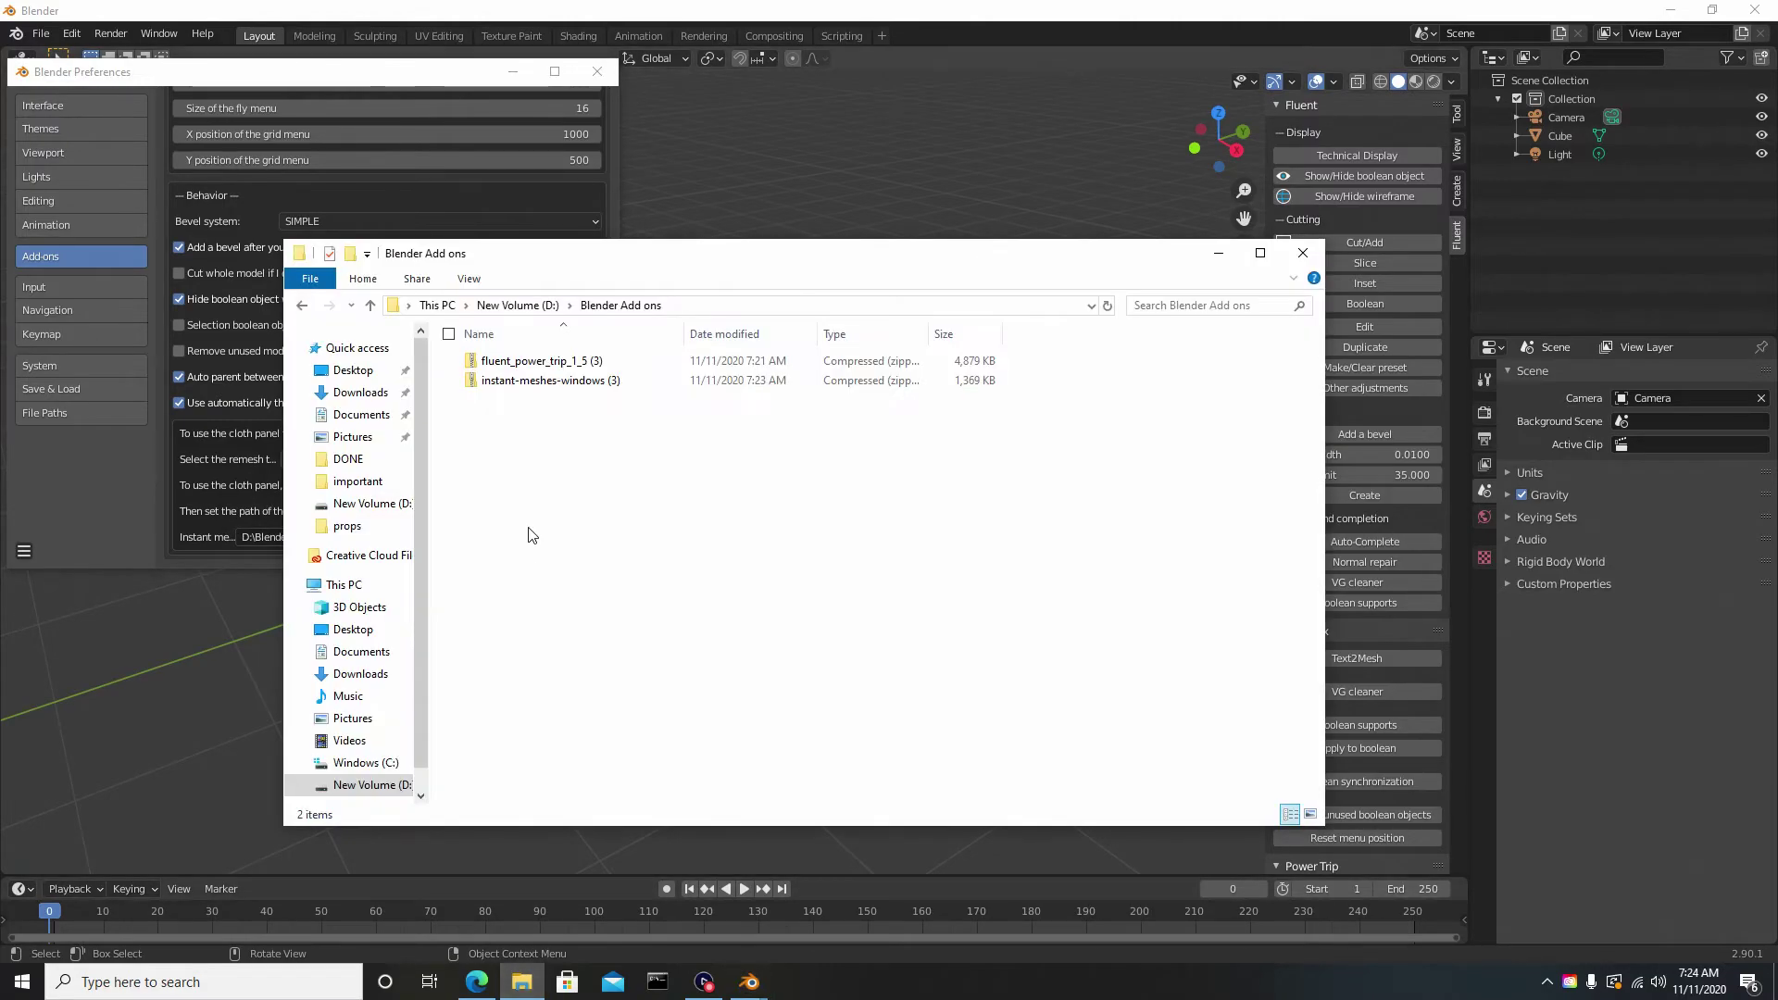
Step: Extract instant-meshes-windows (3).zip into its suggested folder
click(520, 385)
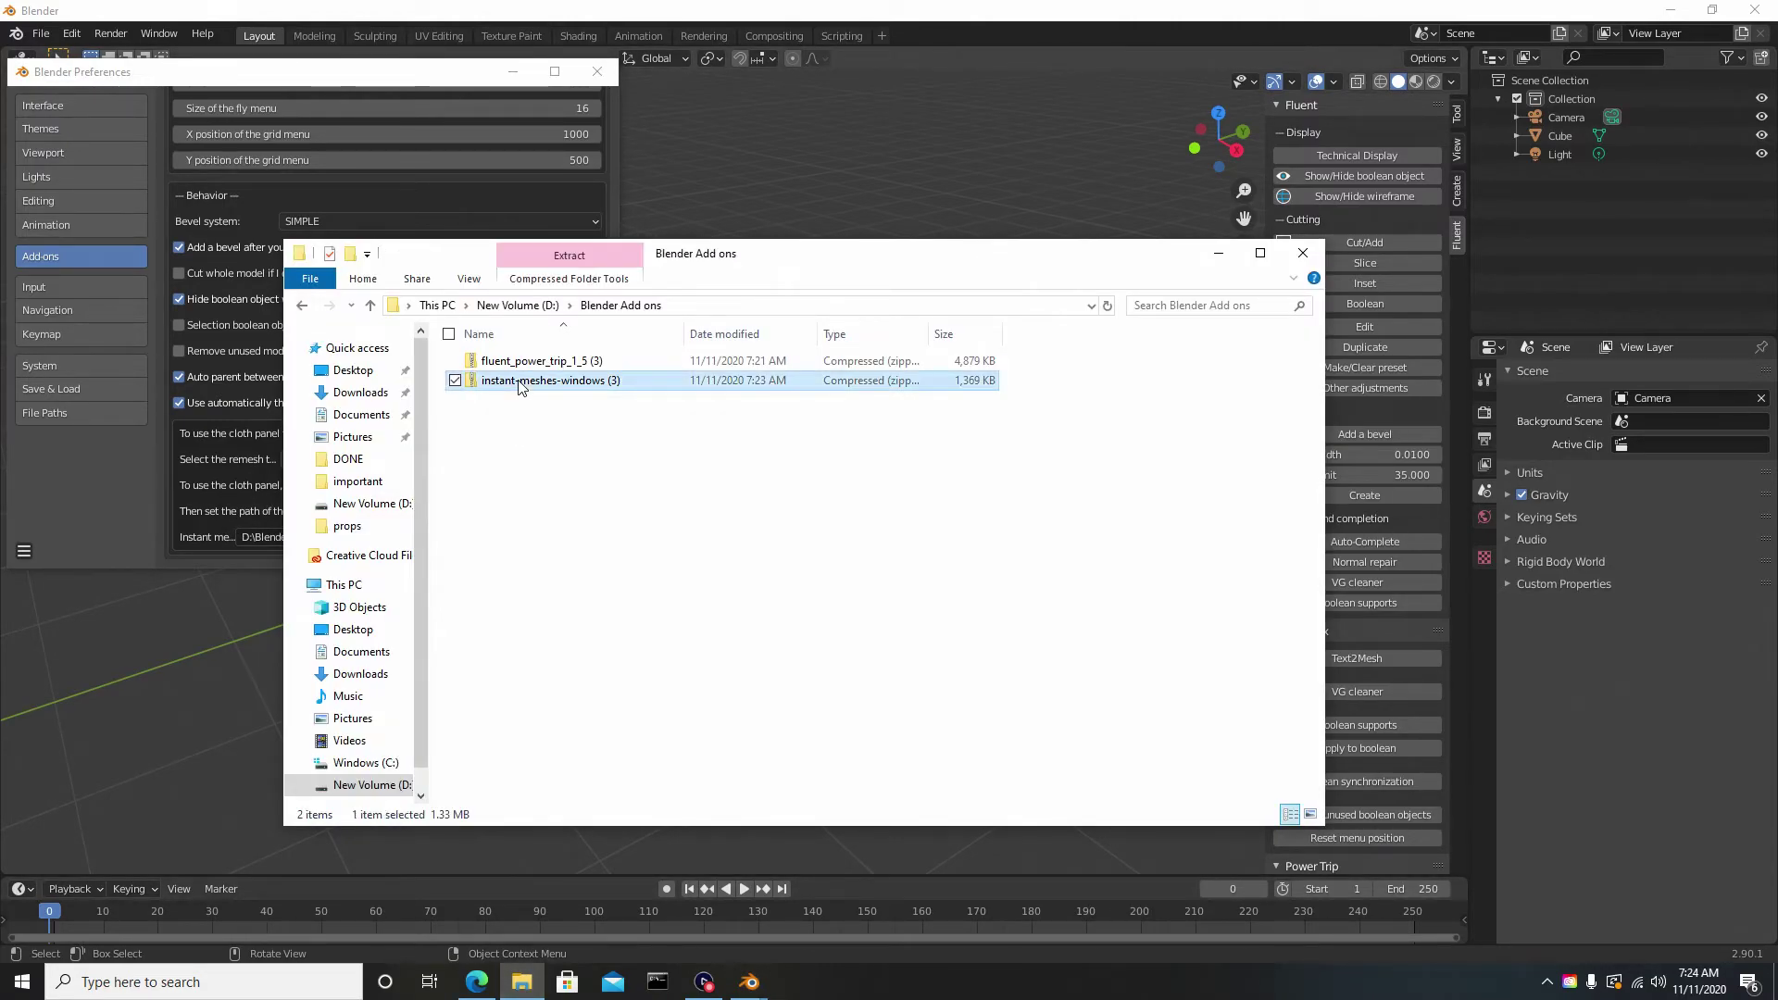
right_click(519, 384)
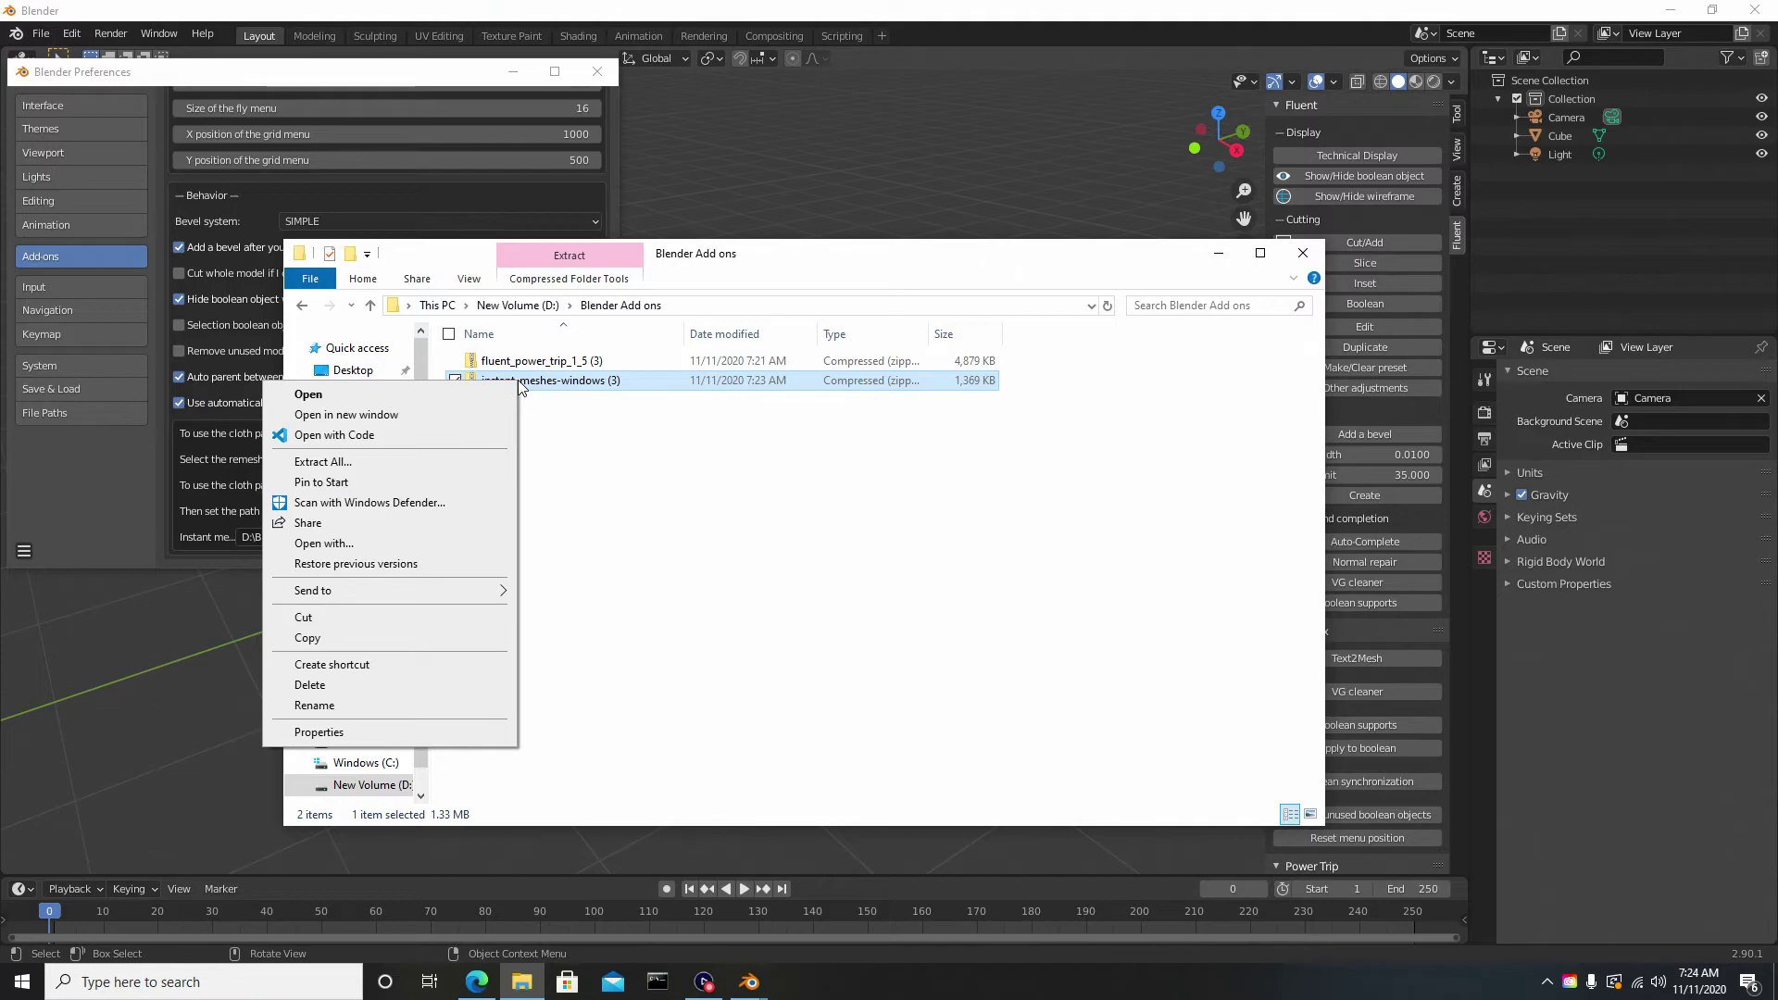
click(355, 468)
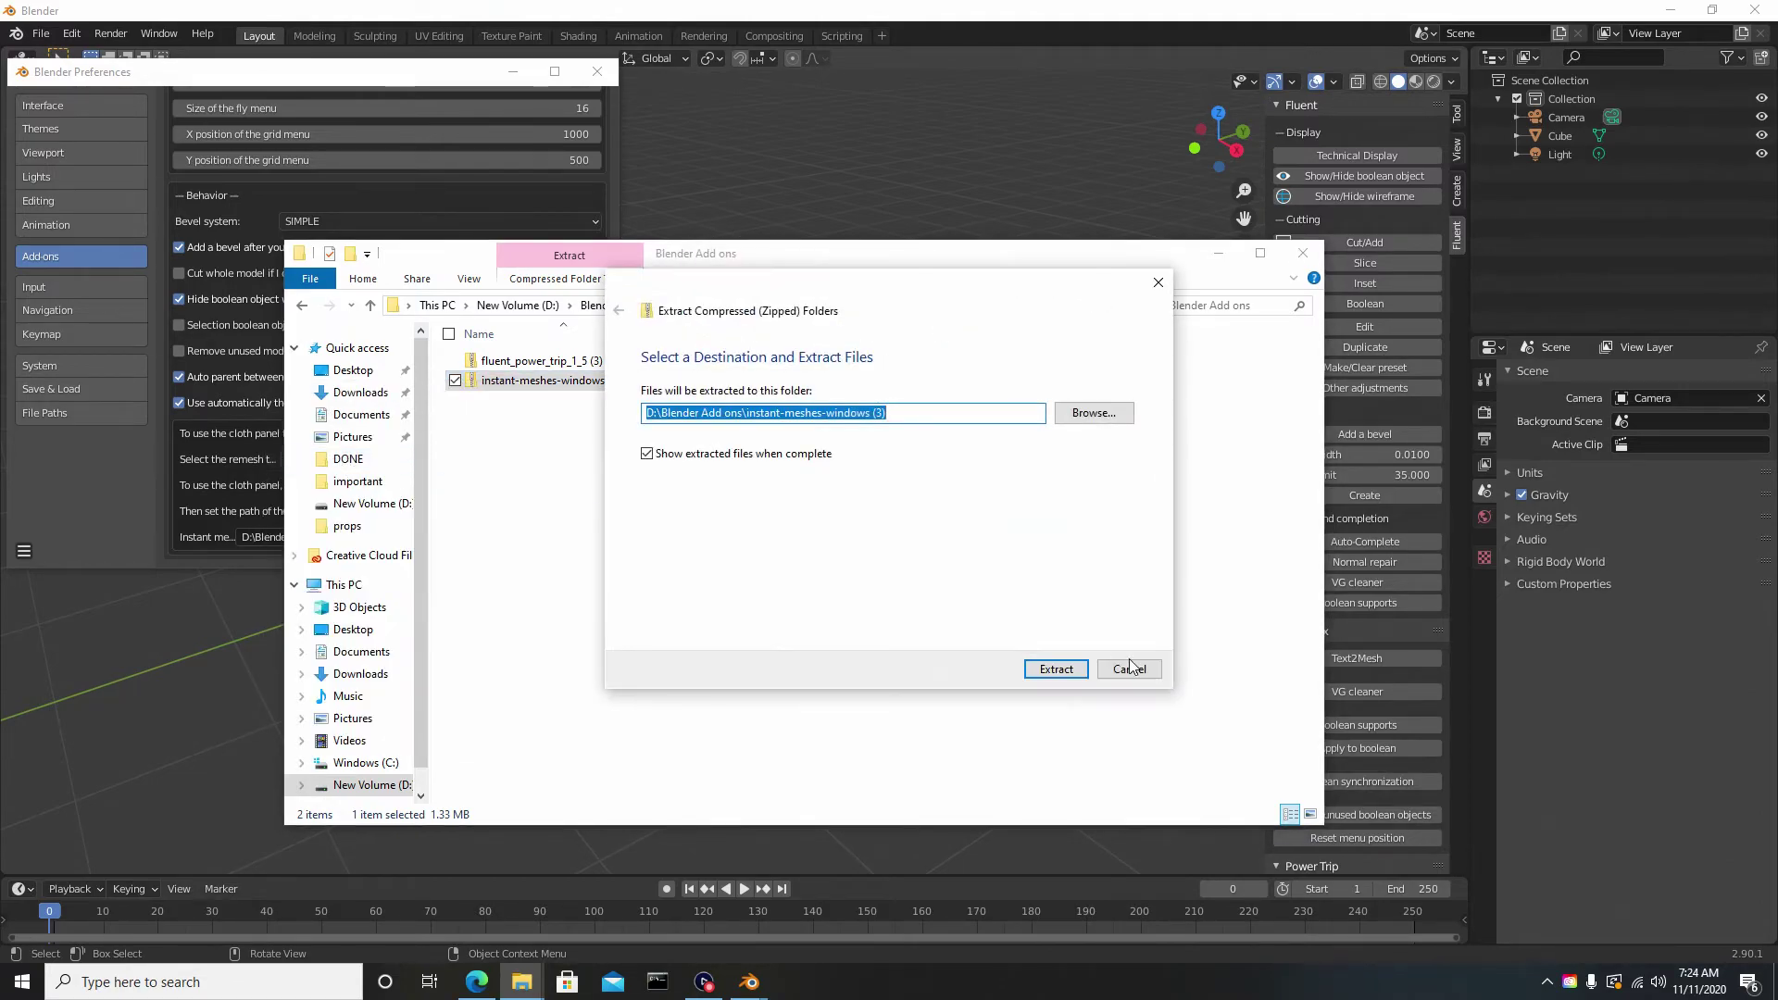
click(1056, 668)
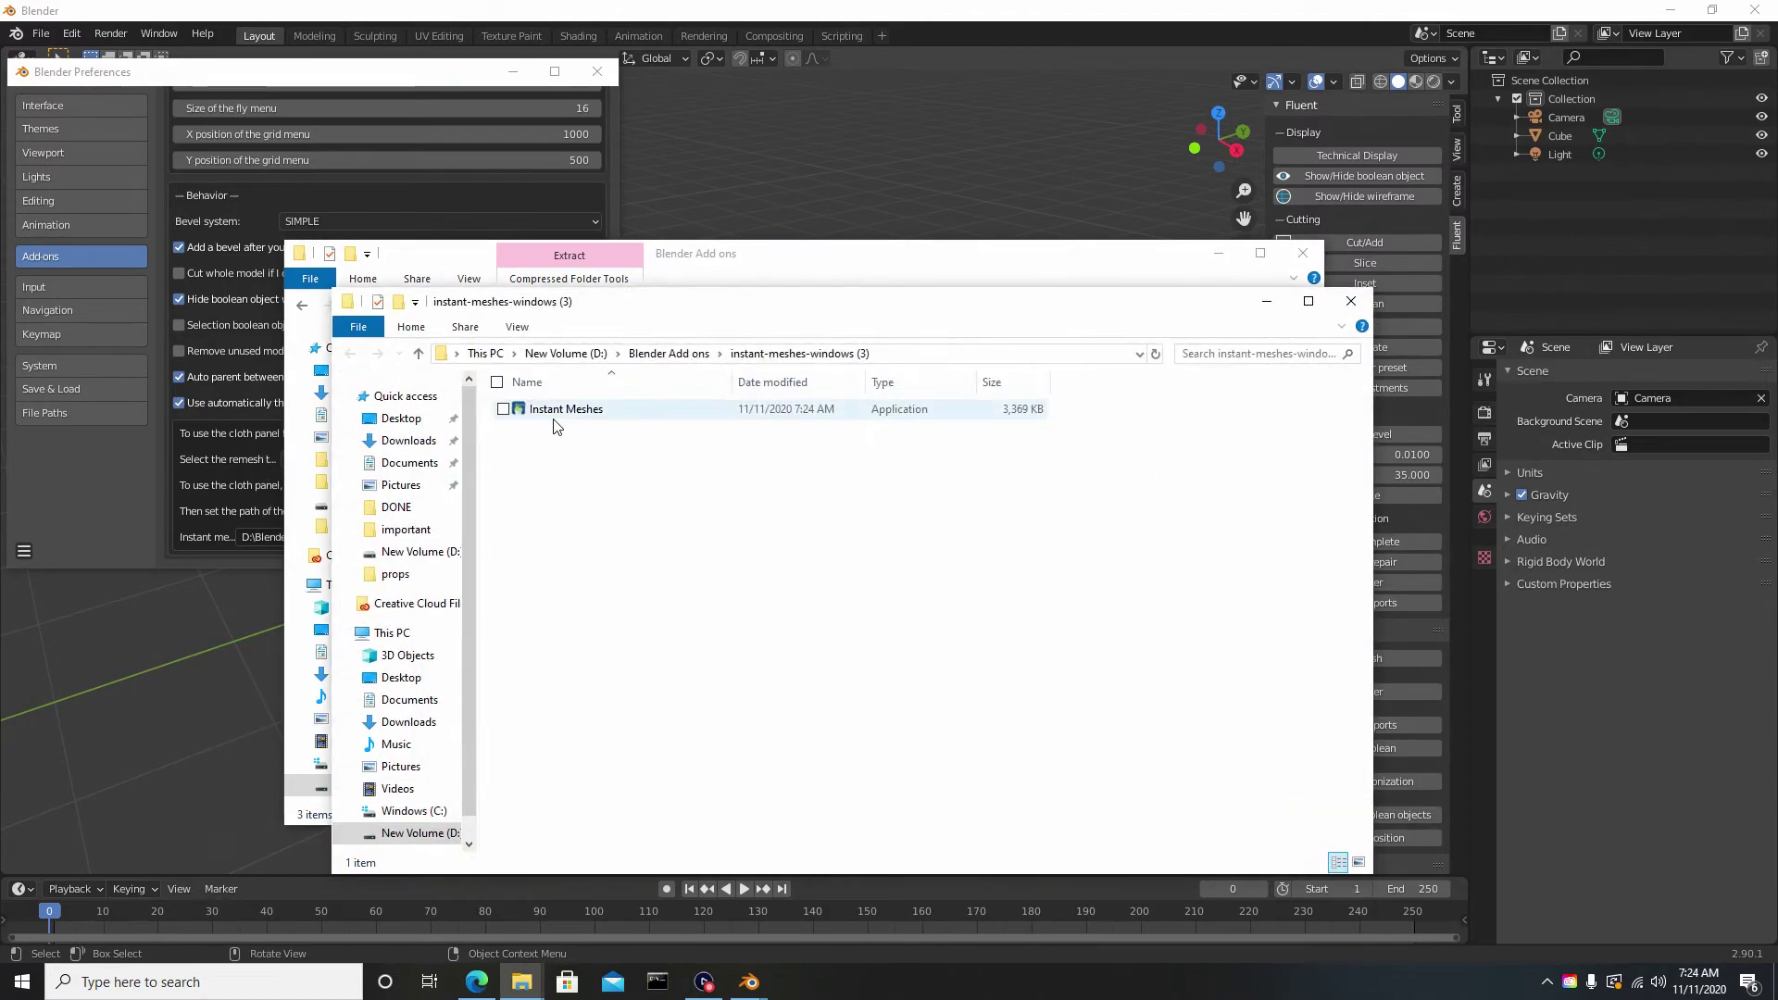
click(1351, 301)
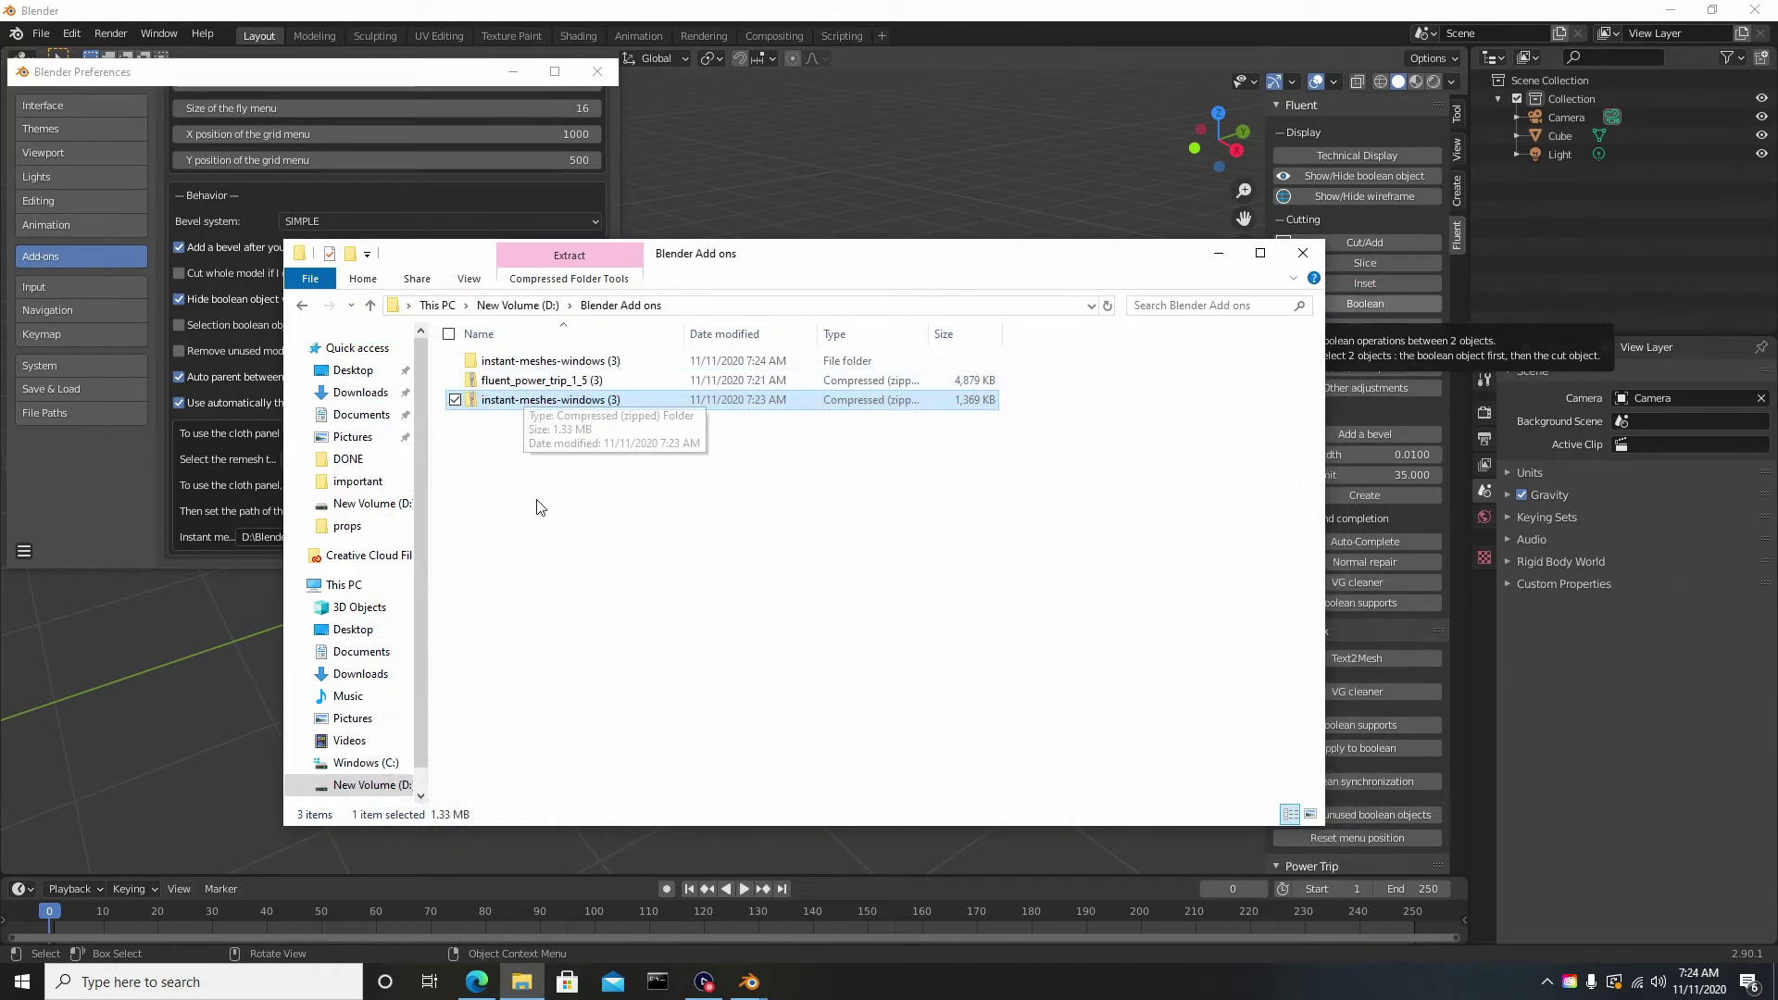
Step: Delete the zip, confirm the Instant Meshes app is in the extracted folder, and close Explorer
key(Delete)
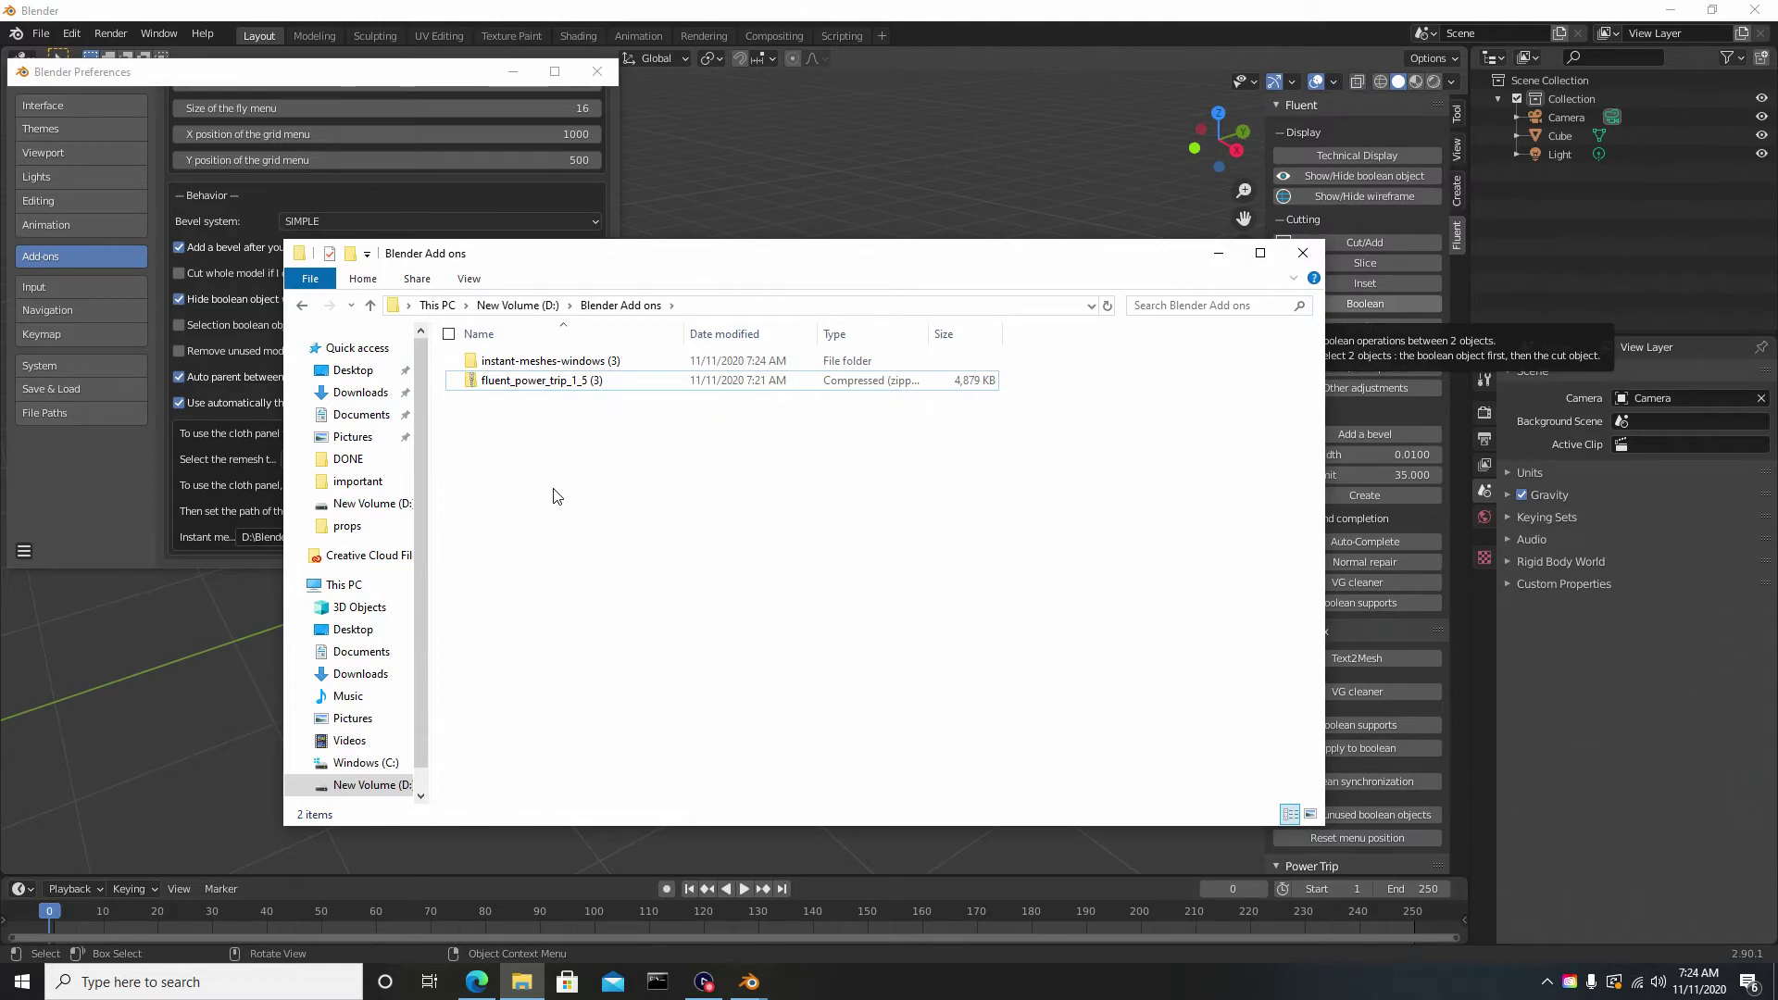
click(518, 363)
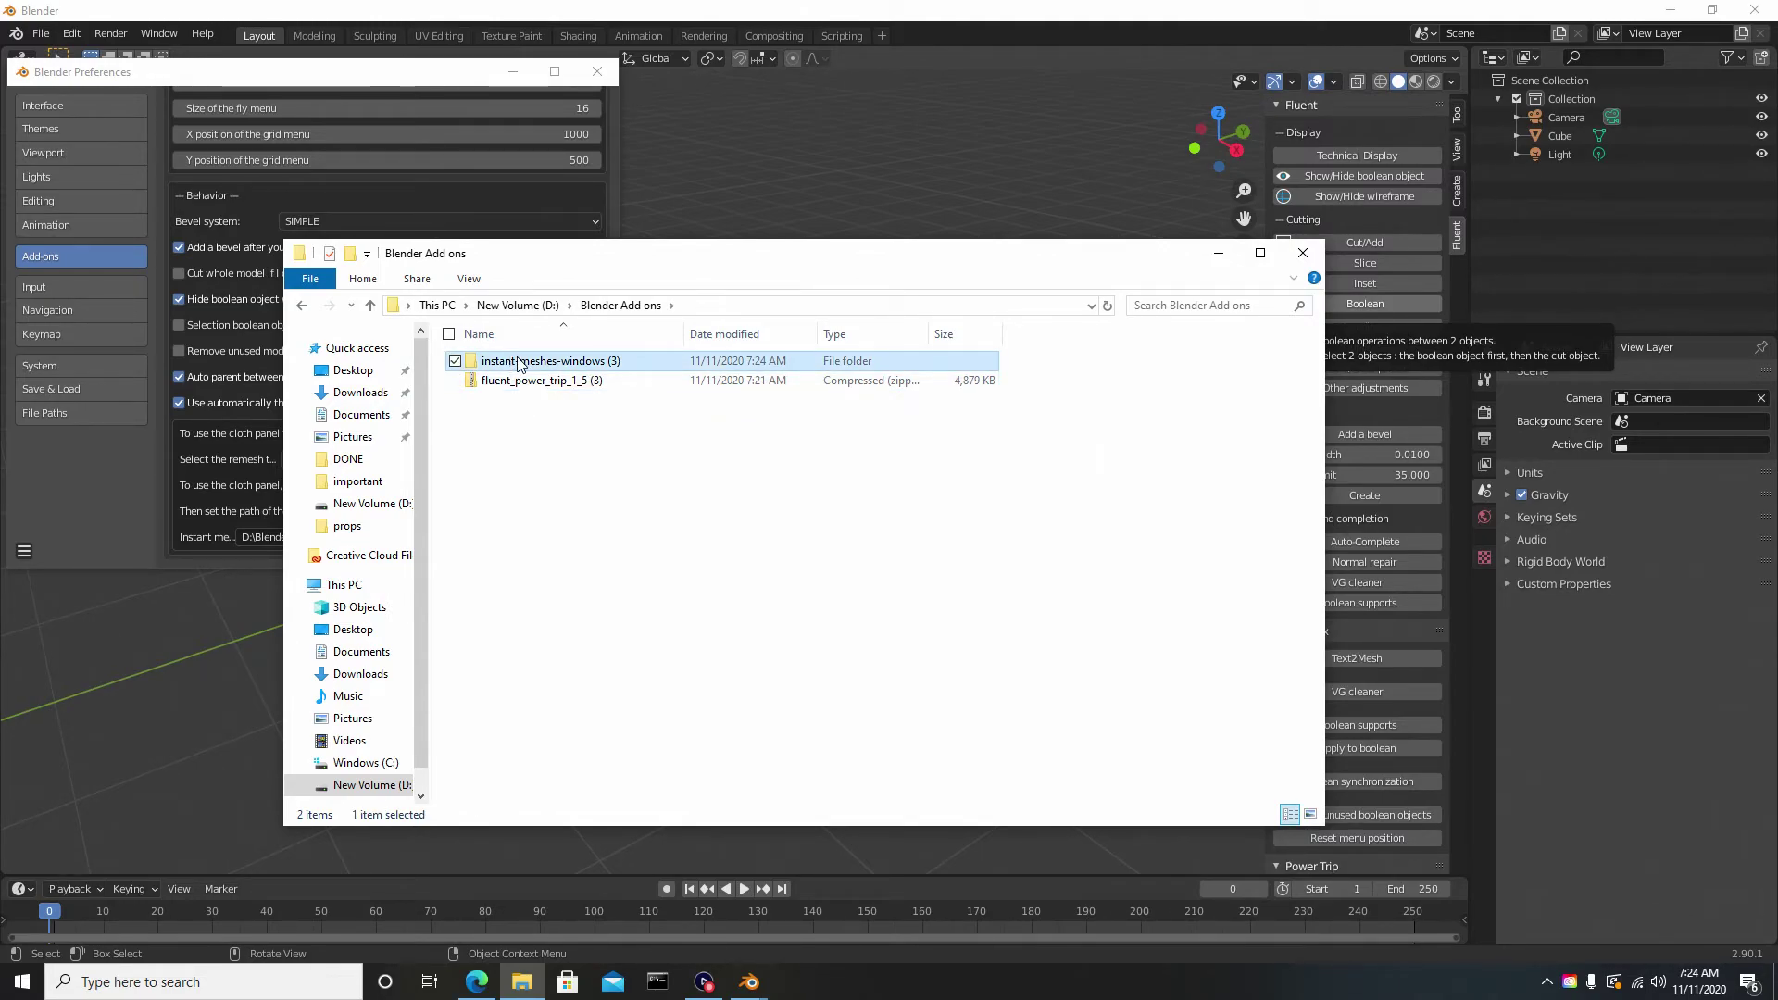
double_click(519, 363)
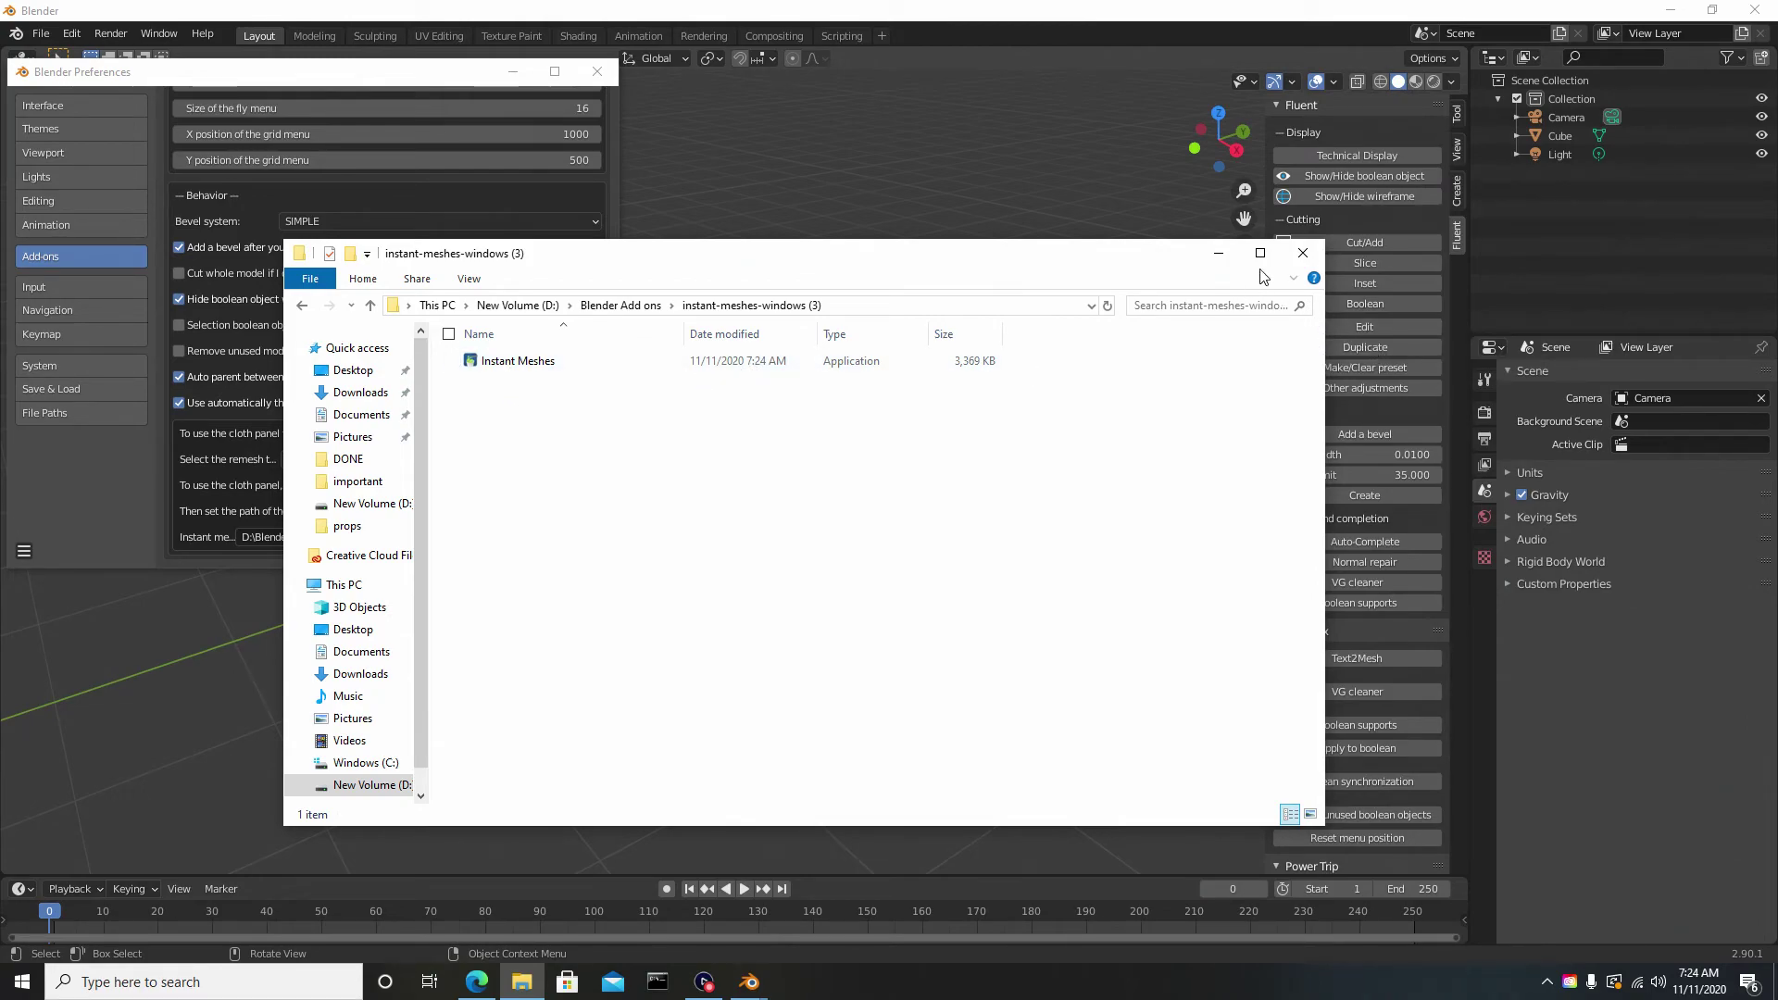
click(1303, 253)
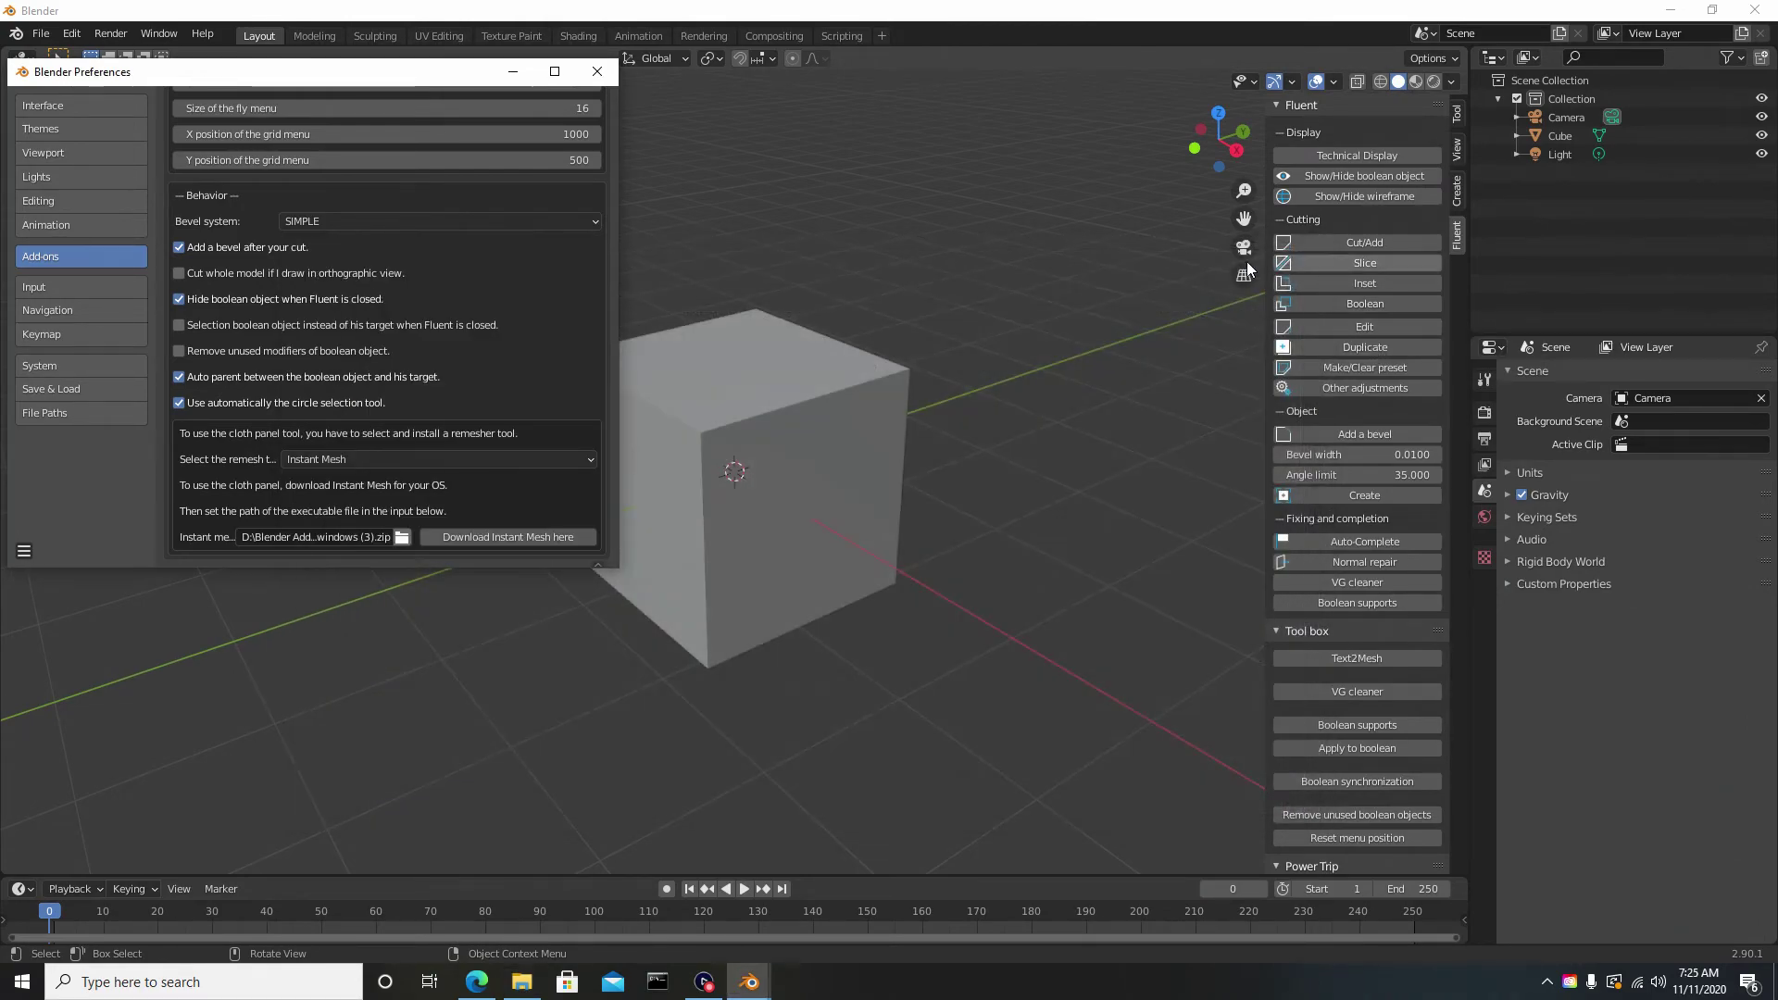
Step: Point Fluent's Instant Mesh path to Instant Meshes.exe in instant-meshes-windows (3) and save preferences
click(405, 537)
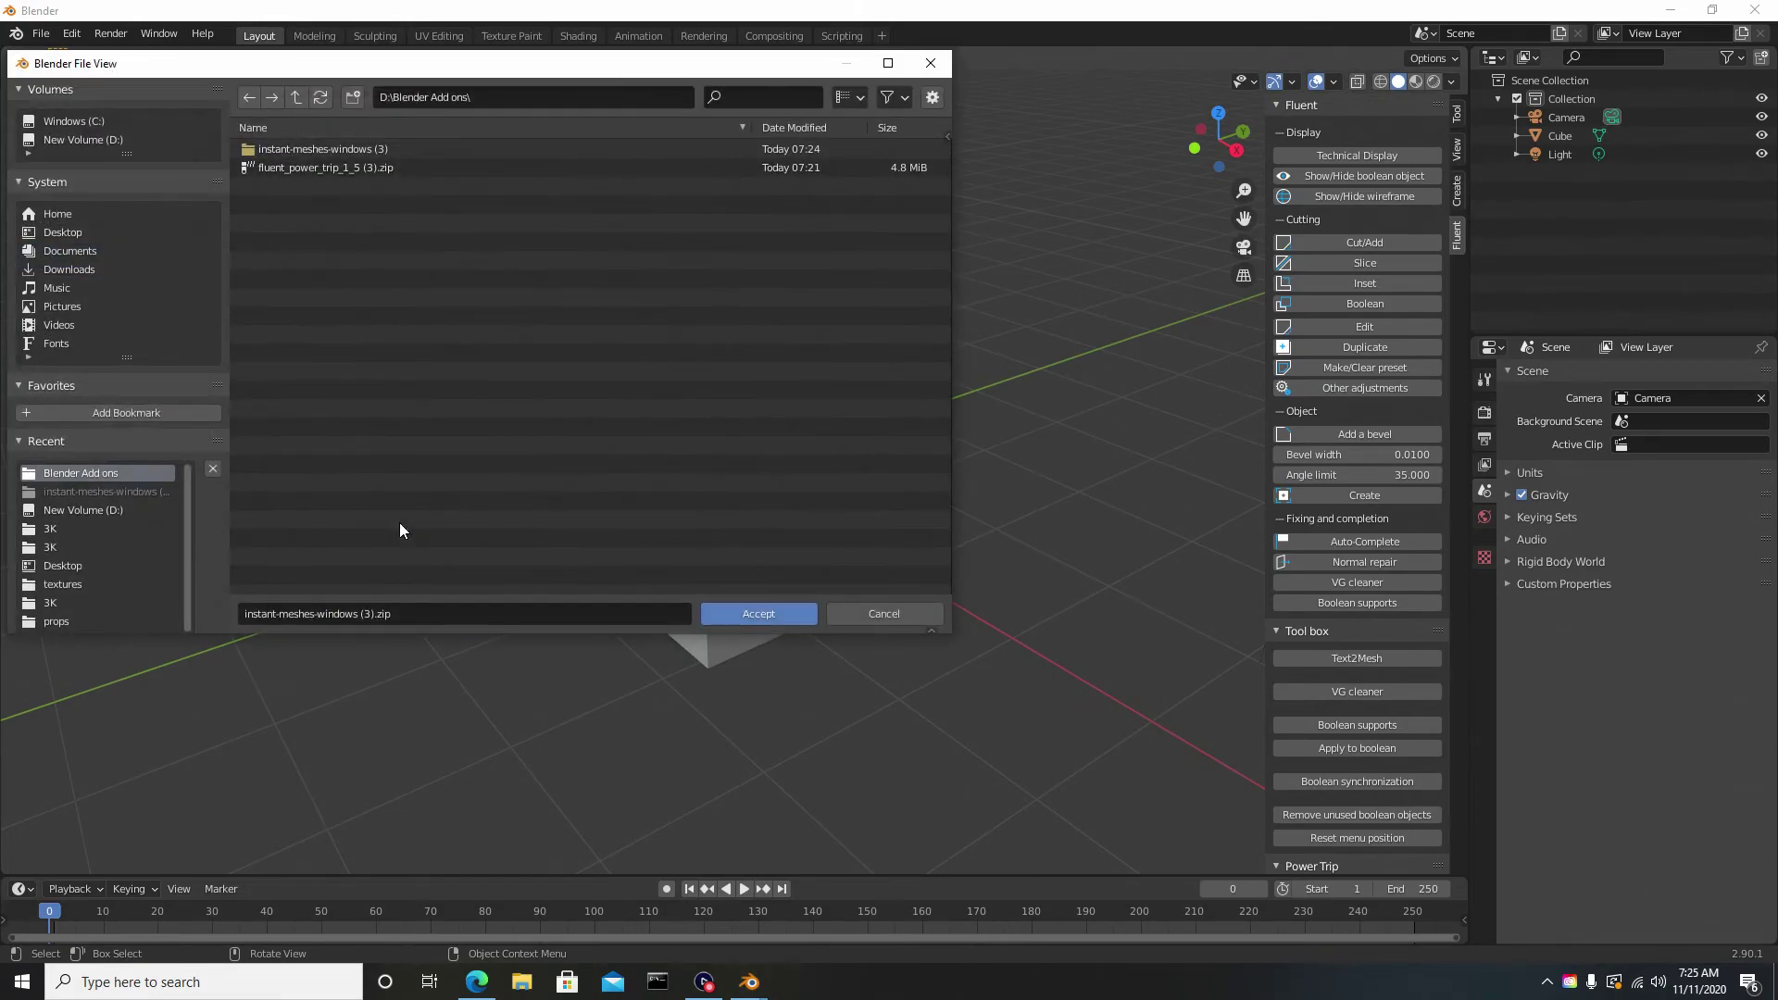
double_click(295, 146)
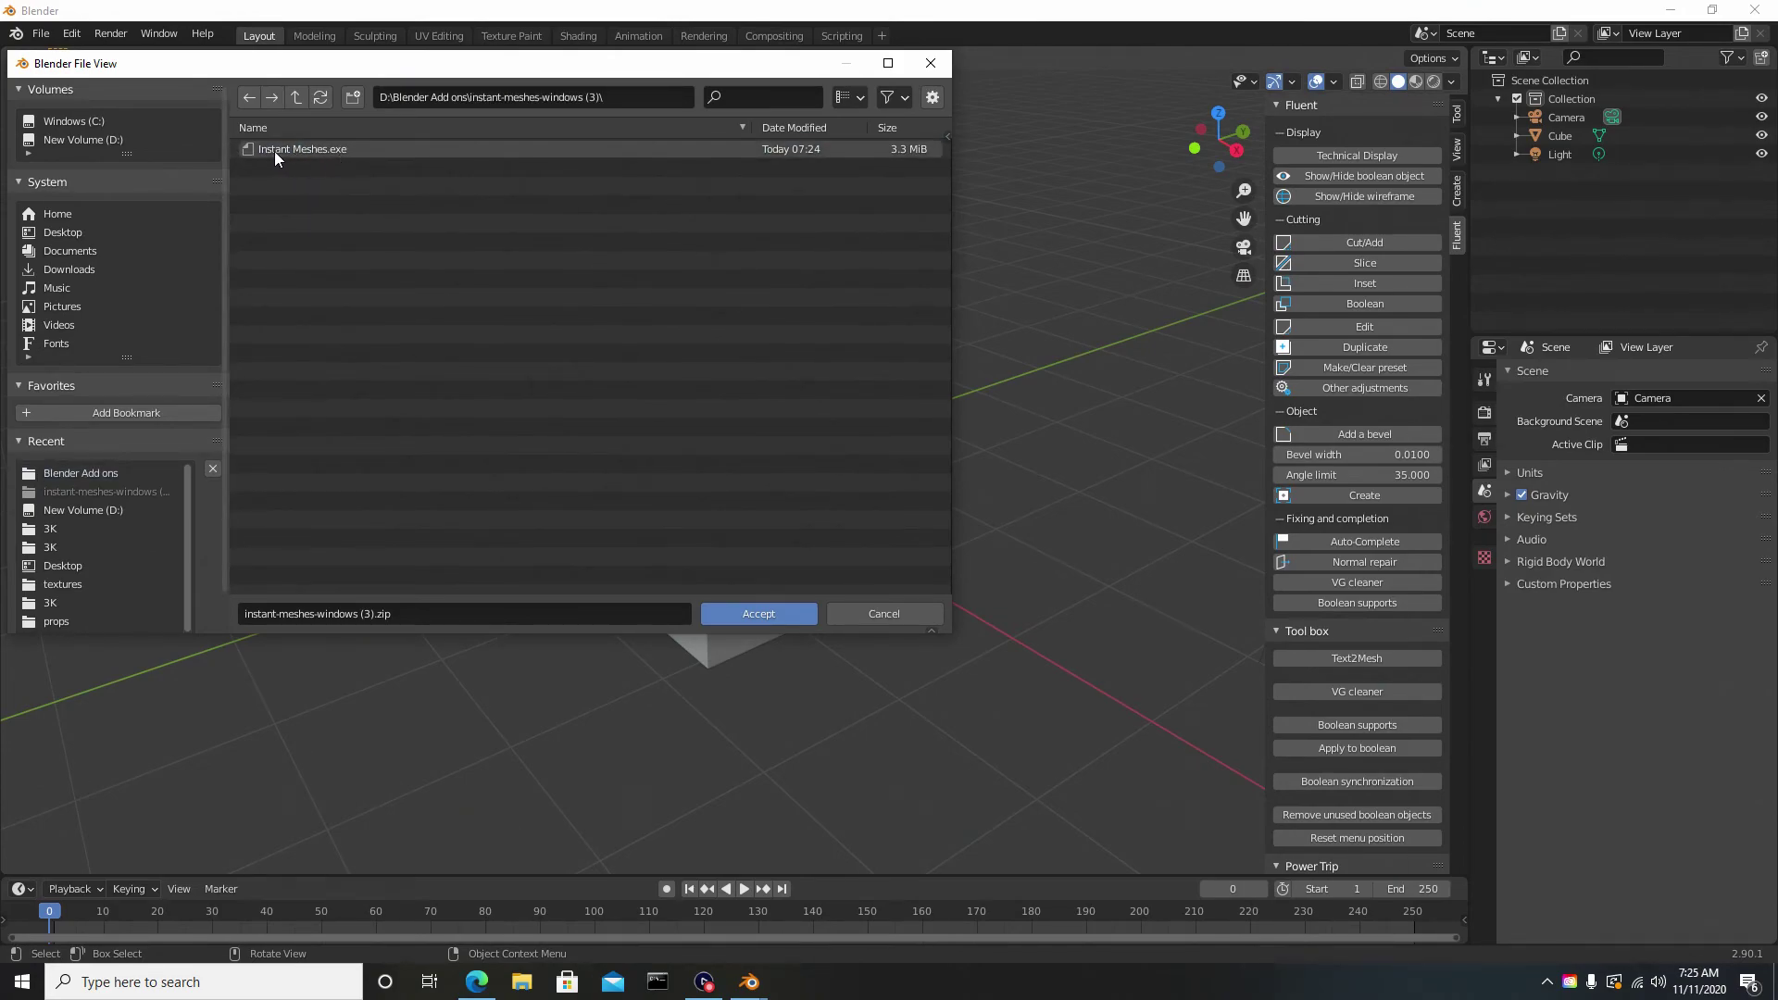
click(275, 152)
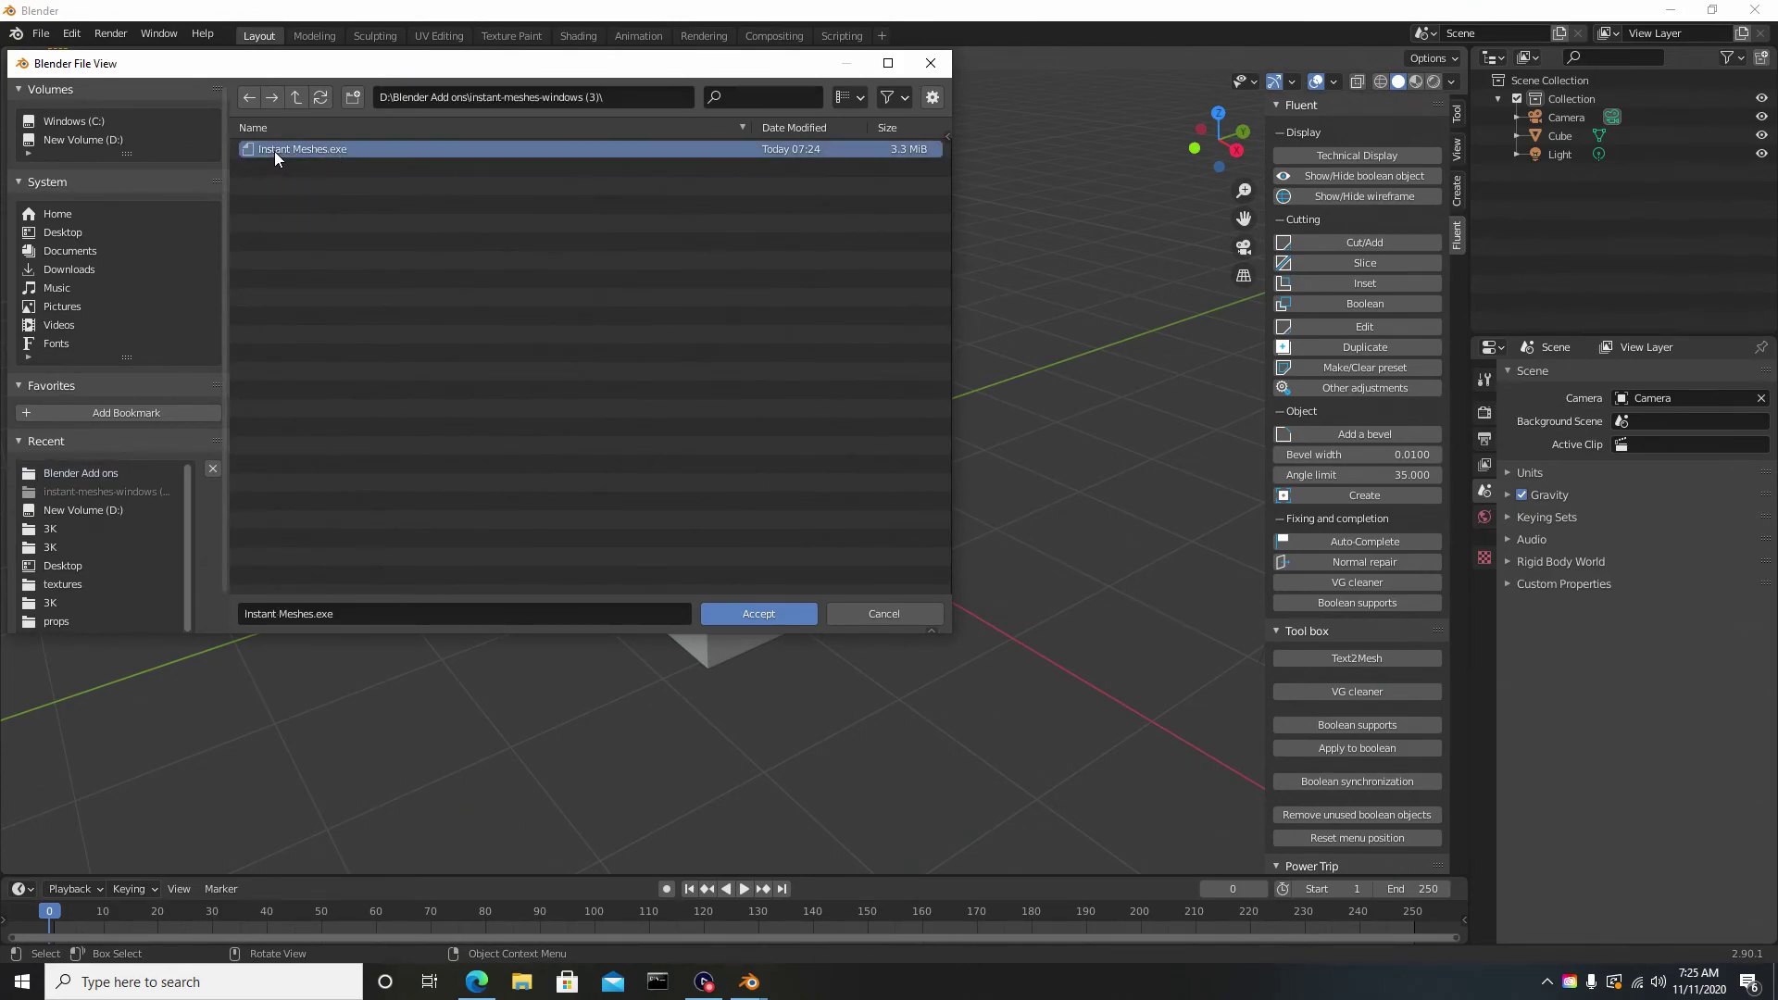
click(758, 614)
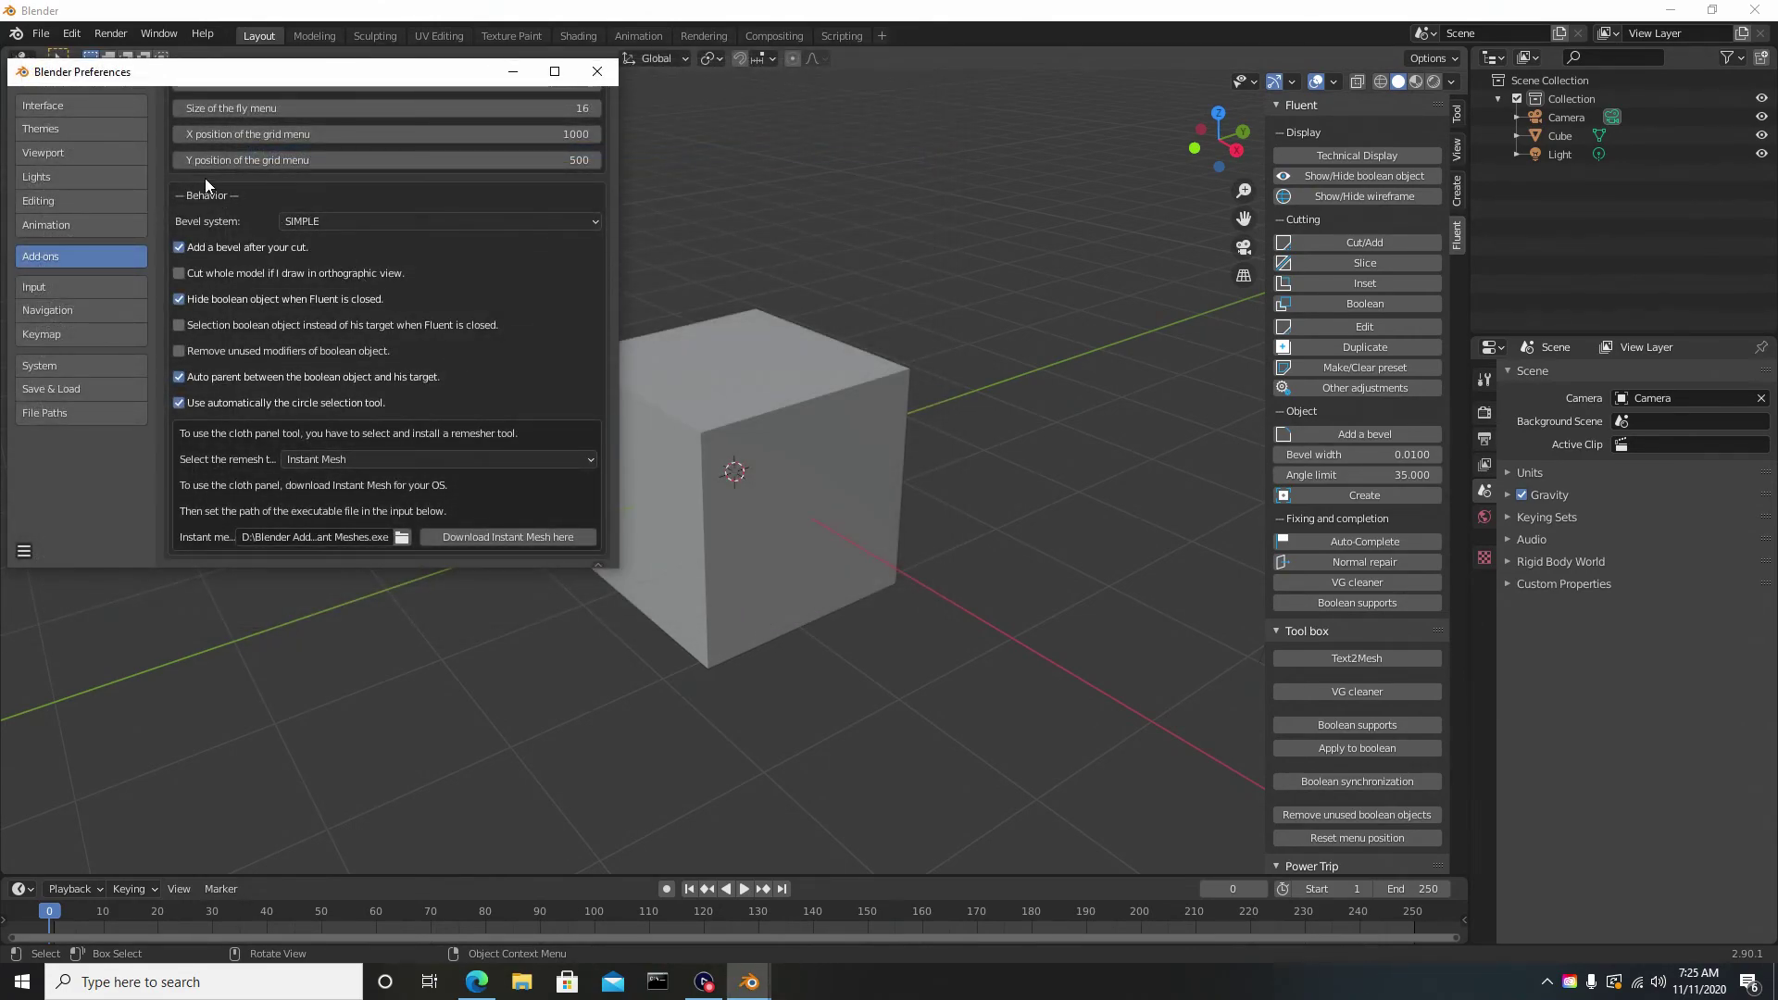
click(24, 552)
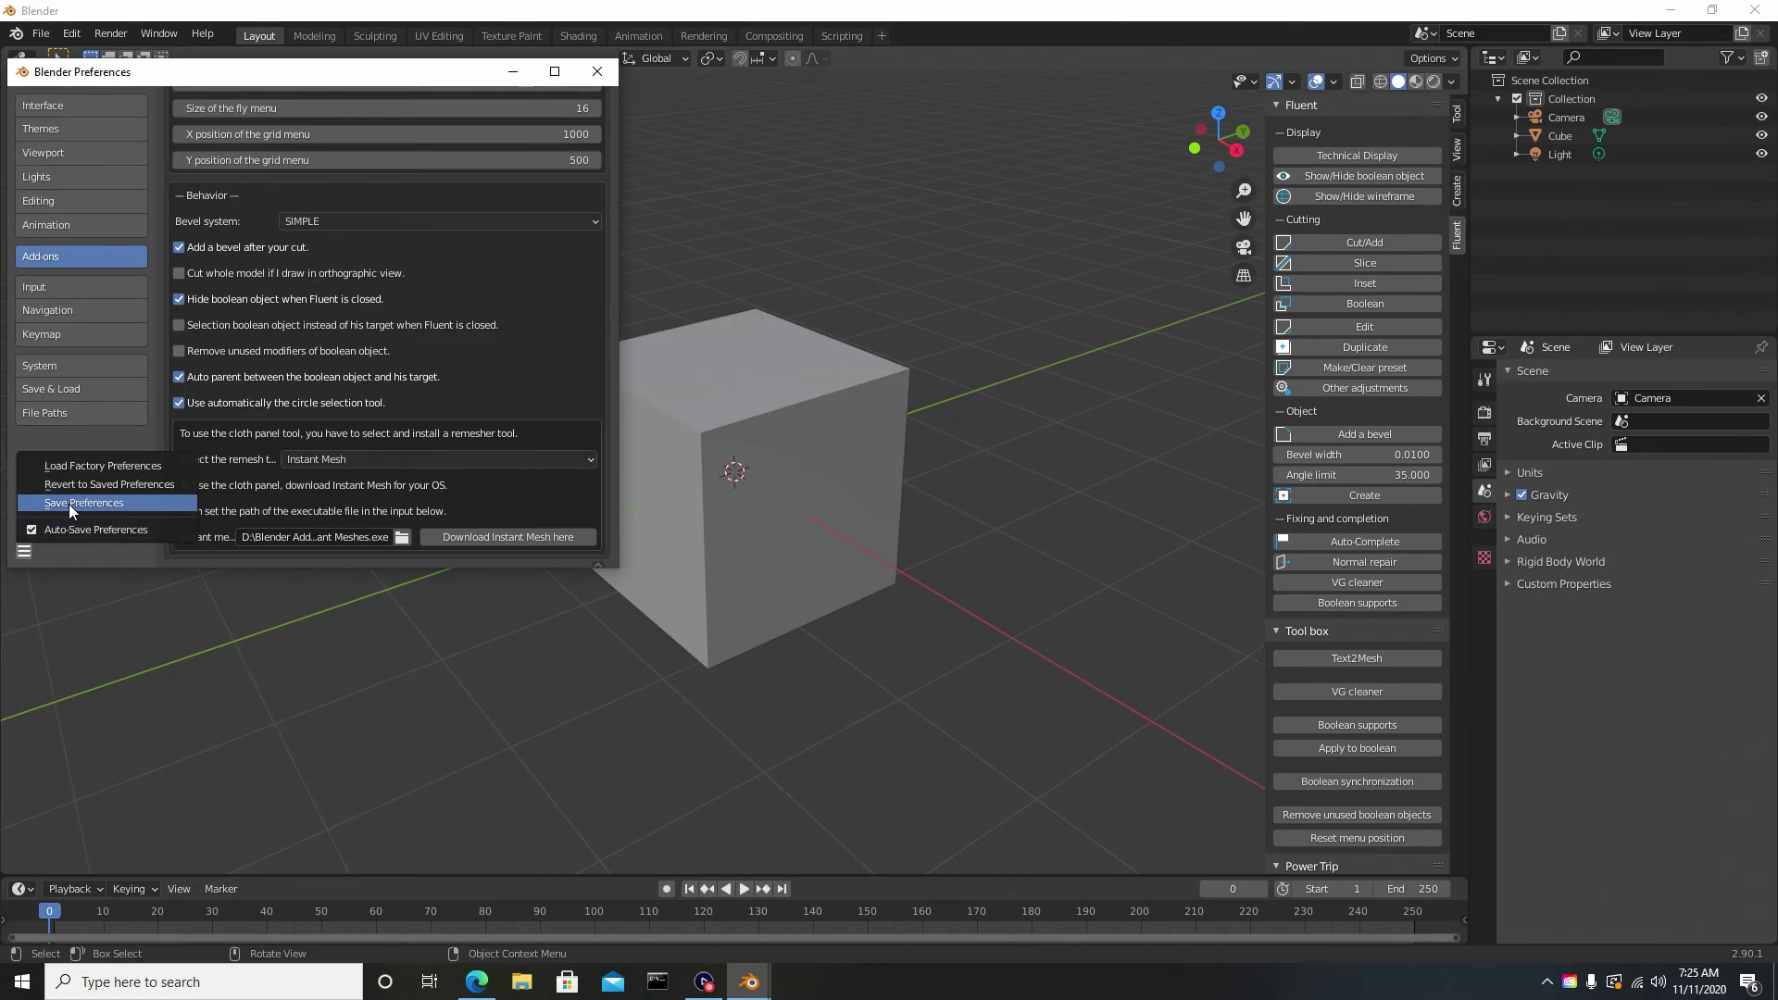
click(69, 504)
Step: Close Preferences, add a Fluent cloth panel on the cube's front face, and orbit to inspect its bulge
click(598, 73)
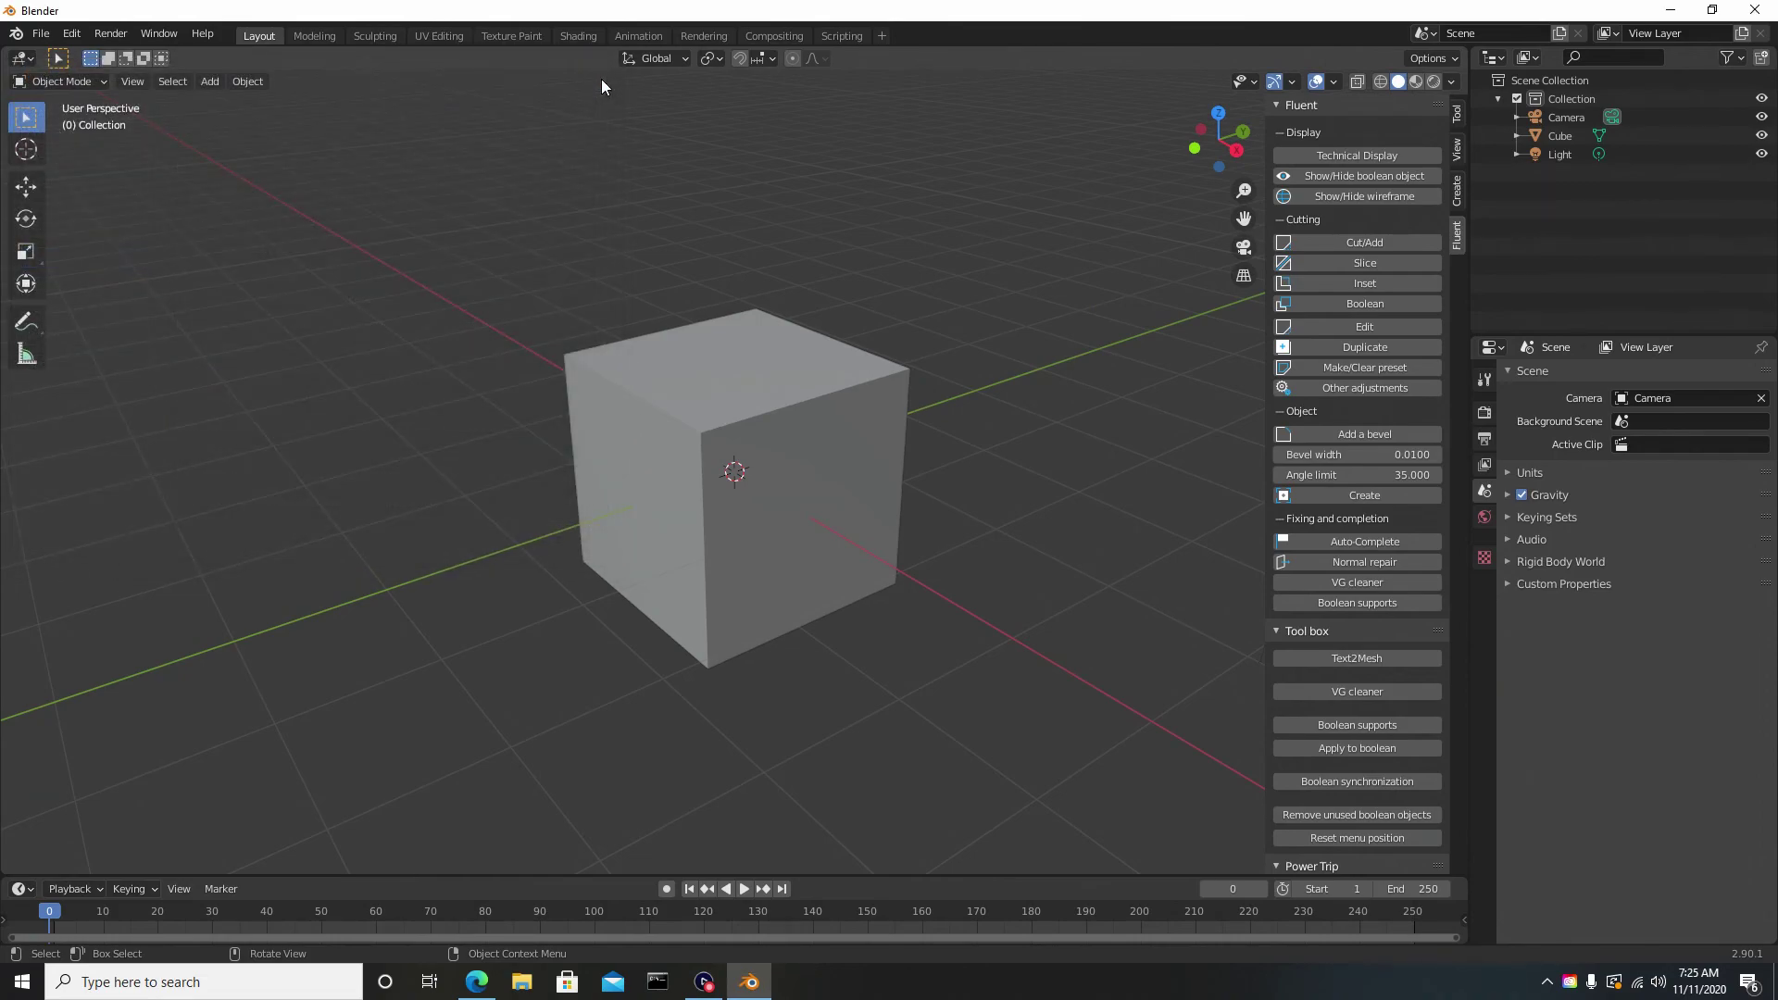
click(830, 495)
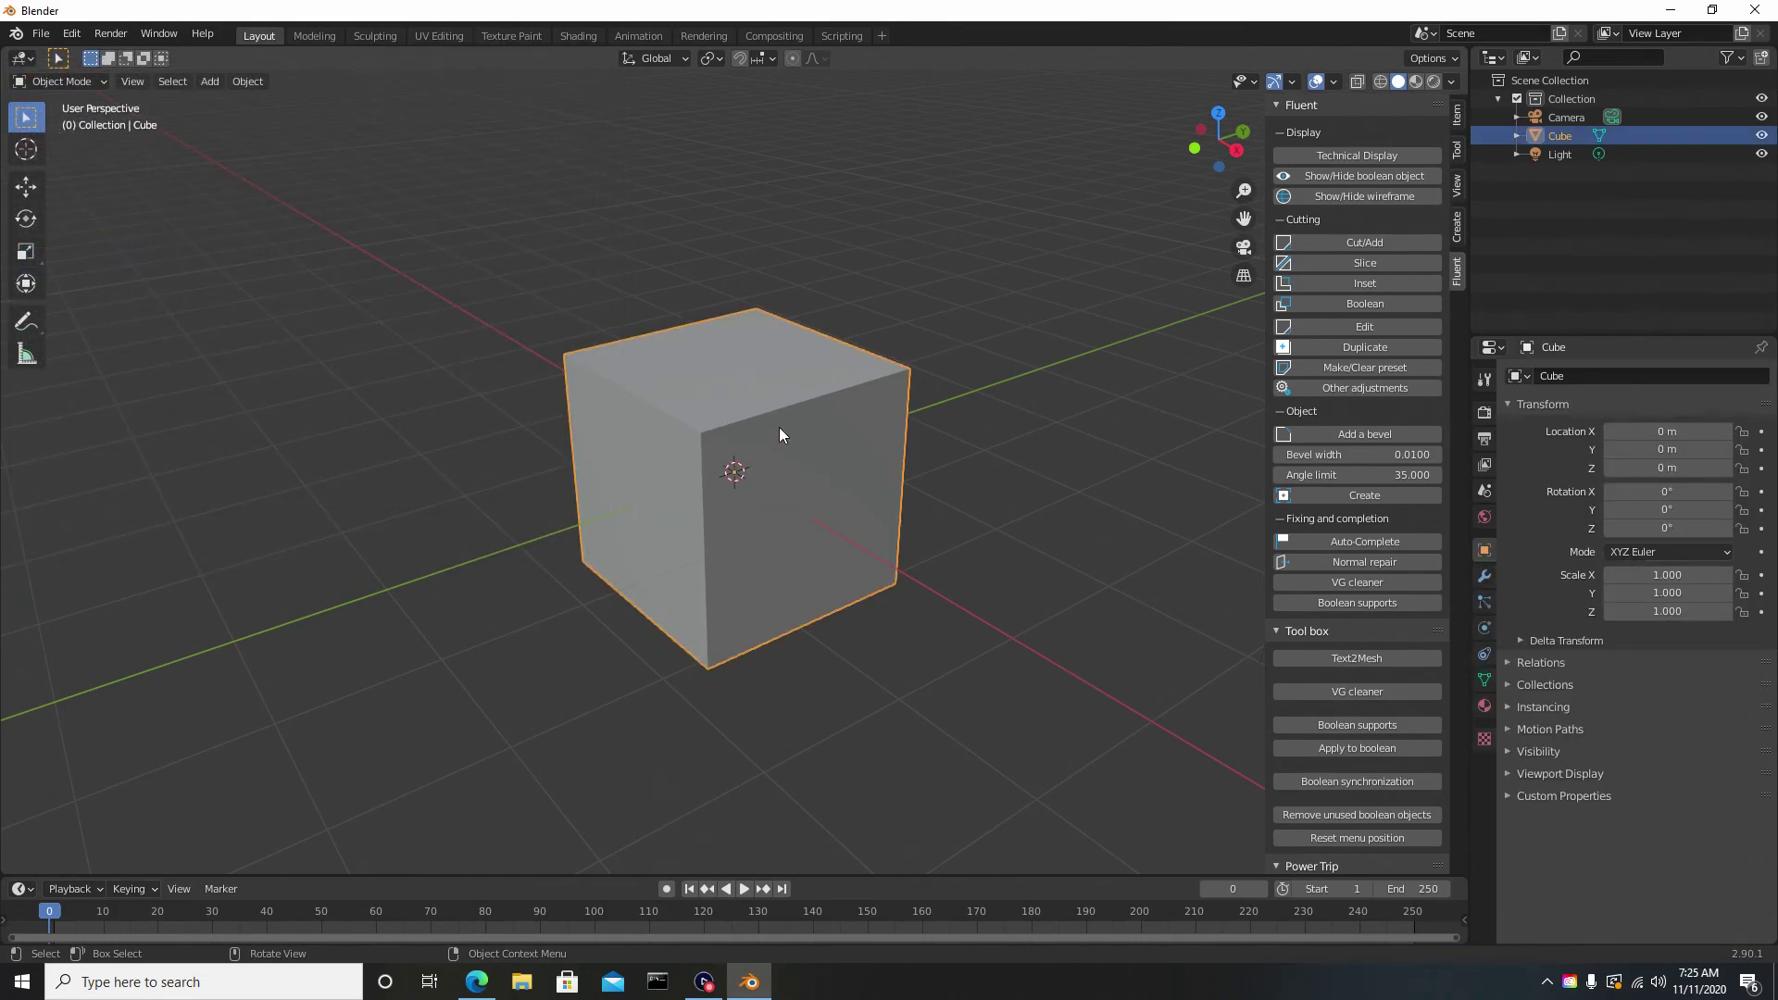
key(f)
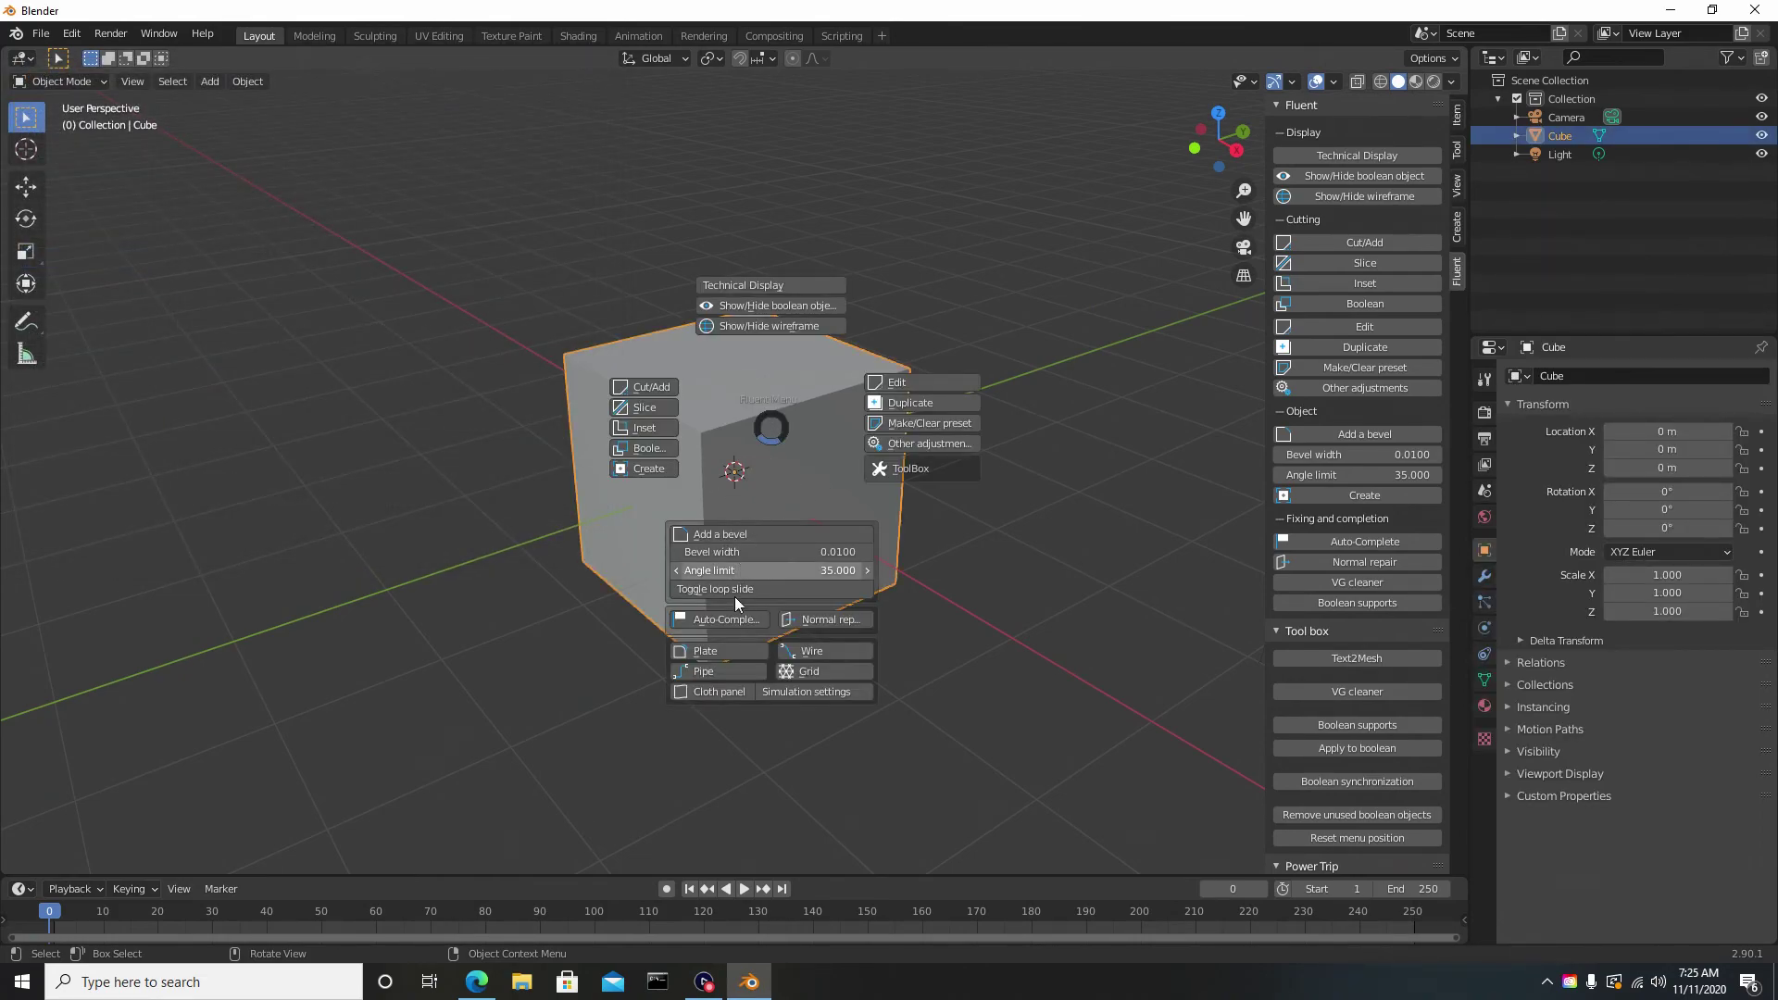
click(724, 691)
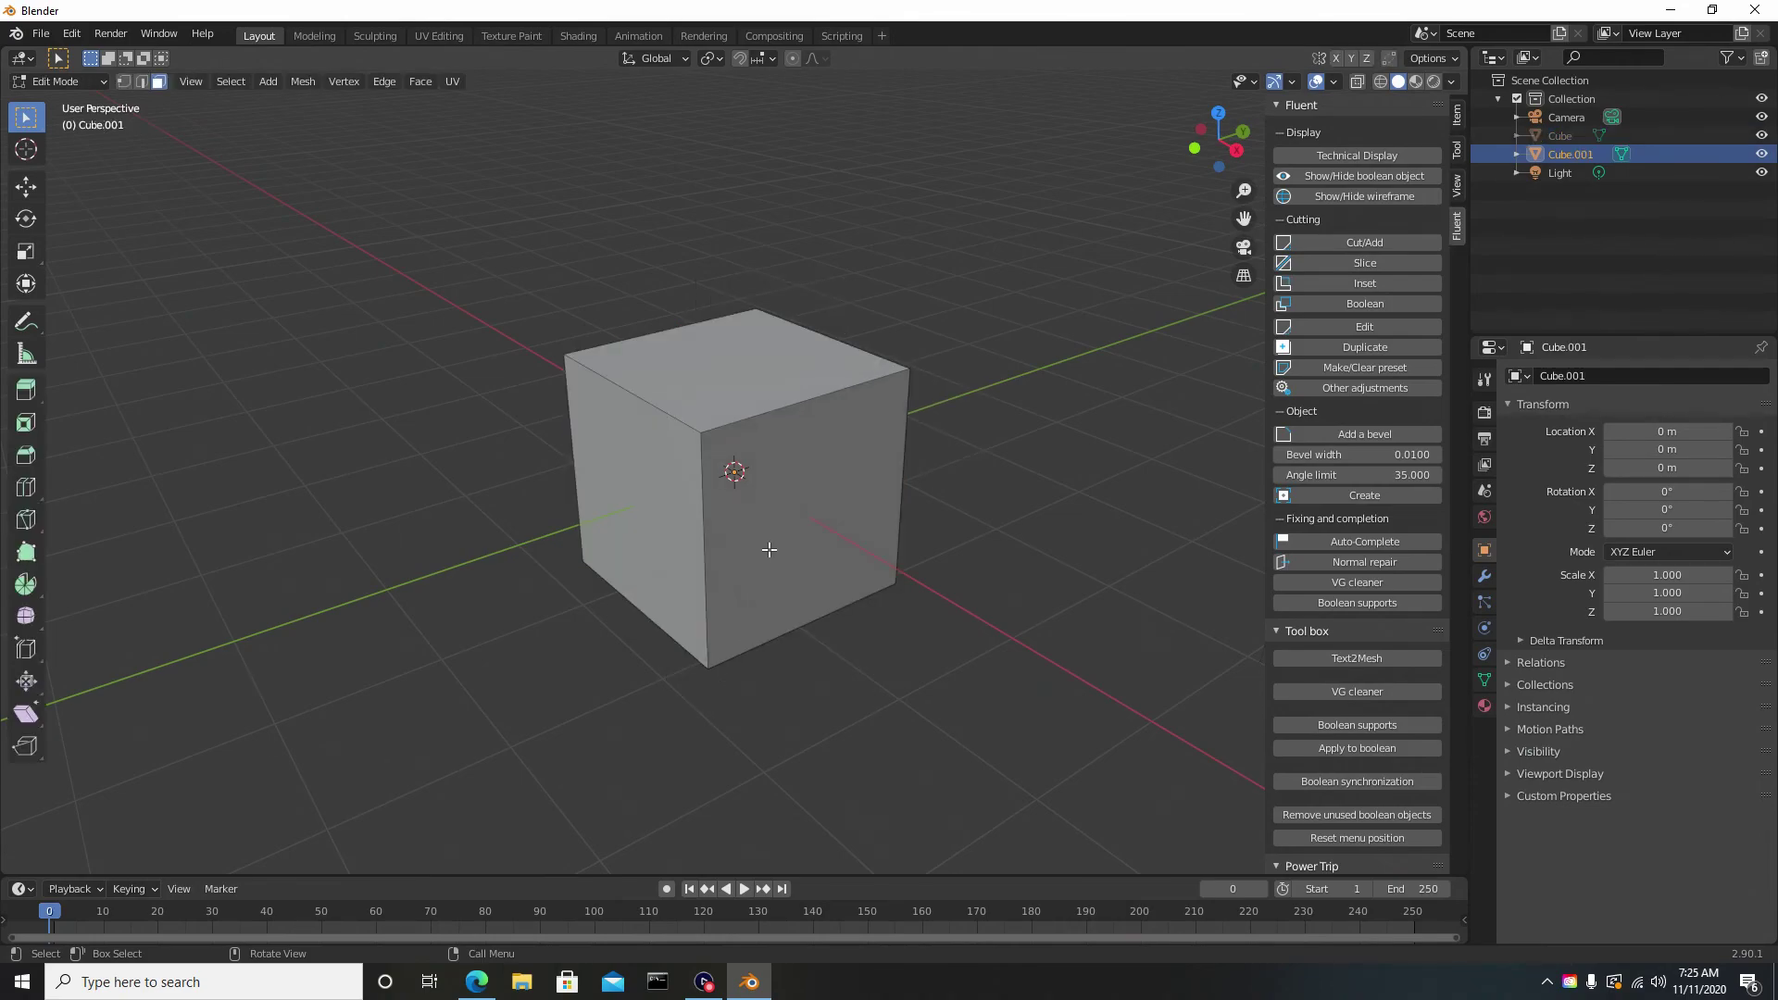
click(788, 482)
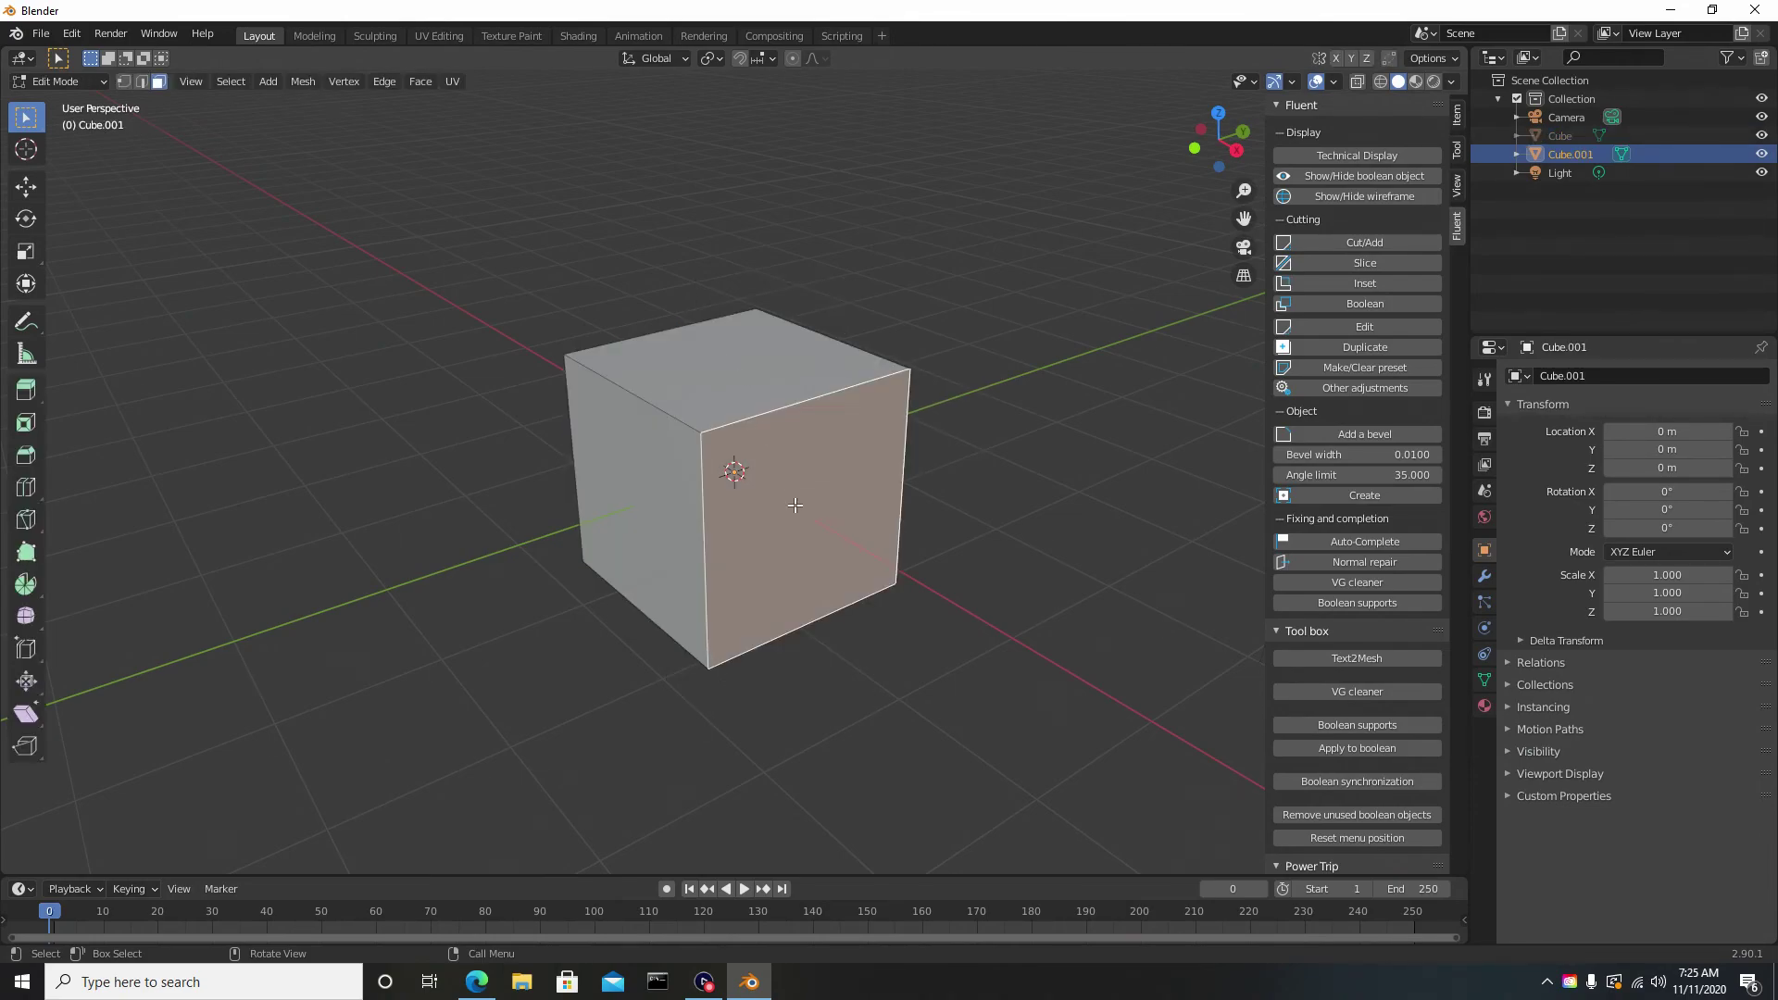
key(Tab)
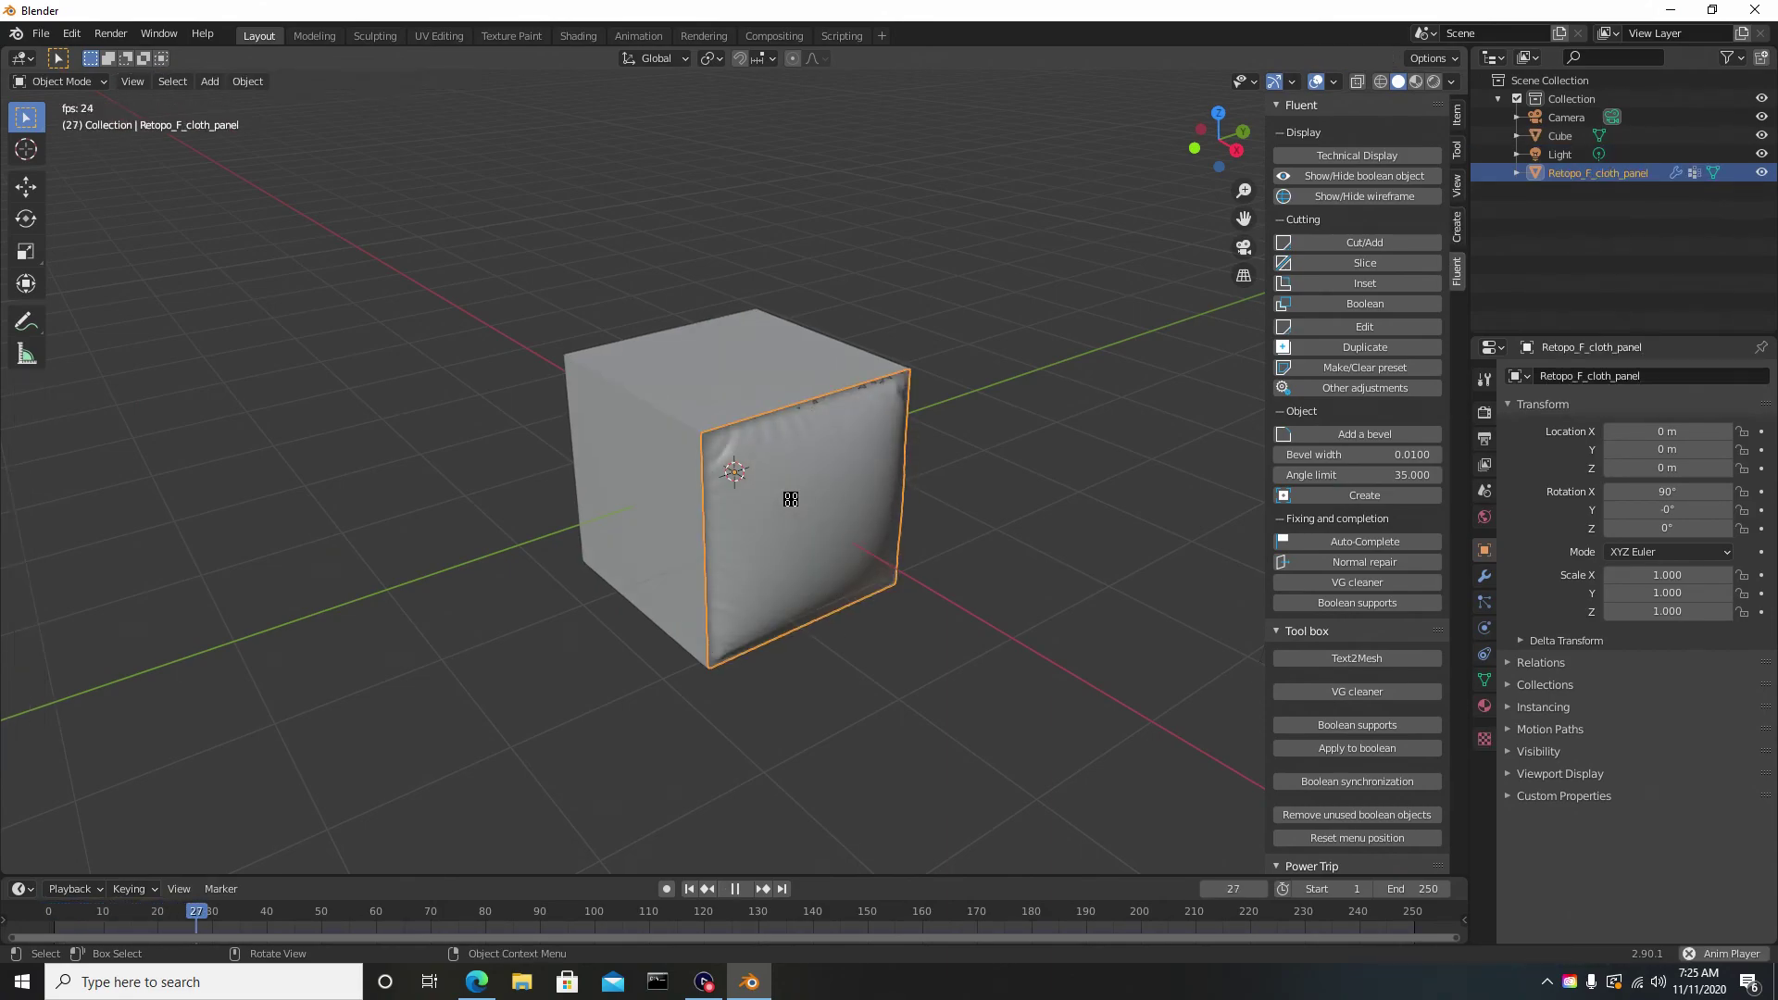
middle_drag(973, 398, 727, 401)
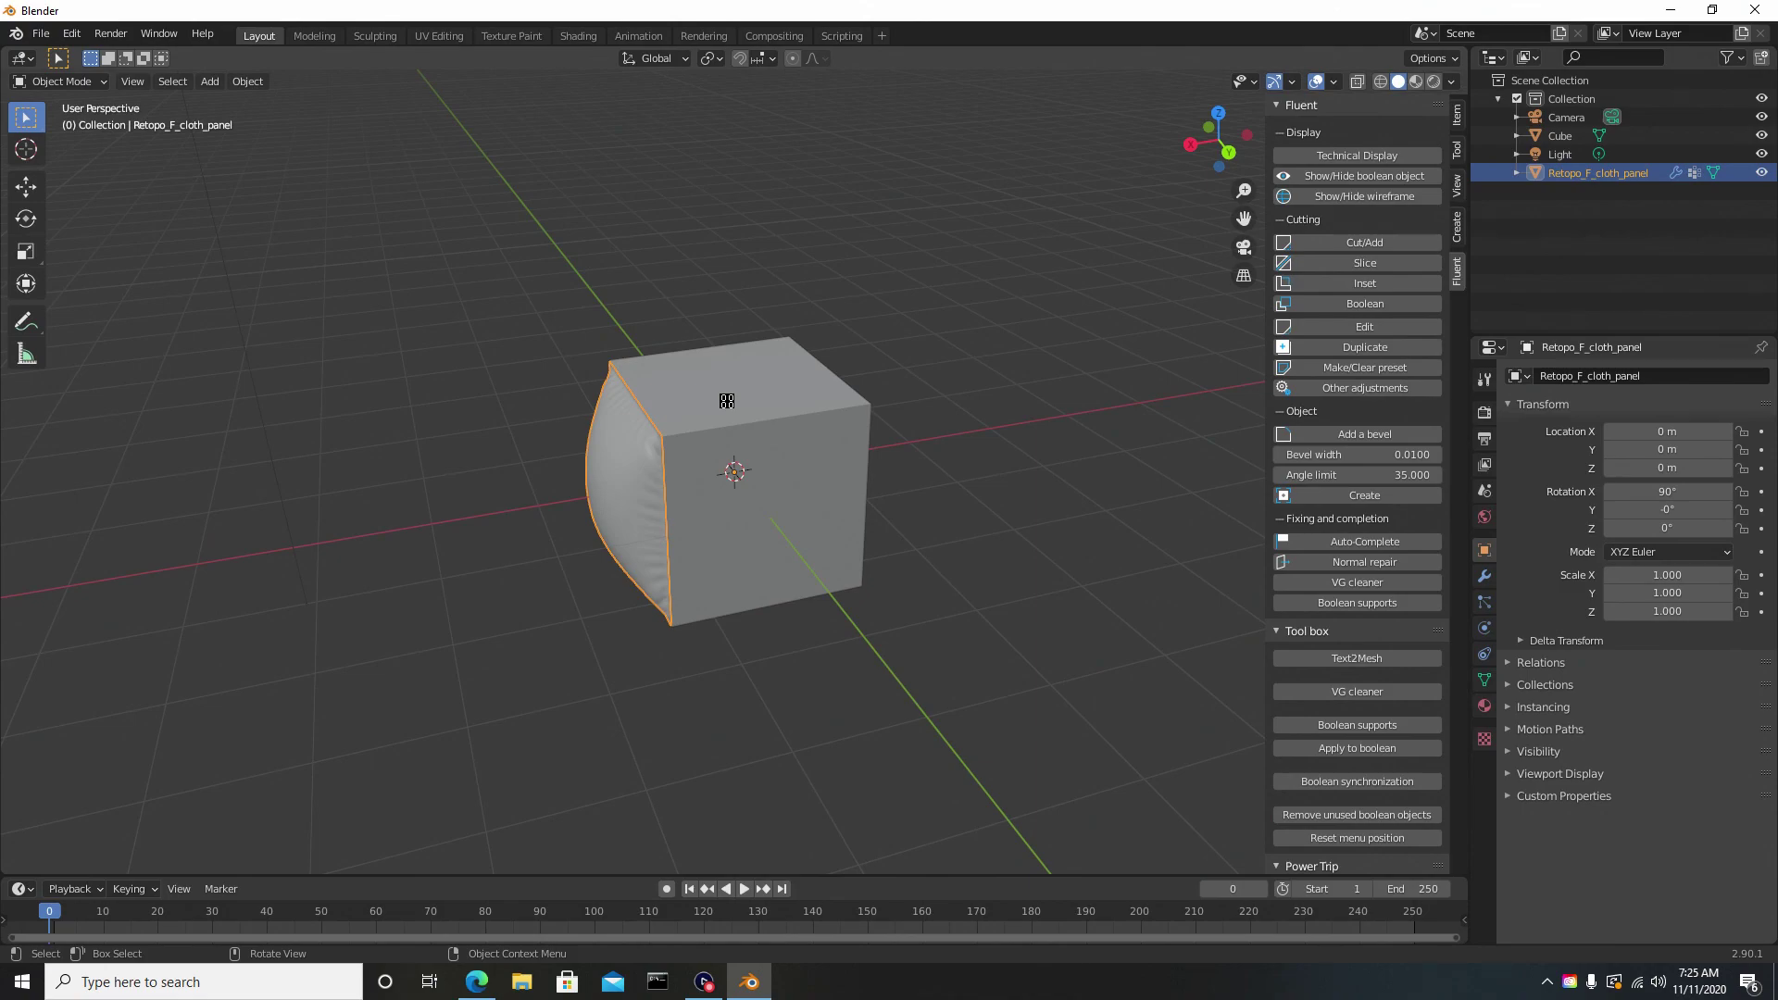